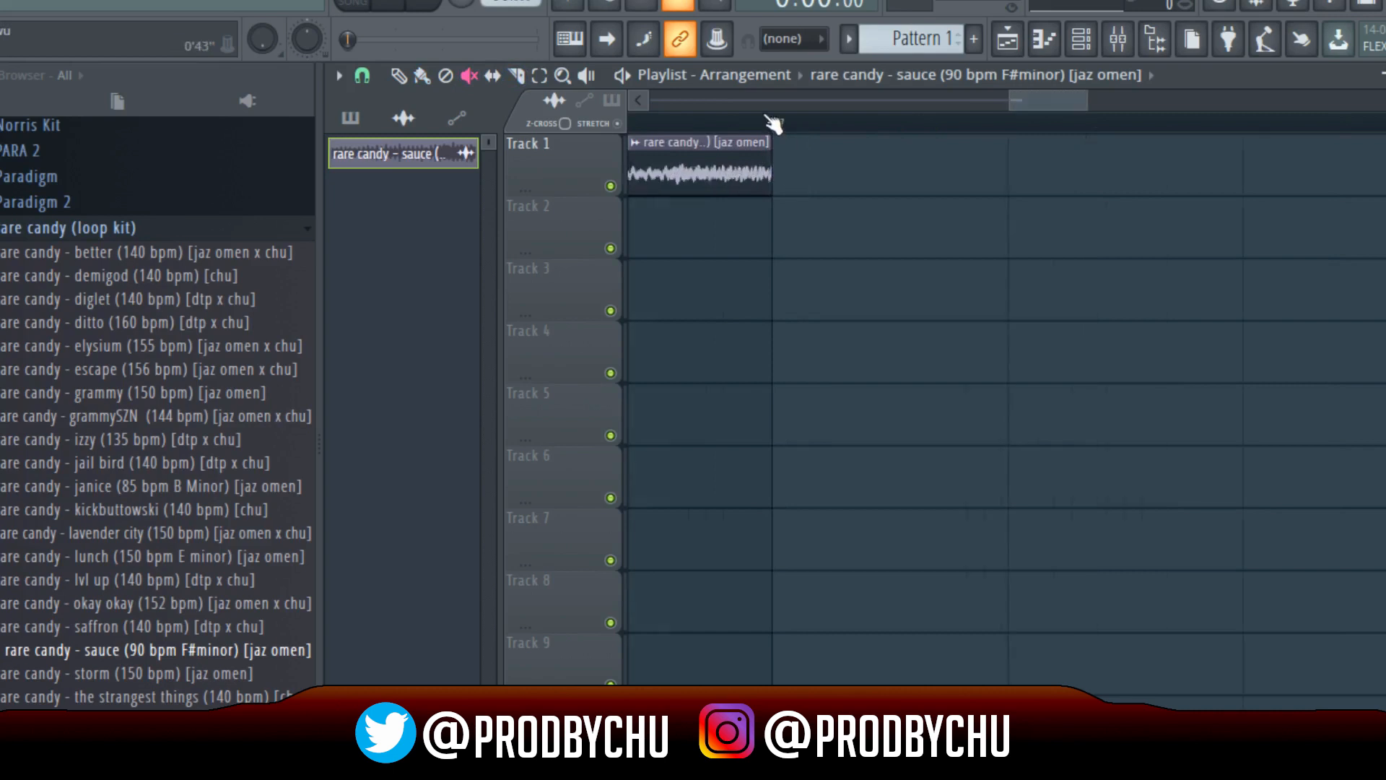
# Slice the rare candy - sauce audio clip on Track 1 at bar 5
pyautogui.scroll(3, 773, 123)
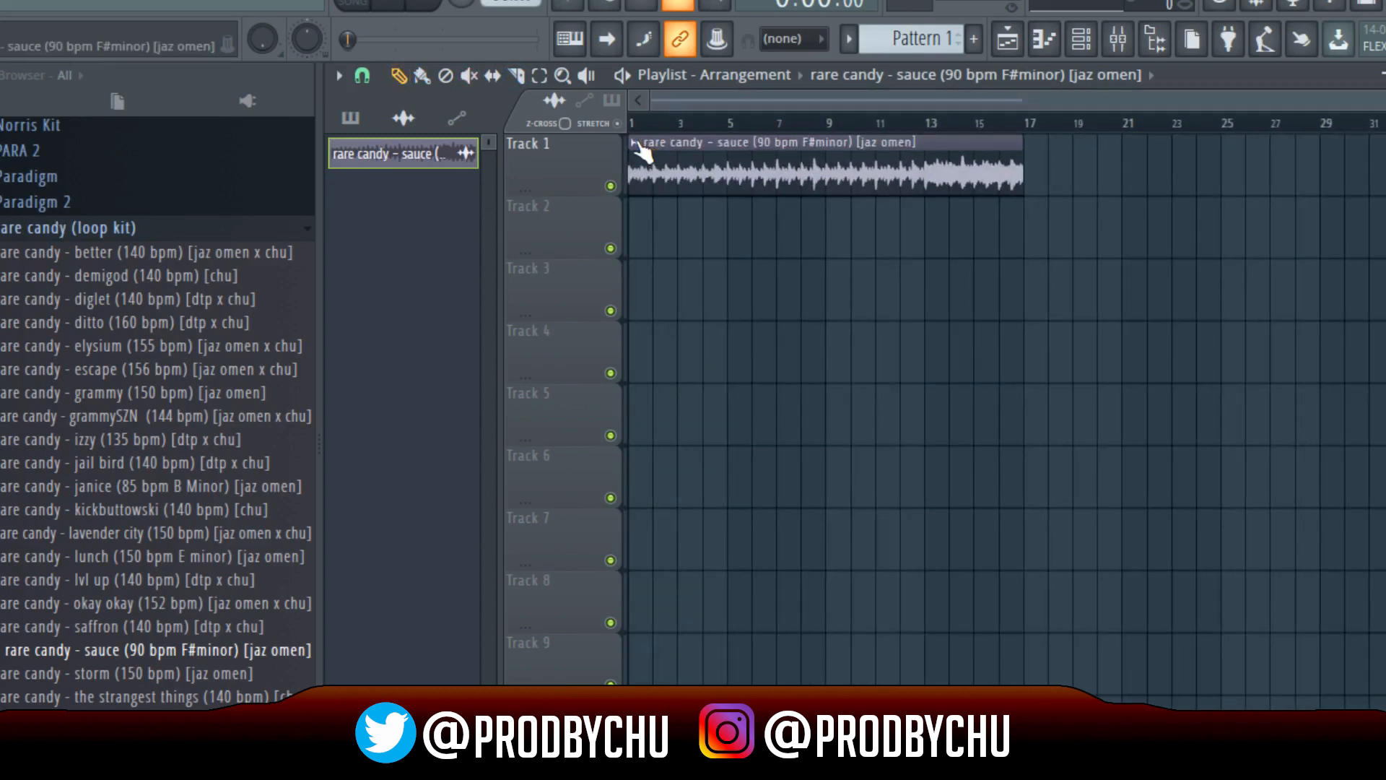
pyautogui.click(637, 144)
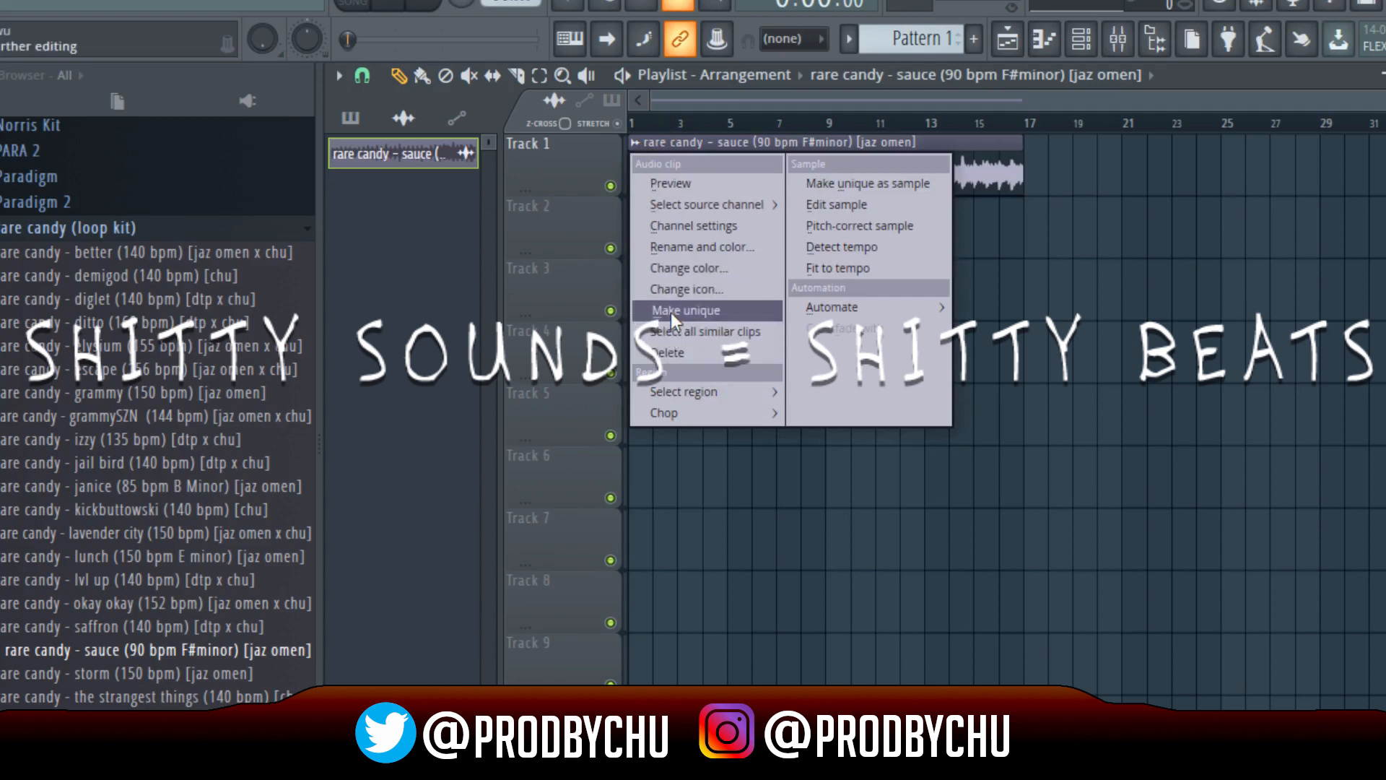
pyautogui.click(1075, 289)
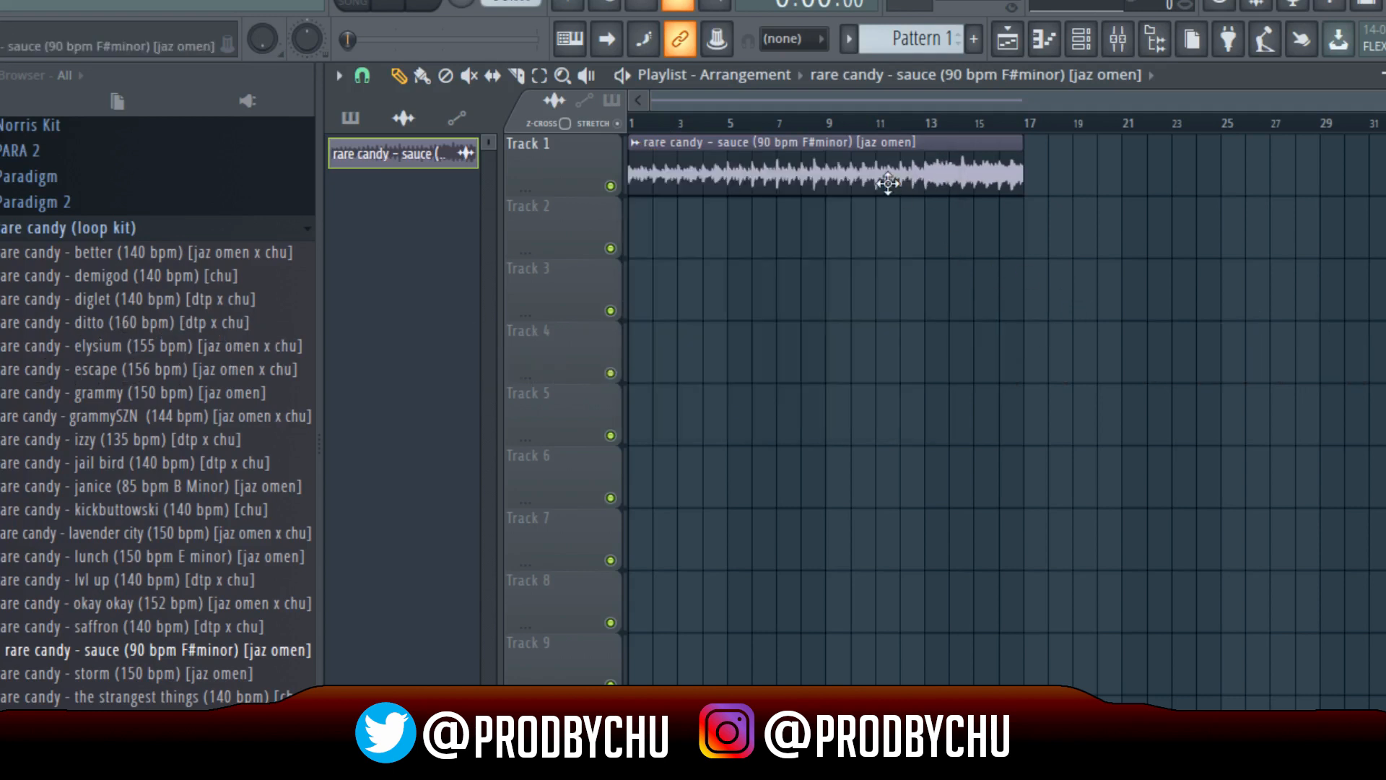
pyautogui.doubleClick(883, 178)
pyautogui.click(745, 182)
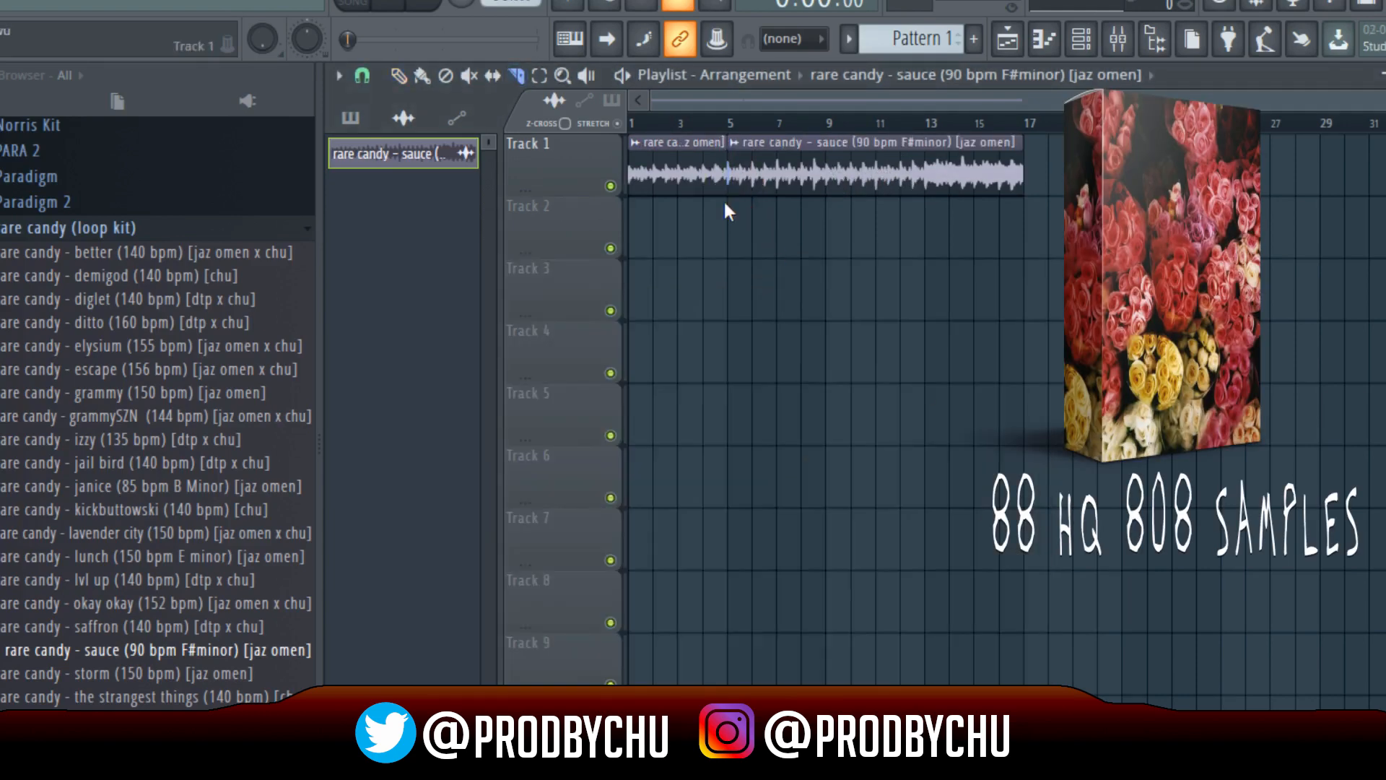
pyautogui.rightClick(795, 171)
pyautogui.scroll(5, 706, 142)
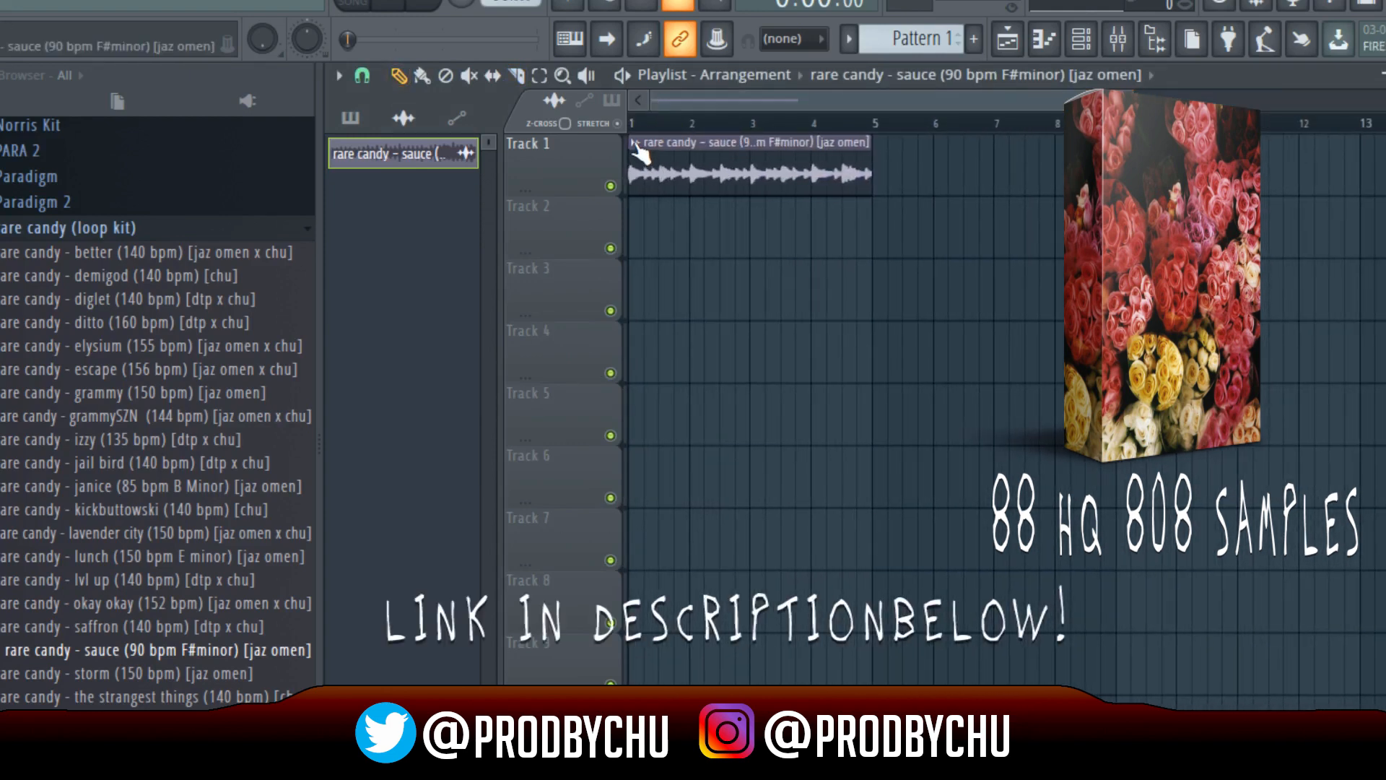
pyautogui.hotkey('ctrl', 'z')
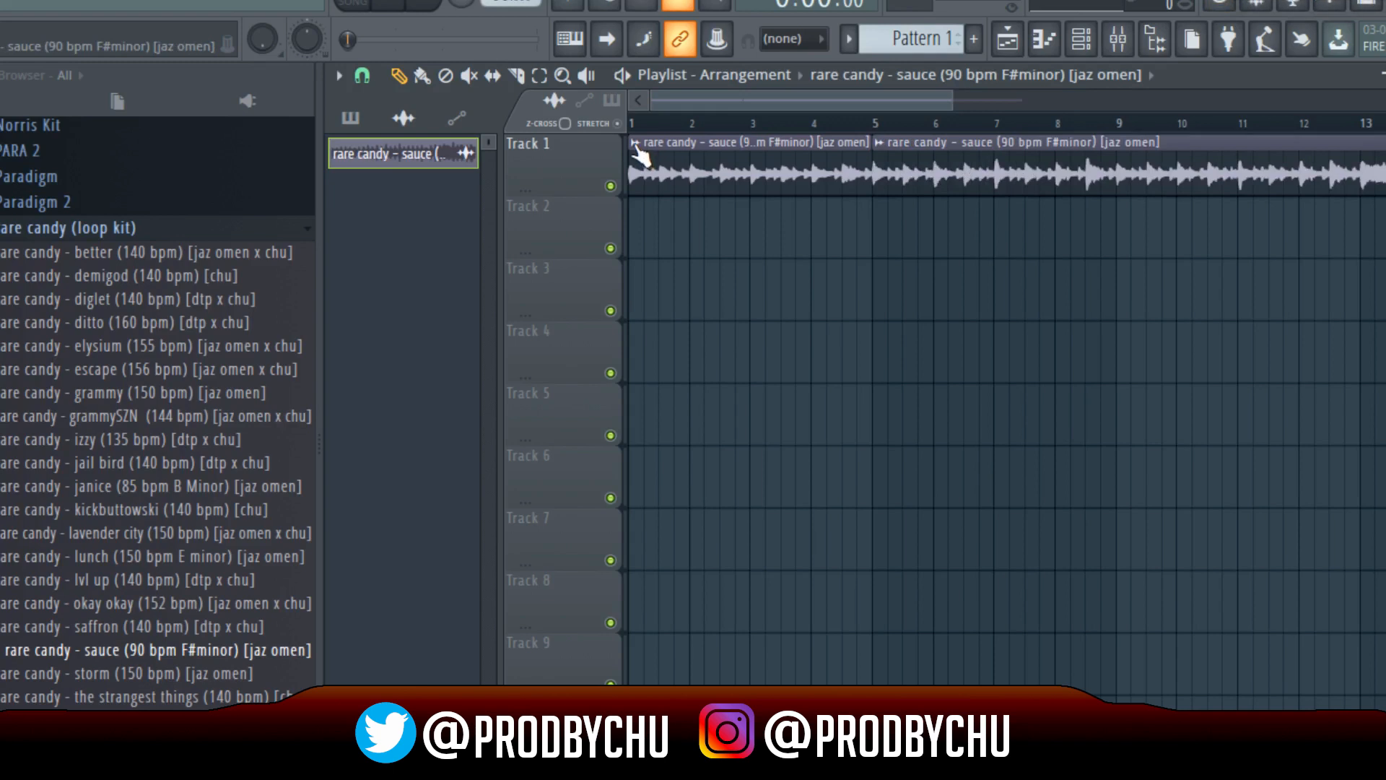
# Make the first four-bar slice of the loop on Track 1 unique as its own sample
pyautogui.rightClick(636, 147)
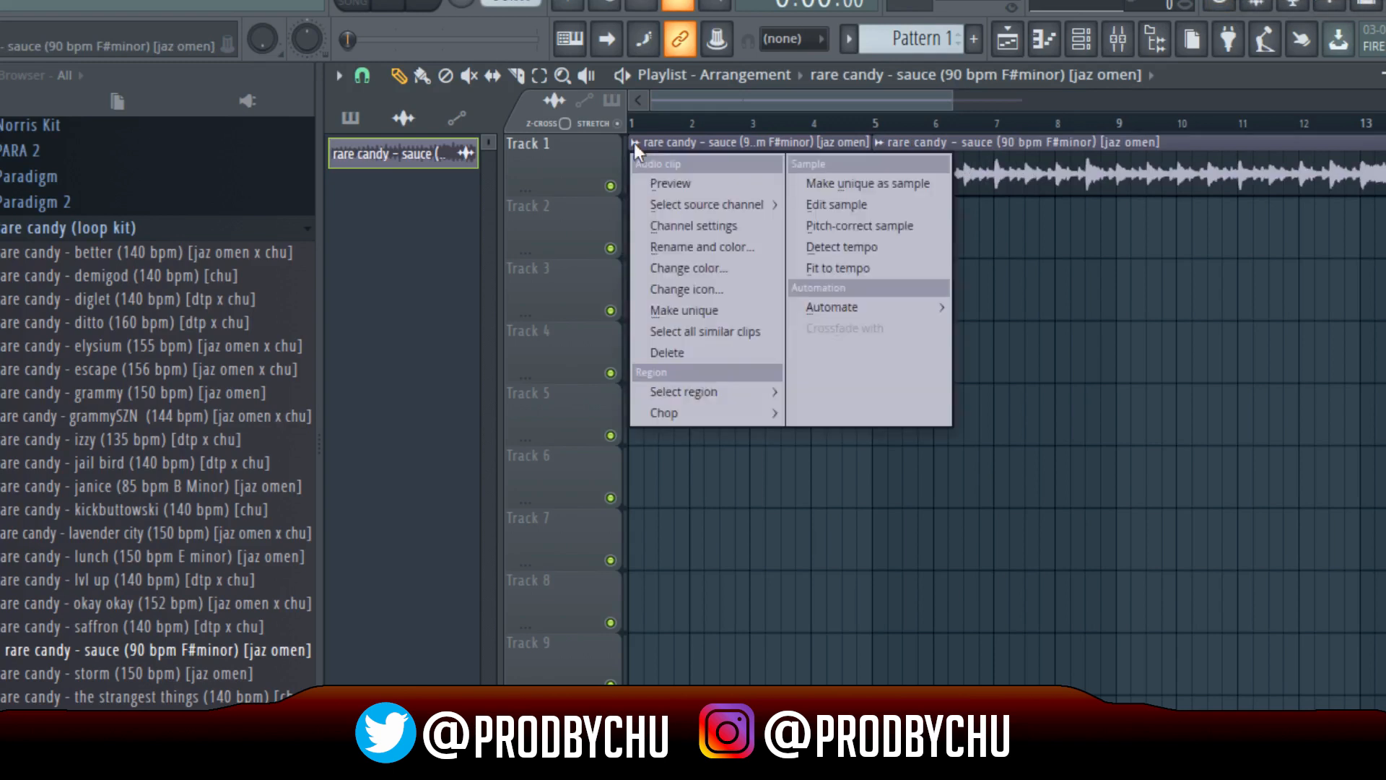
pyautogui.click(830, 183)
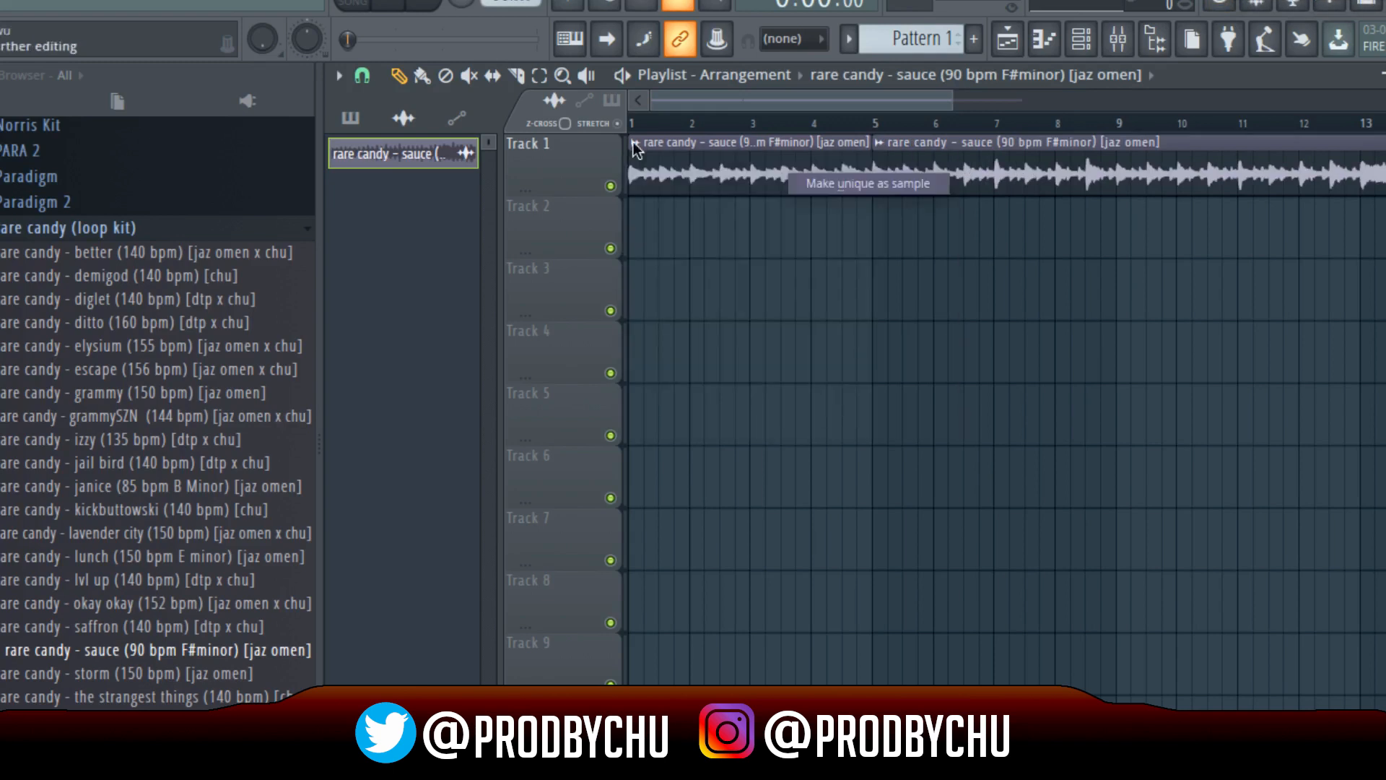
pyautogui.press('Return')
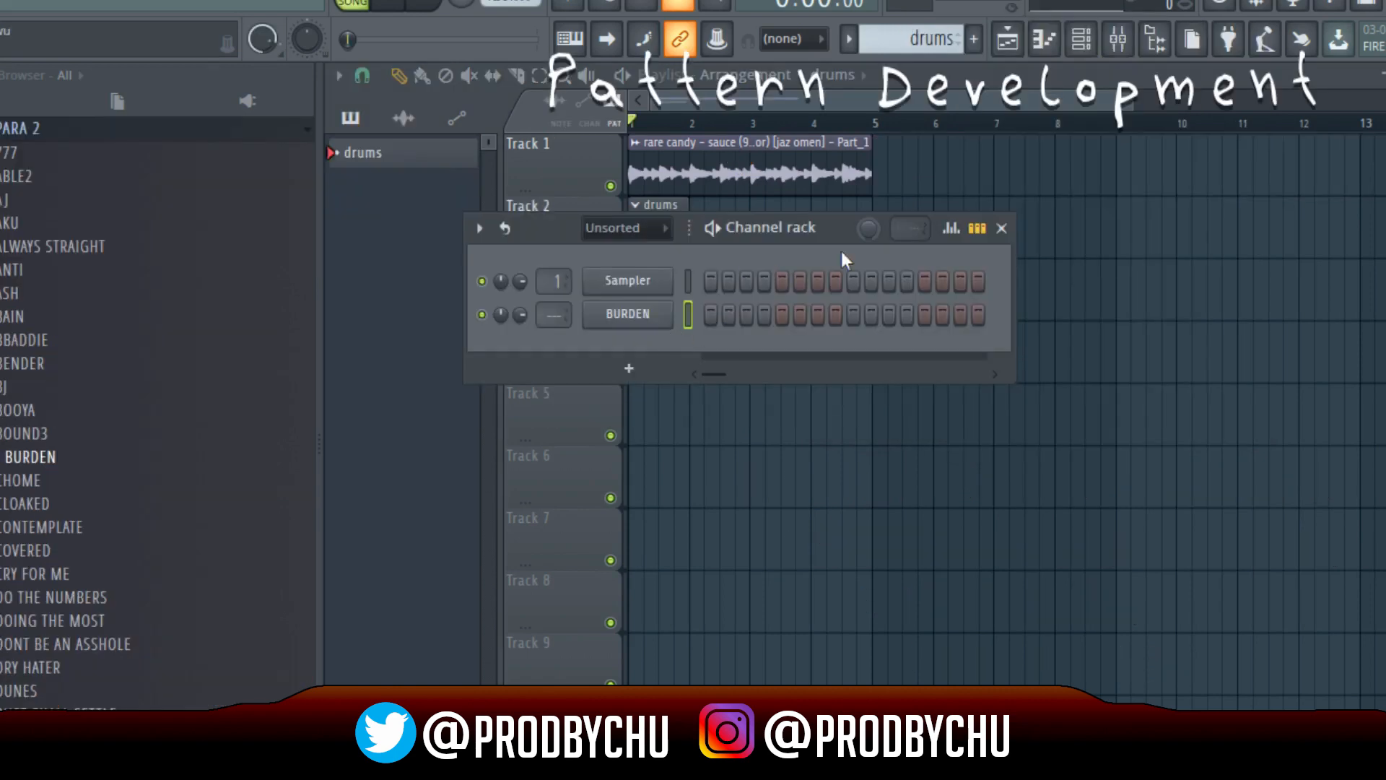
# Place a B5 note at the start of bar 1 in the BURDEN piano roll of the drums pattern and play it back
pyautogui.moveTo(840, 225); pyautogui.dragTo(874, 339)
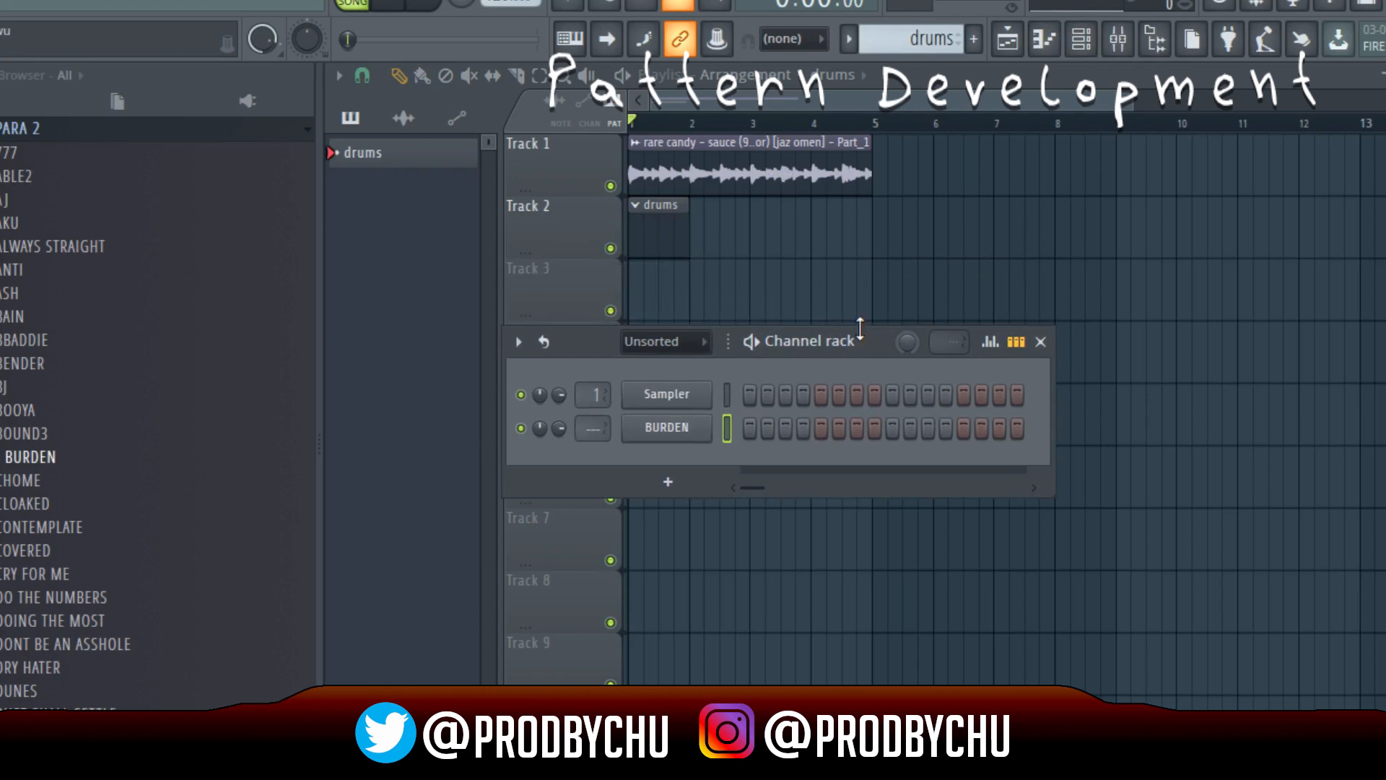
pyautogui.moveTo(444, 385); pyautogui.dragTo(354, 375)
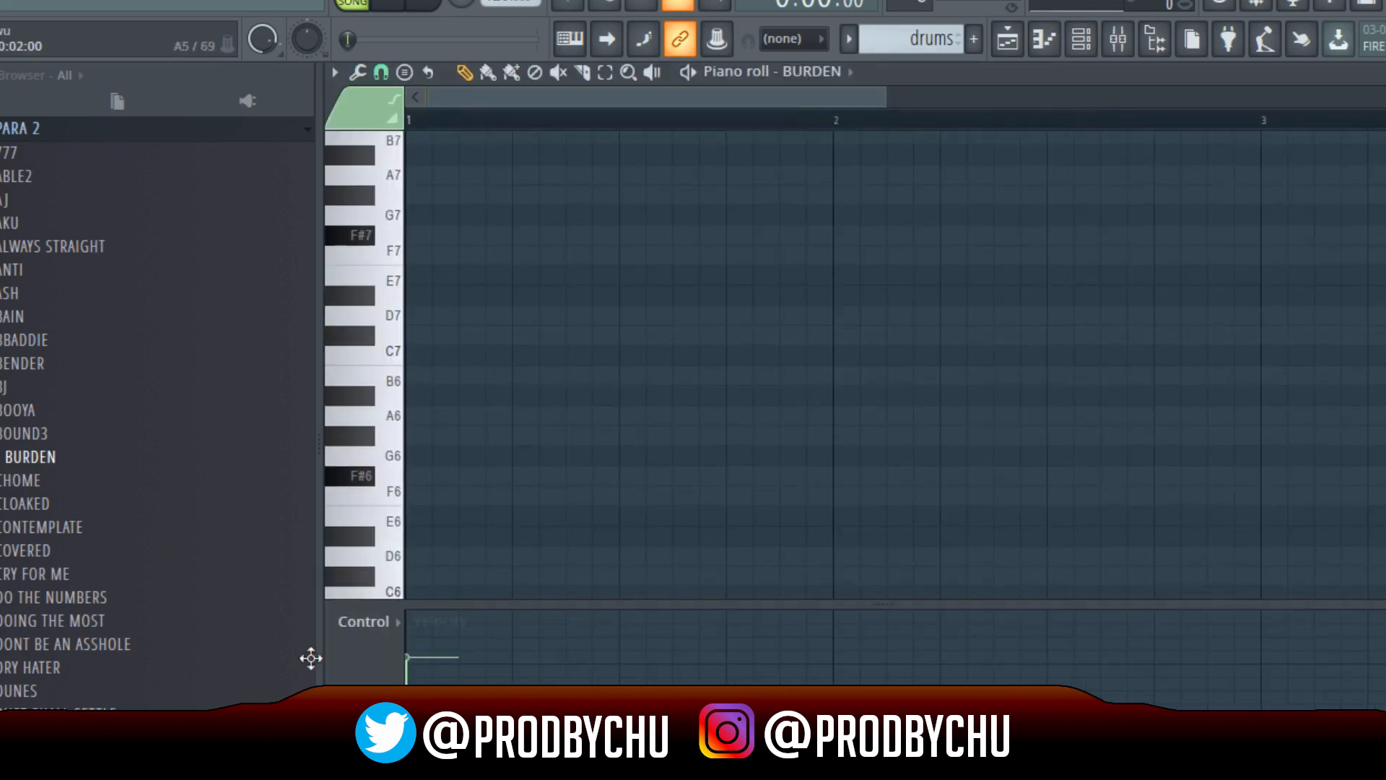
pyautogui.press('space')
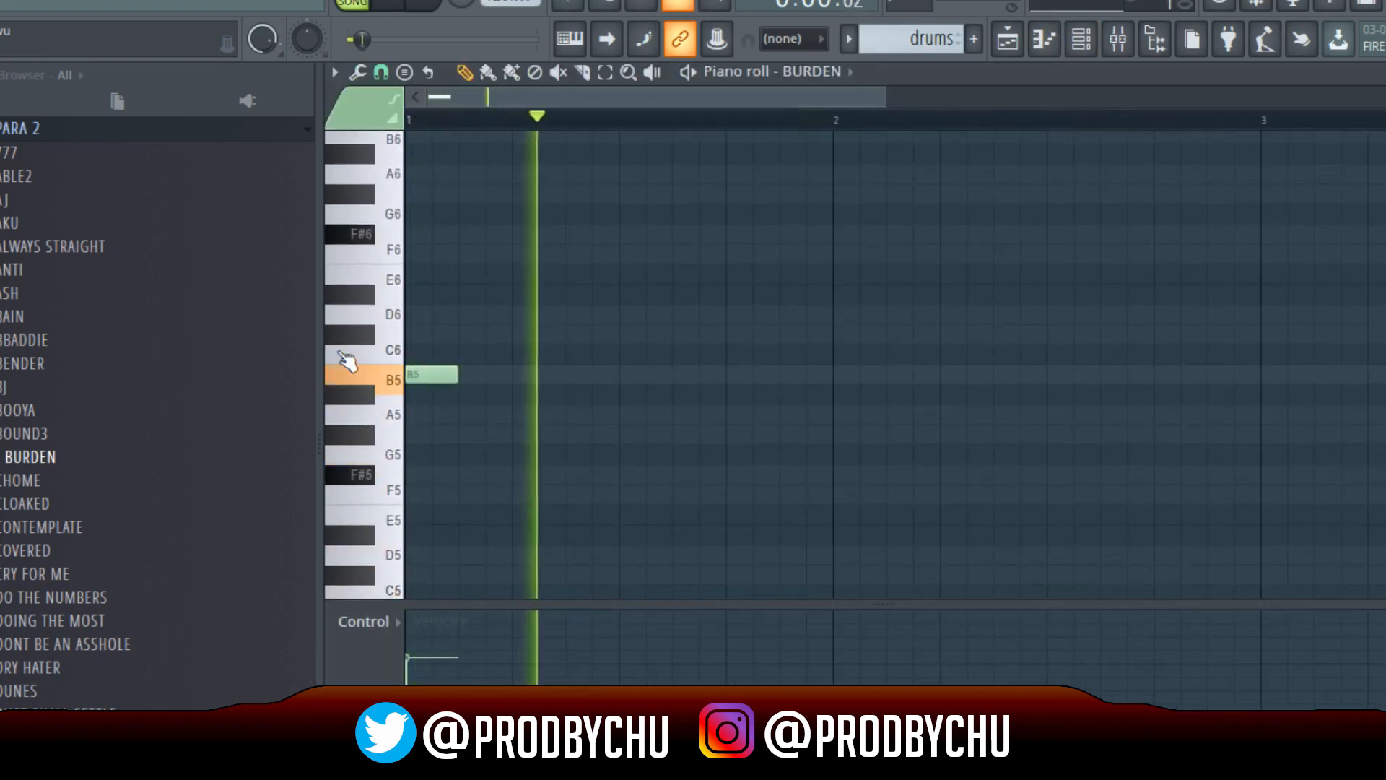
pyautogui.press('space')
pyautogui.press('space')
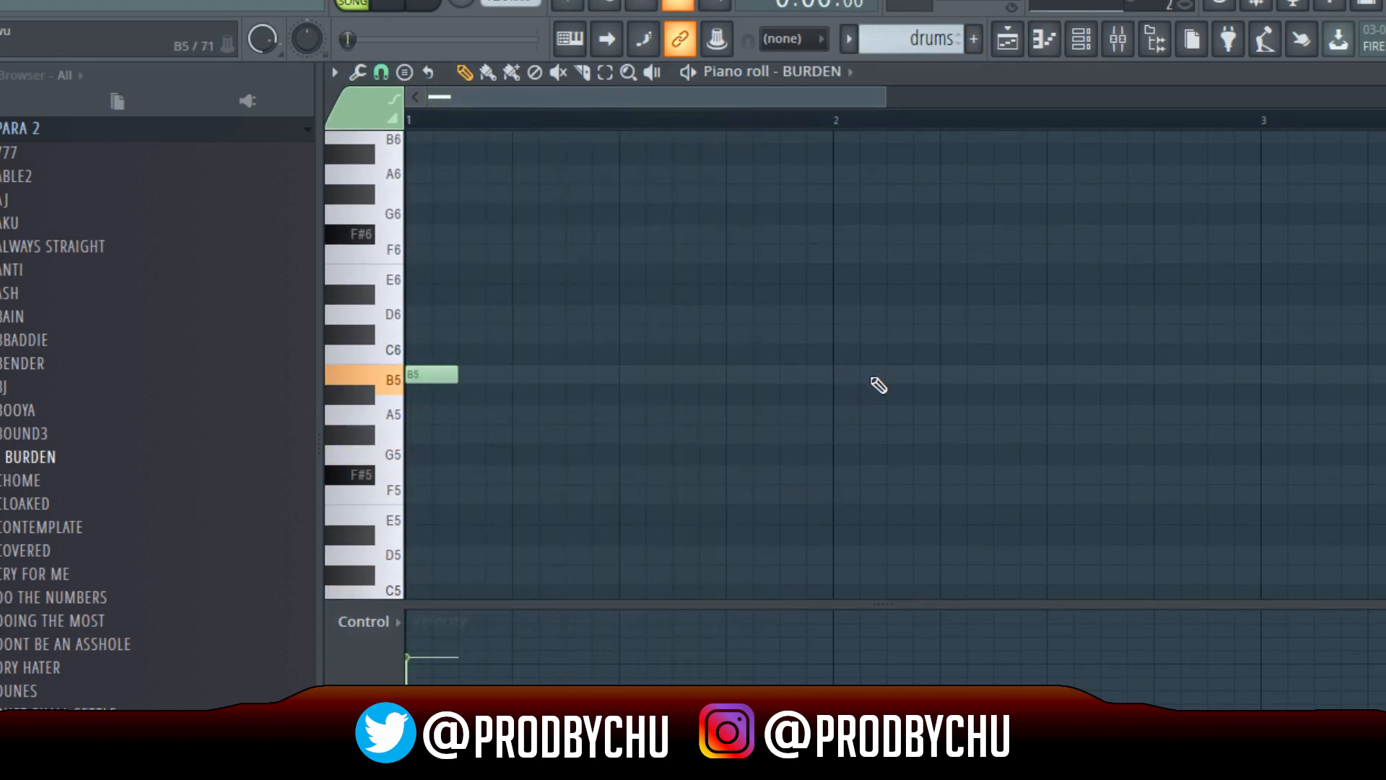
# Add B5 notes at the end of bar 1, in the second half of bar 2 and at the start of bar 3
pyautogui.click(788, 375)
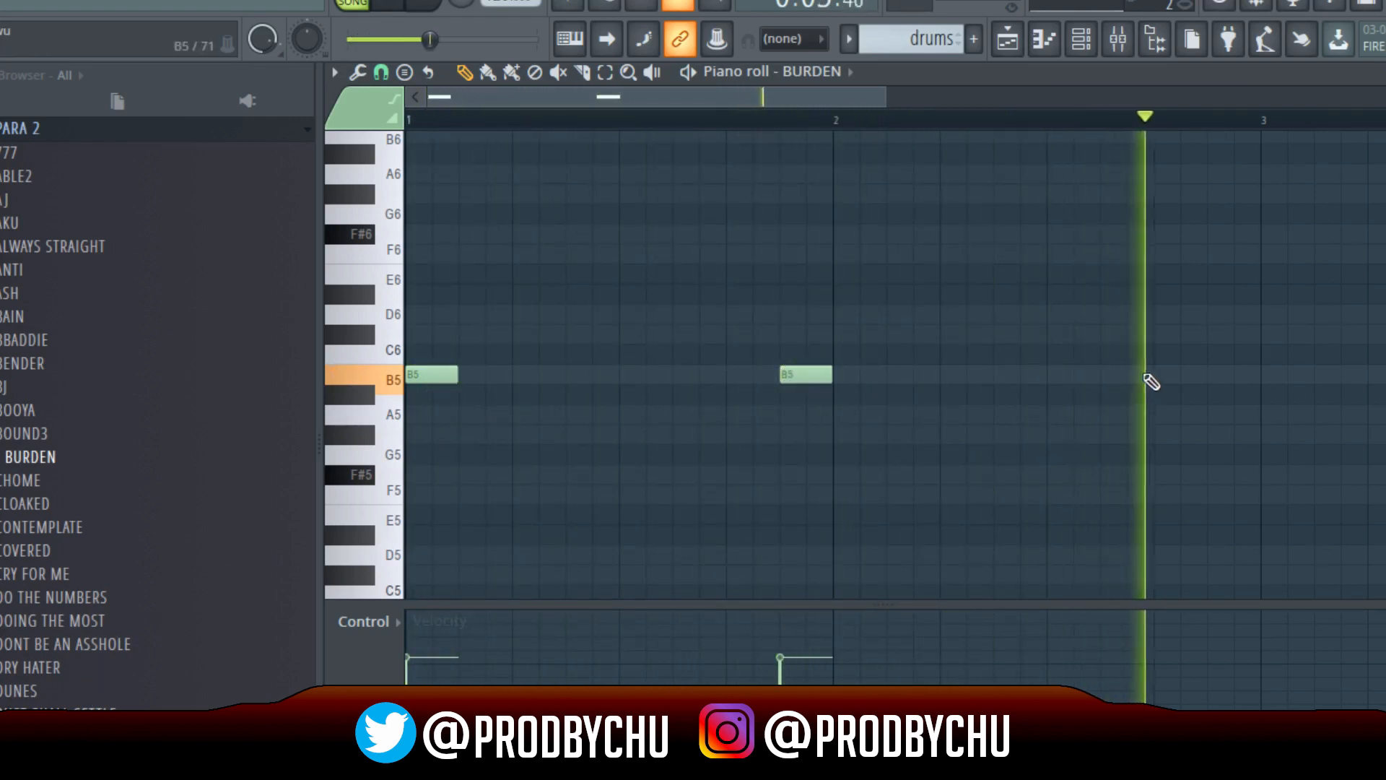
pyautogui.click(1115, 375)
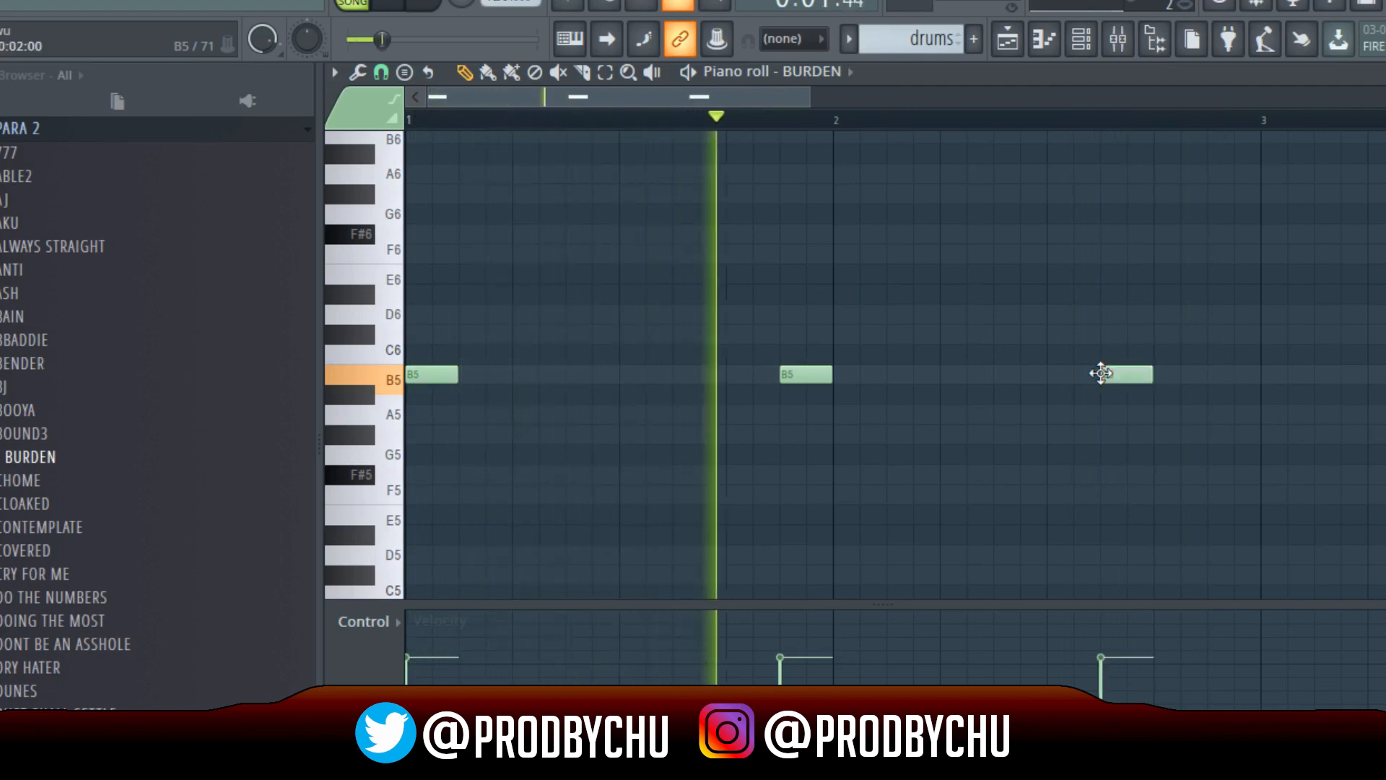
pyautogui.click(1257, 376)
# Extend the B5 rhythm with one note at the end of bar 3 and three notes in bar 4
pyautogui.scroll(-3, 986, 124)
pyautogui.scroll(-2, 986, 124)
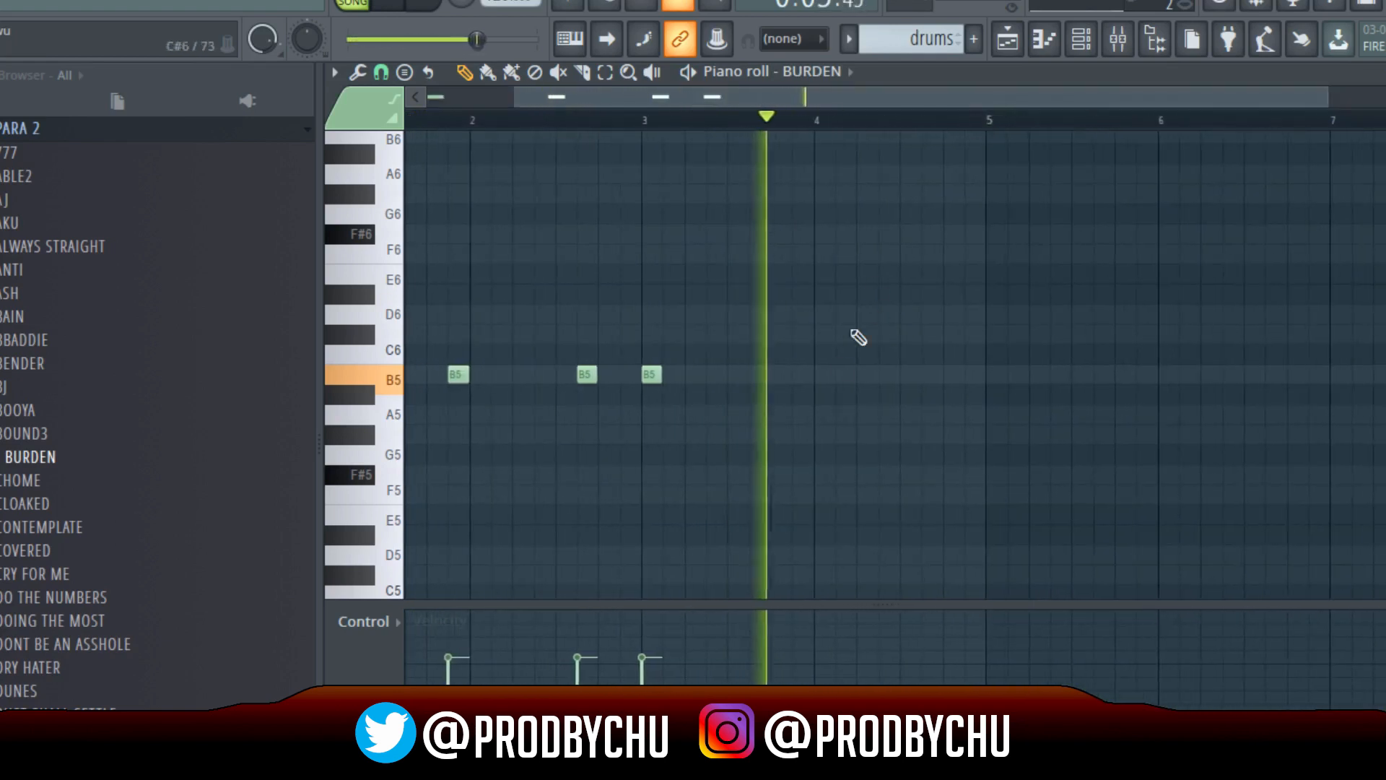
pyautogui.press('space')
pyautogui.press('space')
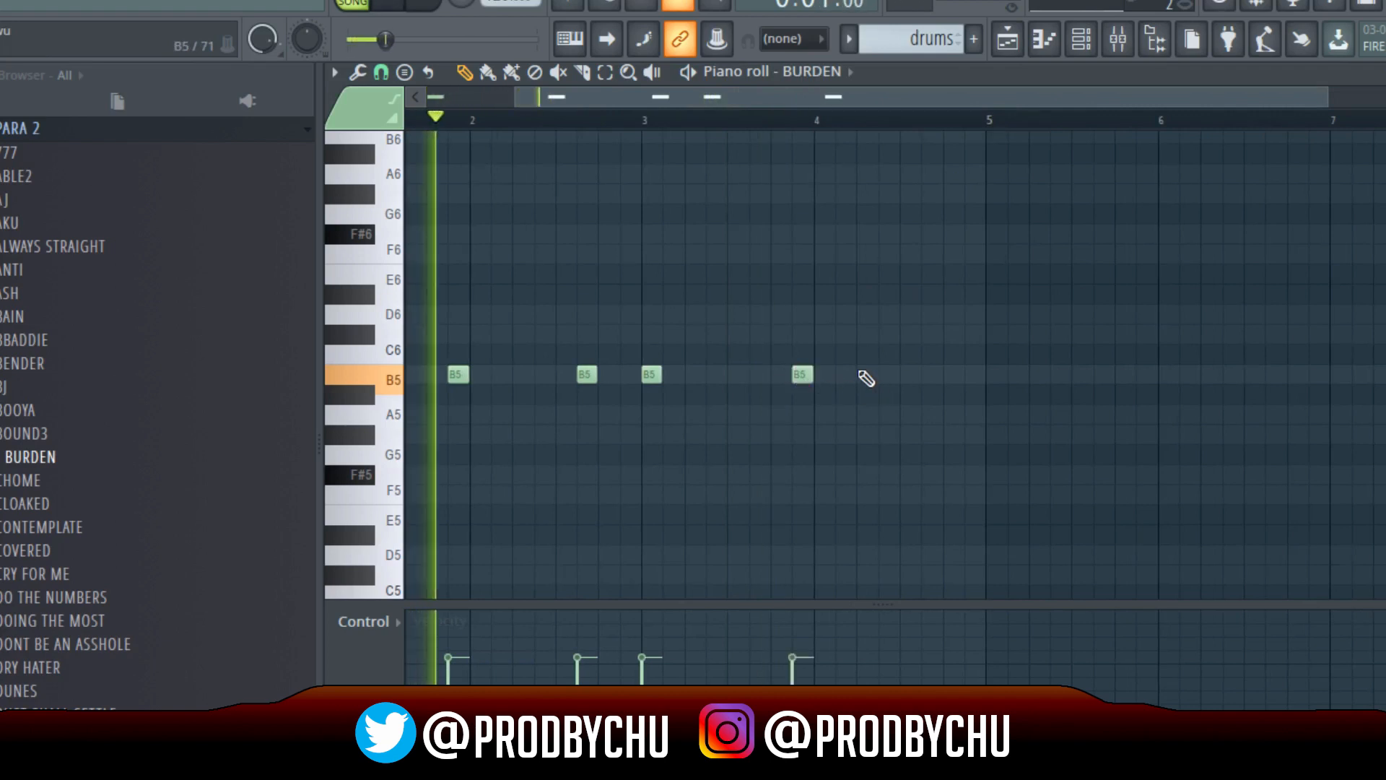
pyautogui.click(866, 375)
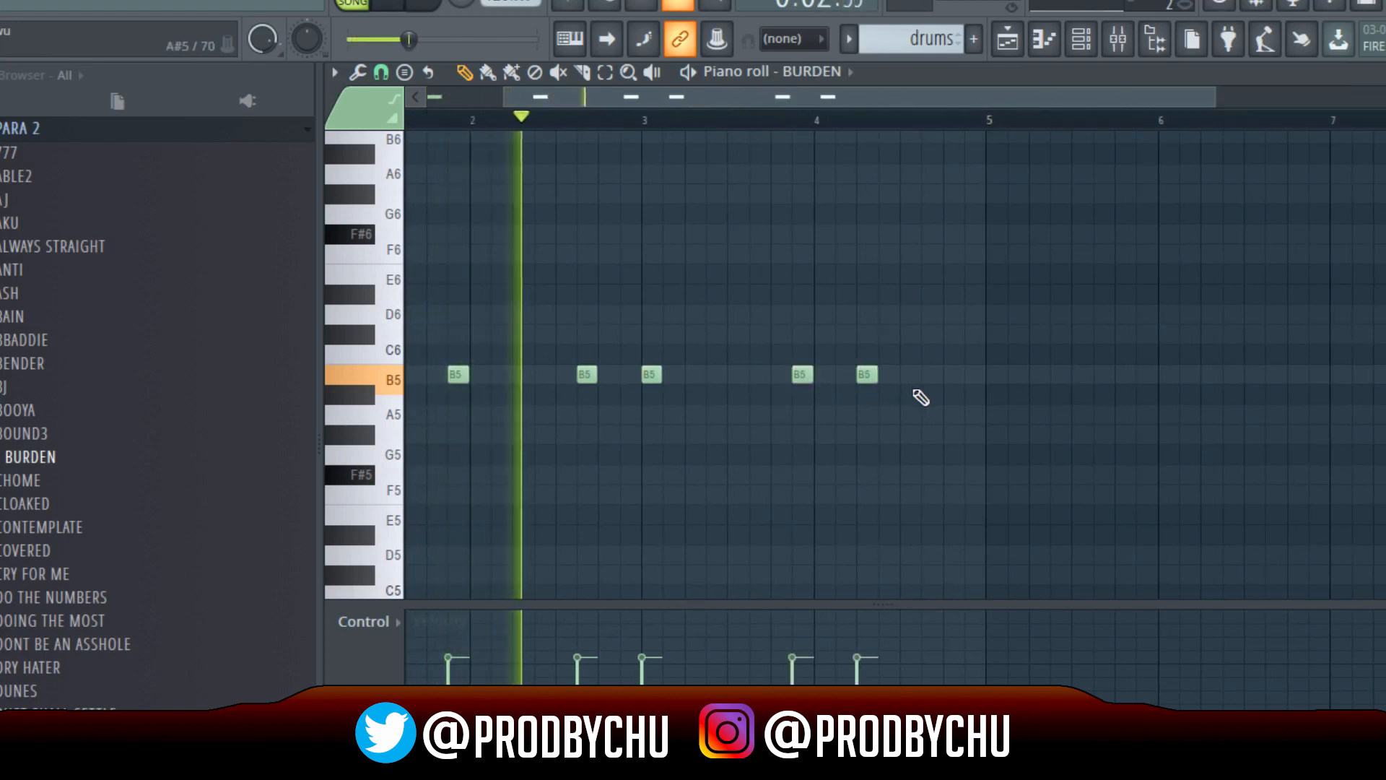
pyautogui.click(946, 375)
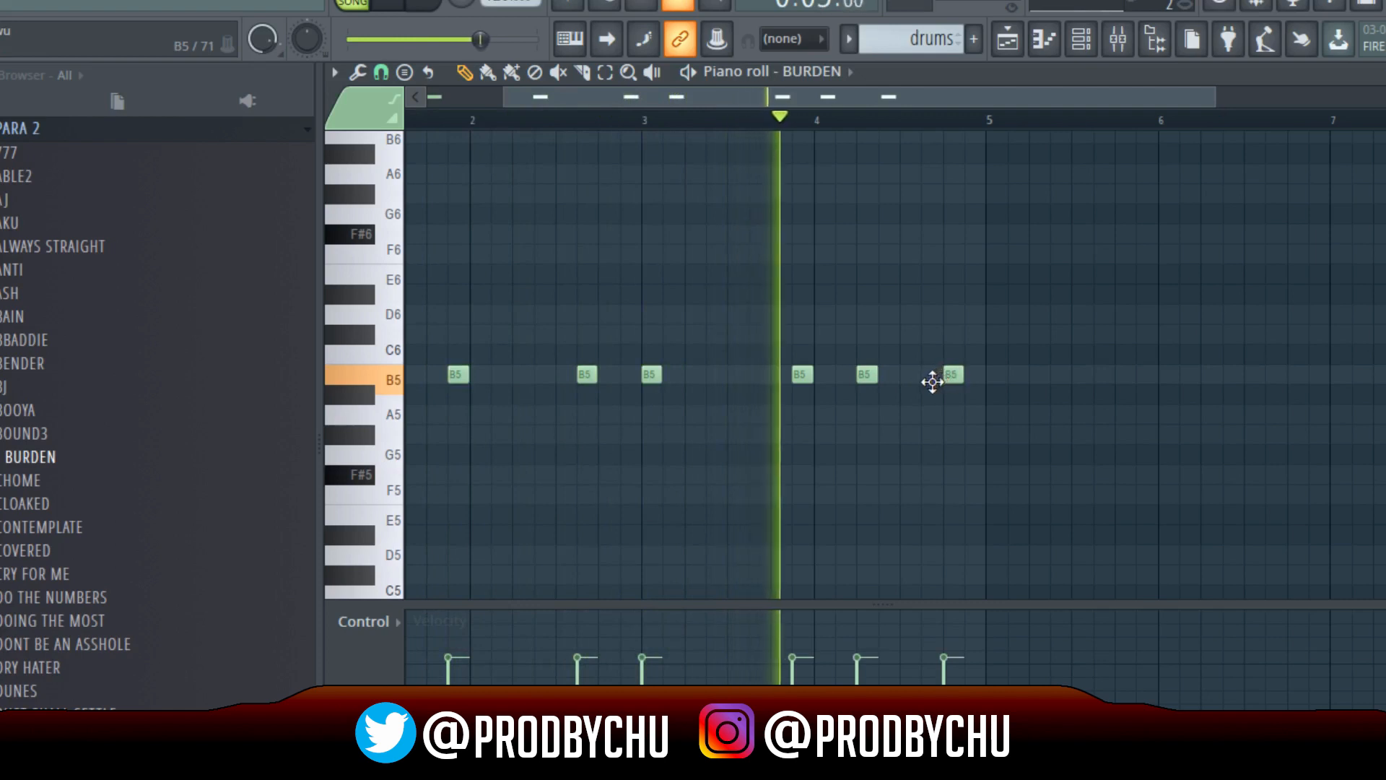
pyautogui.click(928, 374)
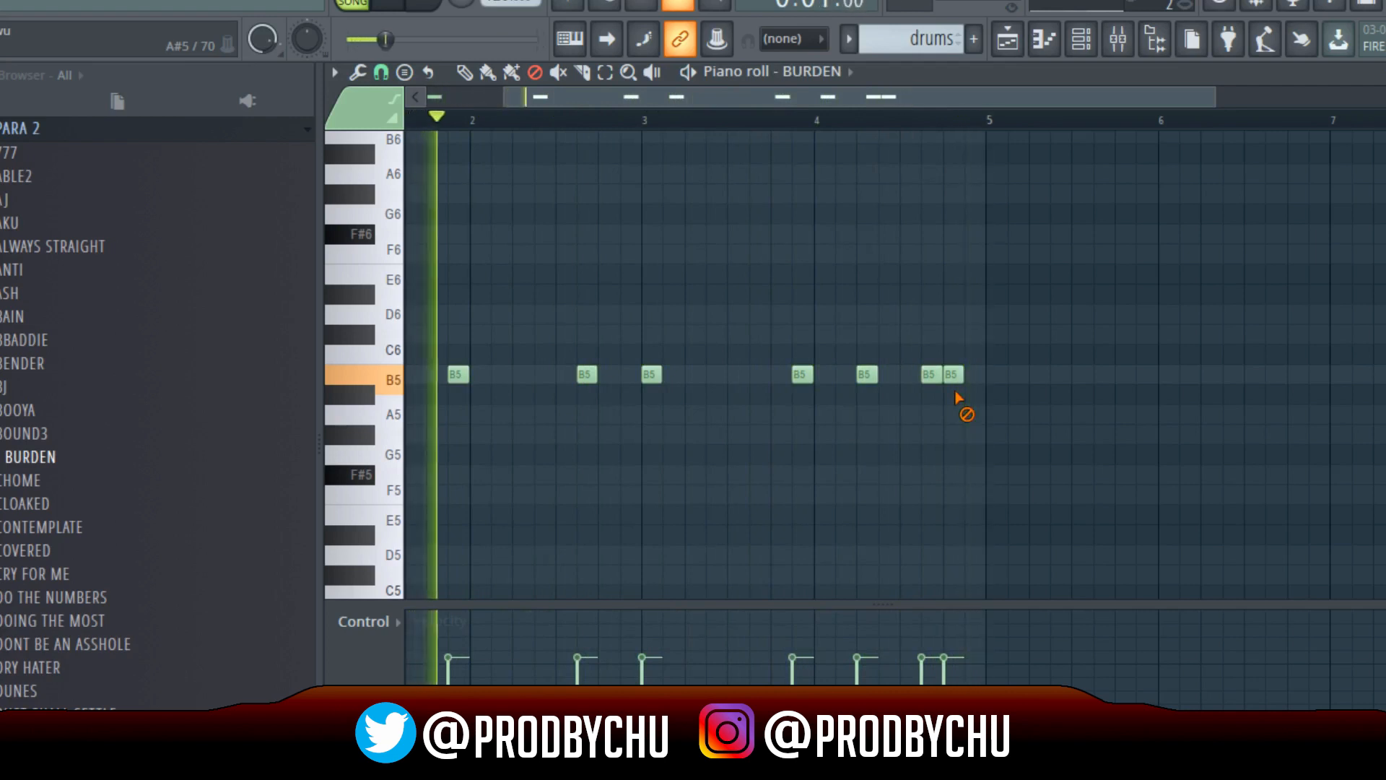
# Transpose all the BURDEN notes down one octave to B4 and play the pattern back
pyautogui.hotkey('ctrl', 'Down')
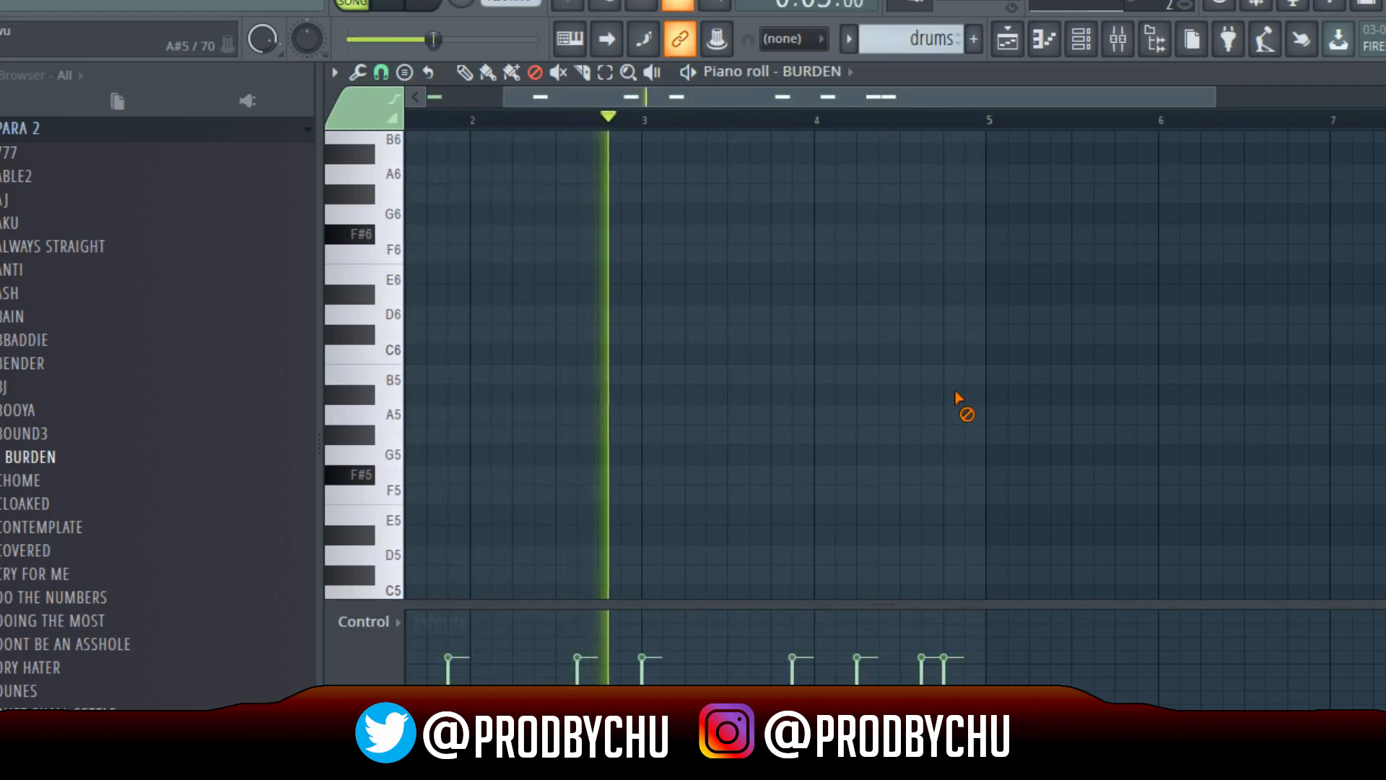
pyautogui.press('p')
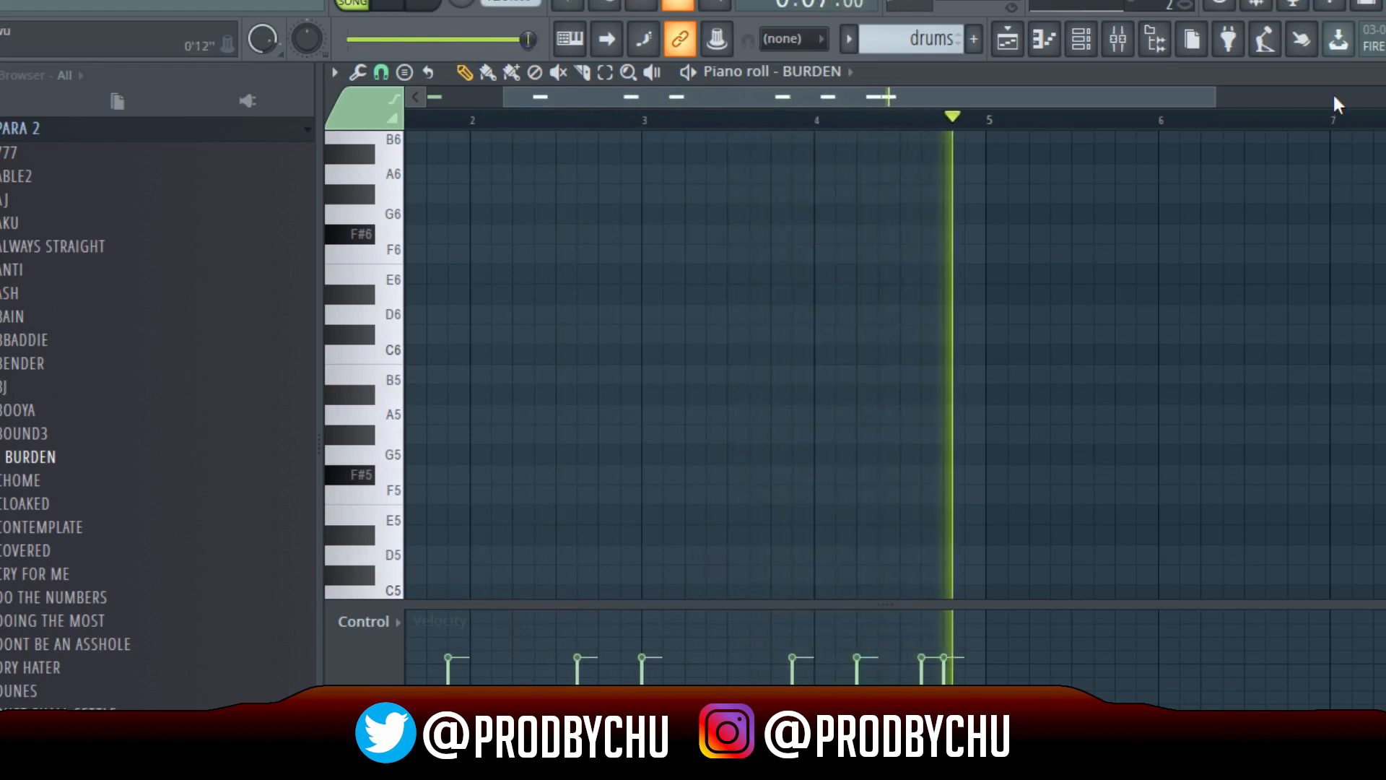
pyautogui.press('space')
pyautogui.press('space')
pyautogui.scroll(-2, 608, 140)
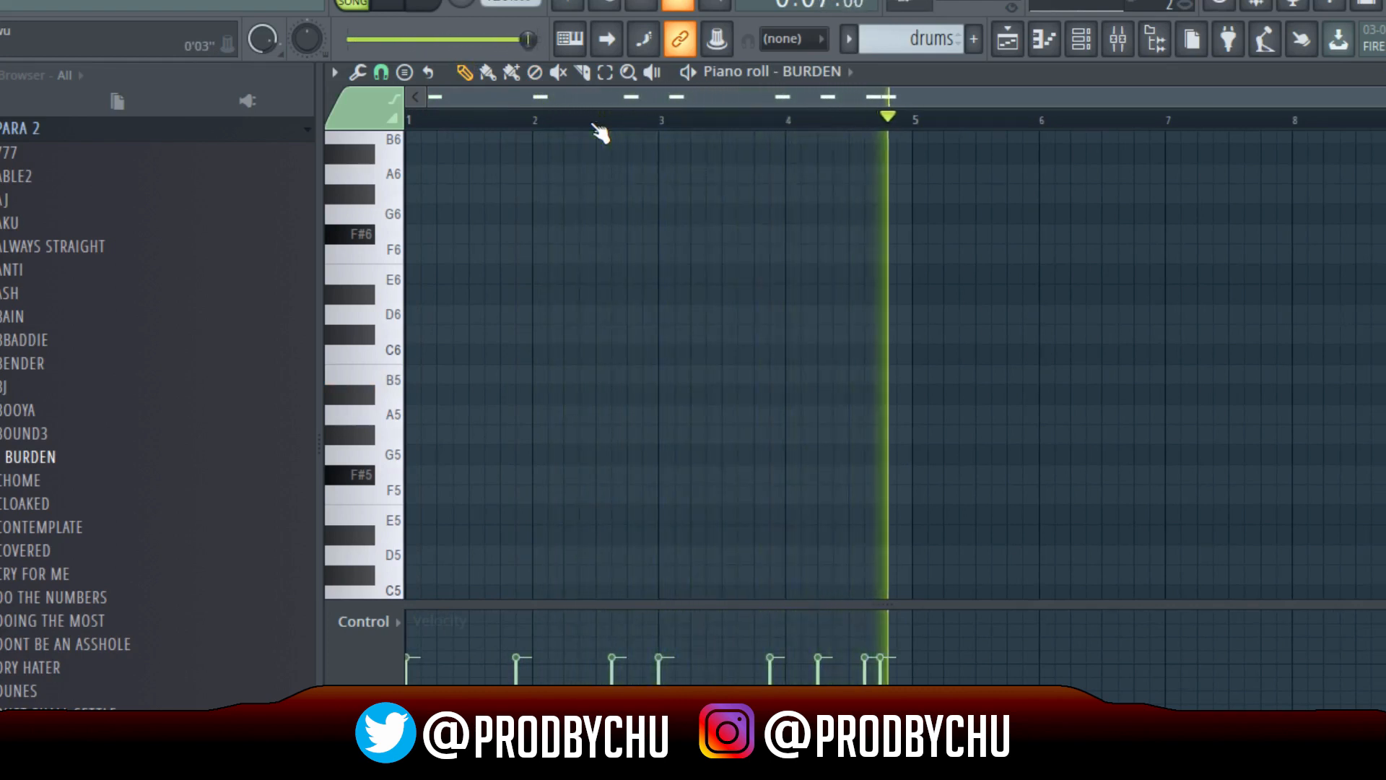
pyautogui.press('space')
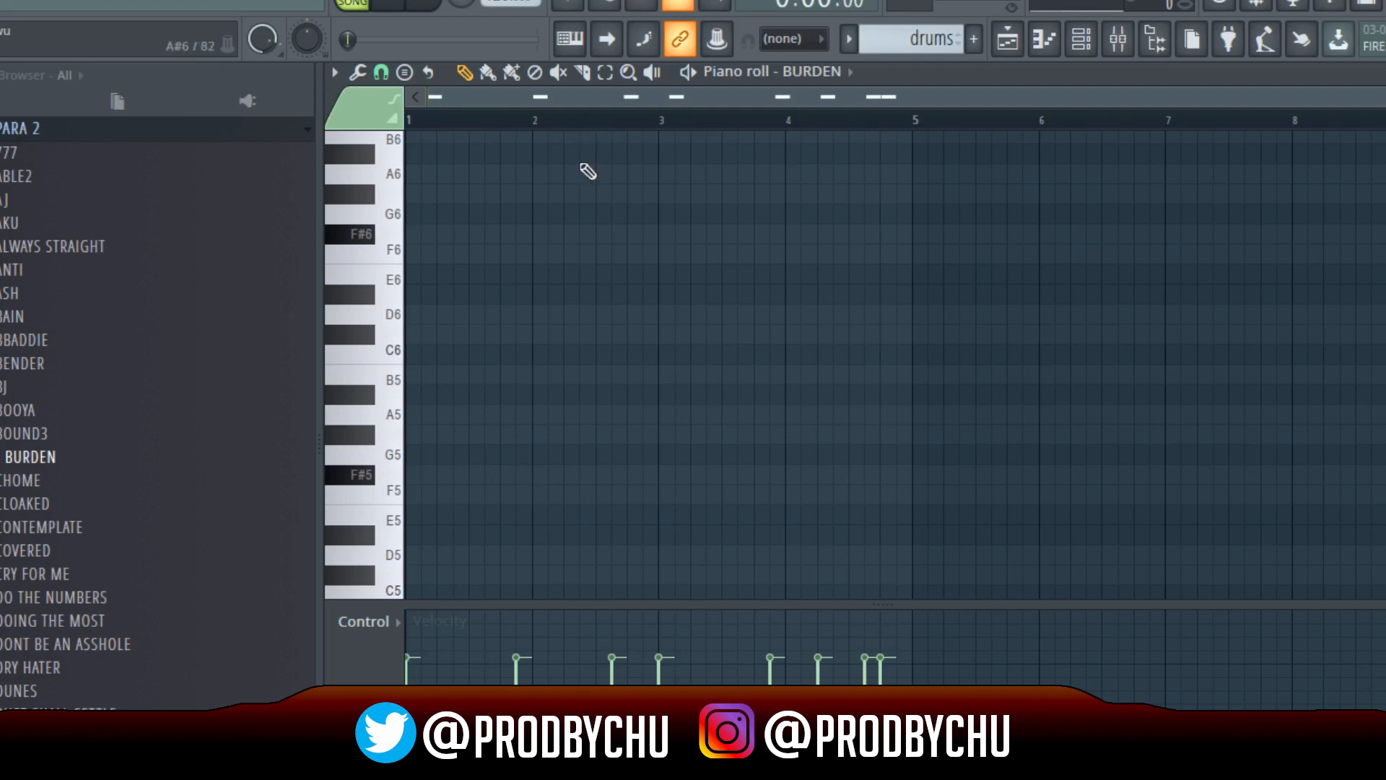
pyautogui.scroll(-5, 489, 161)
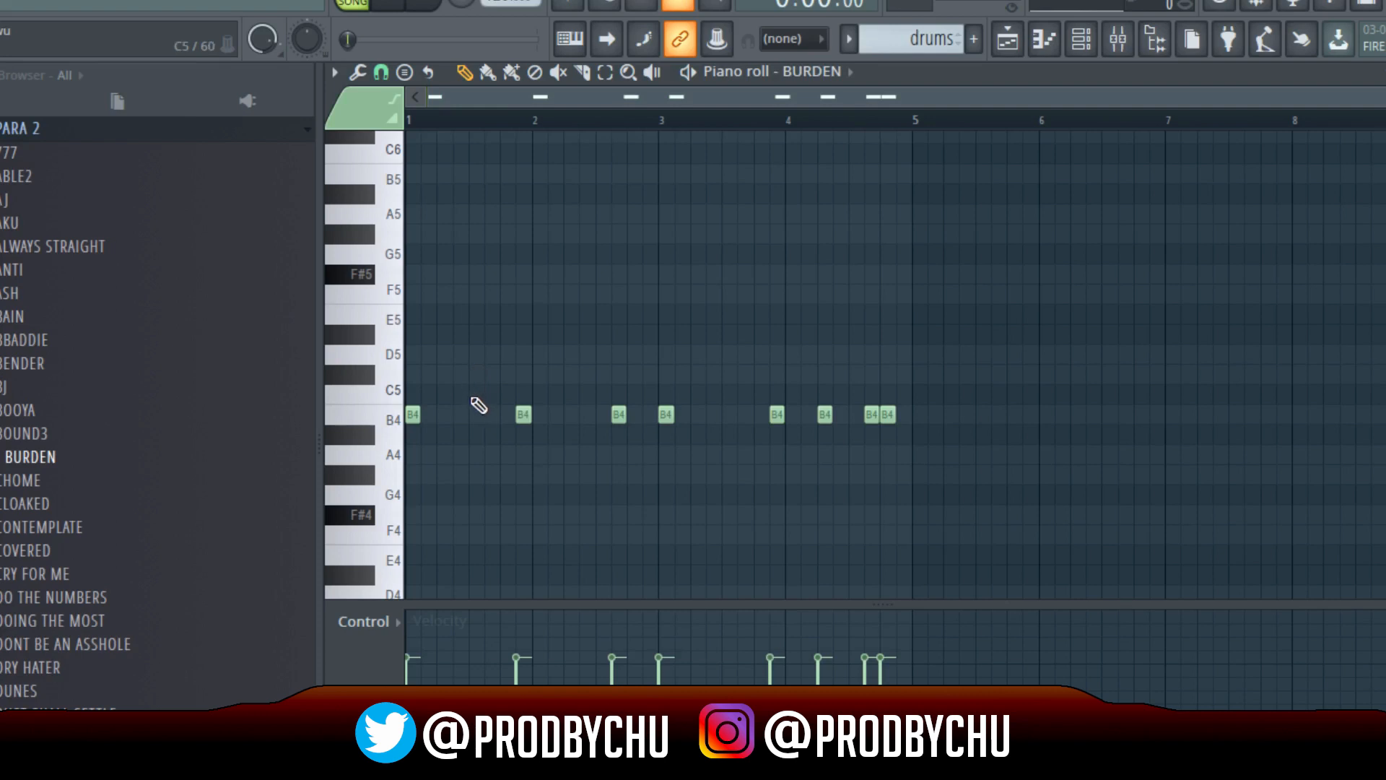
# Add a note just before bar 3 and raise it one octave to B5
pyautogui.press('space')
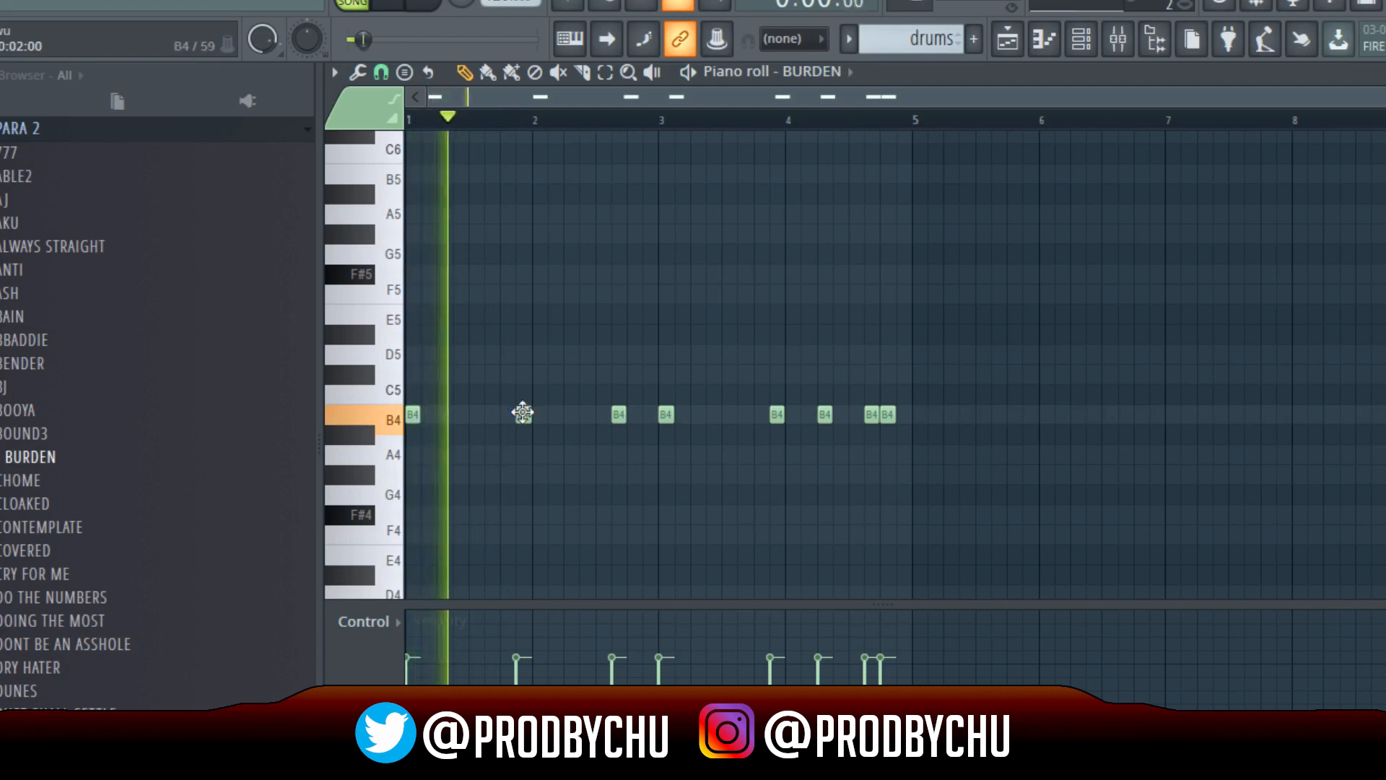
pyautogui.click(523, 415)
pyautogui.press('space')
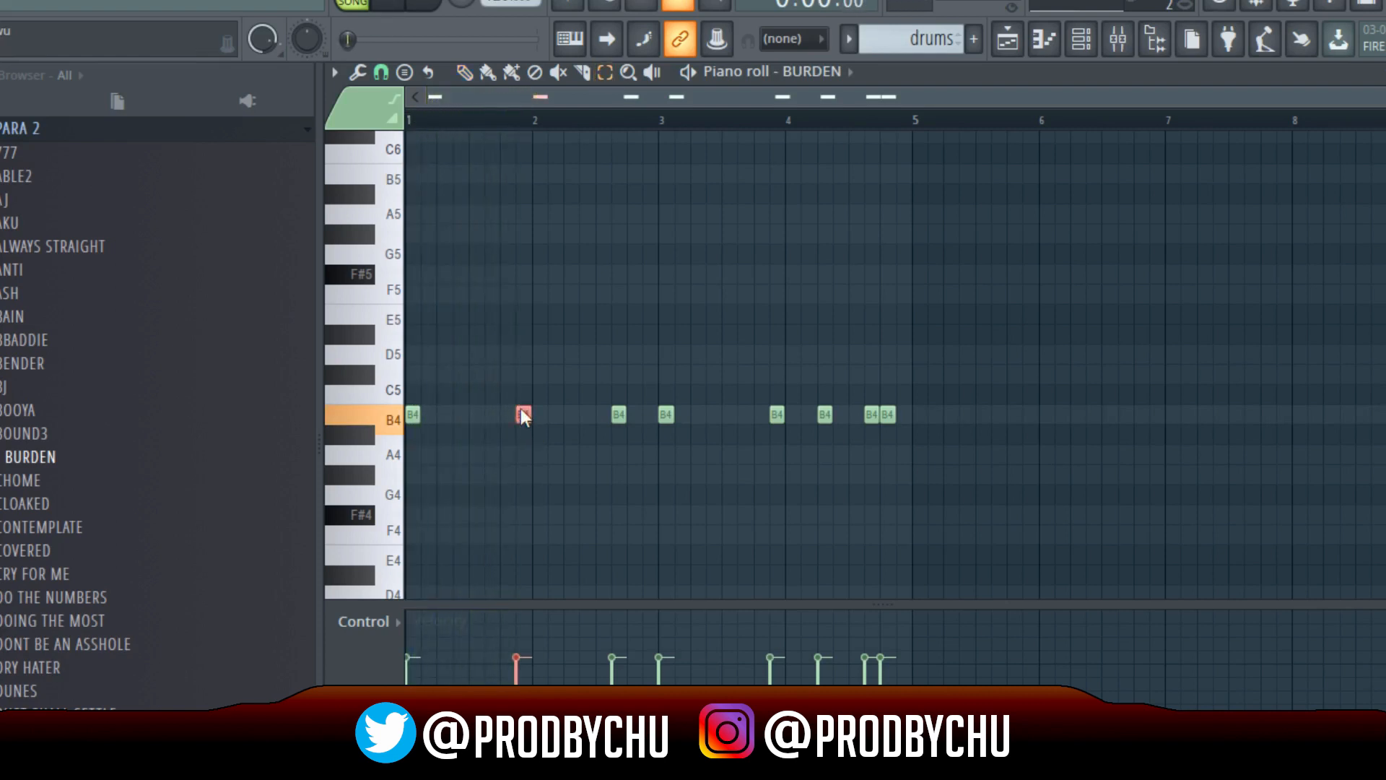
pyautogui.press('space')
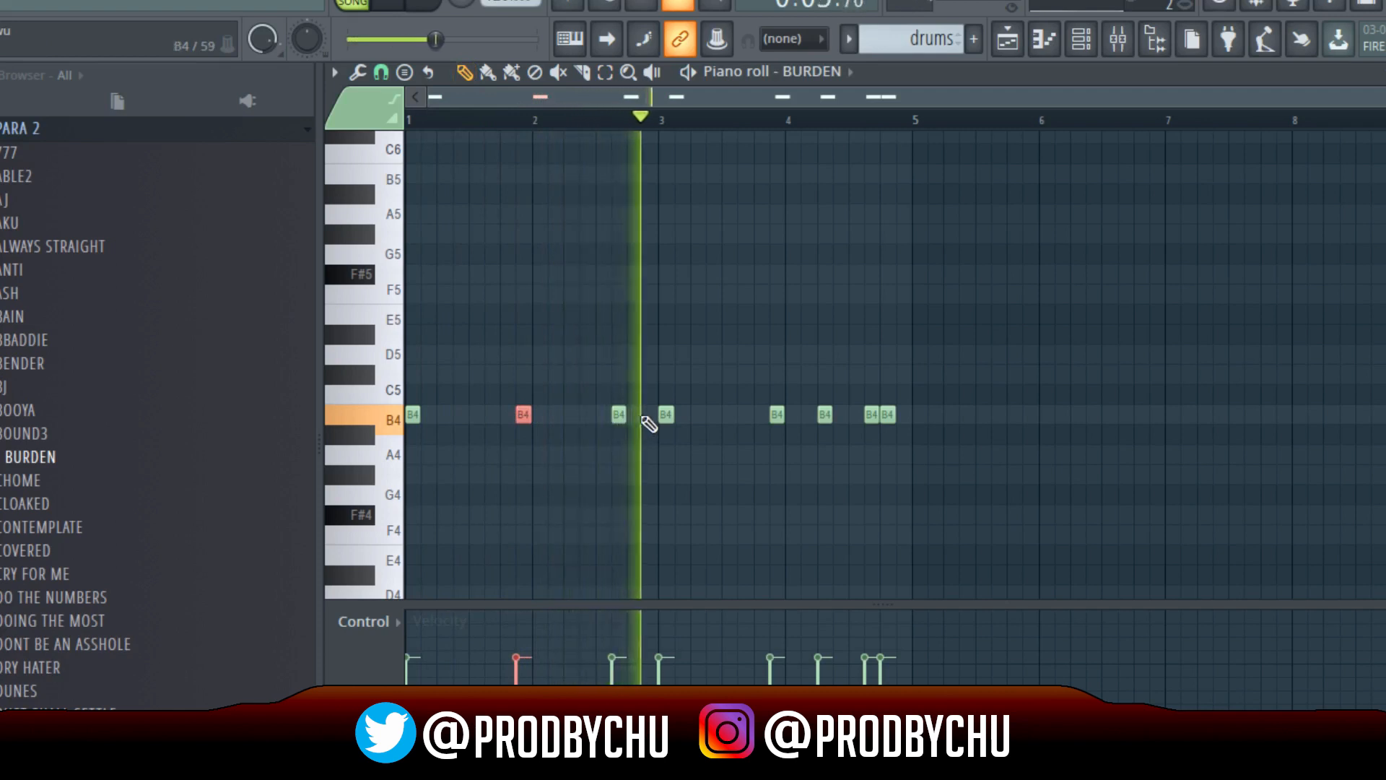
pyautogui.press('space')
pyautogui.click(649, 415)
pyautogui.press('space')
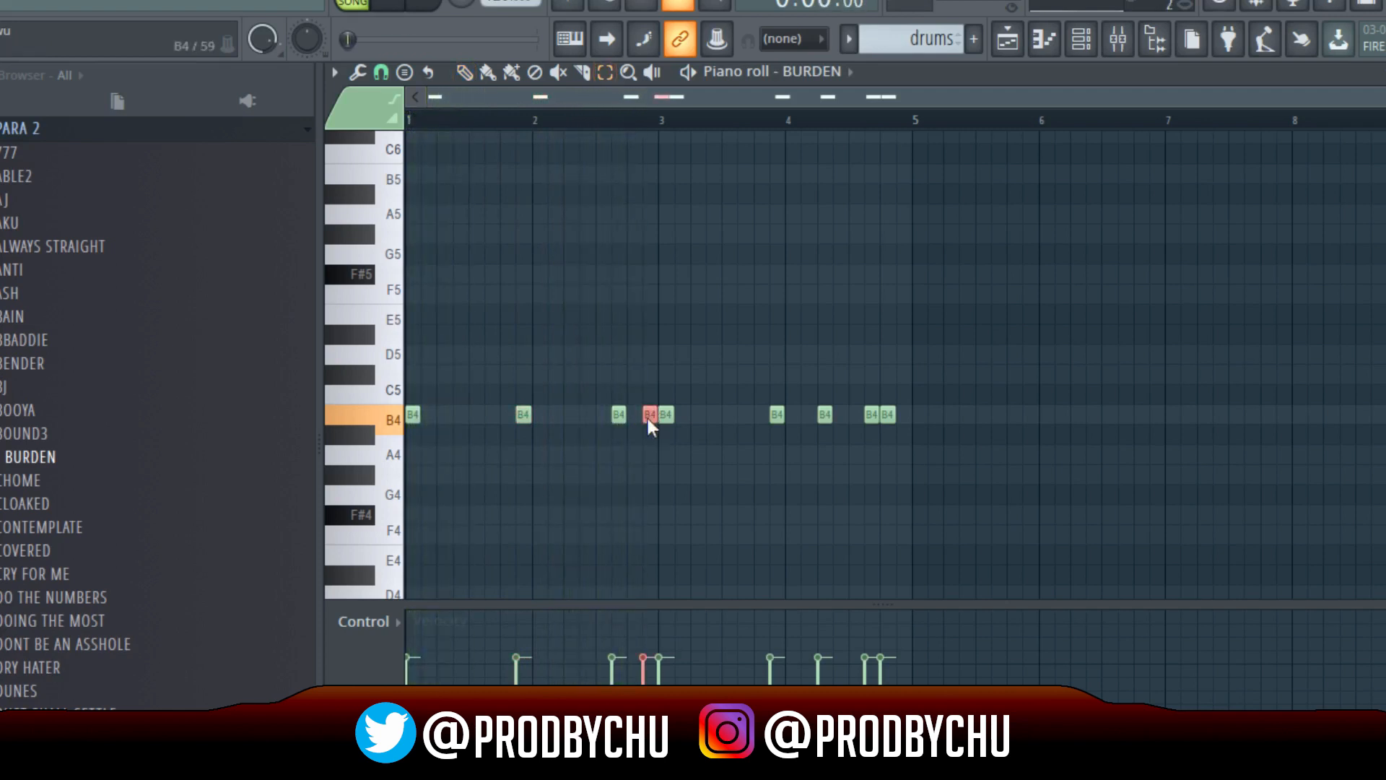
pyautogui.hotkey('ctrl', 'Up')
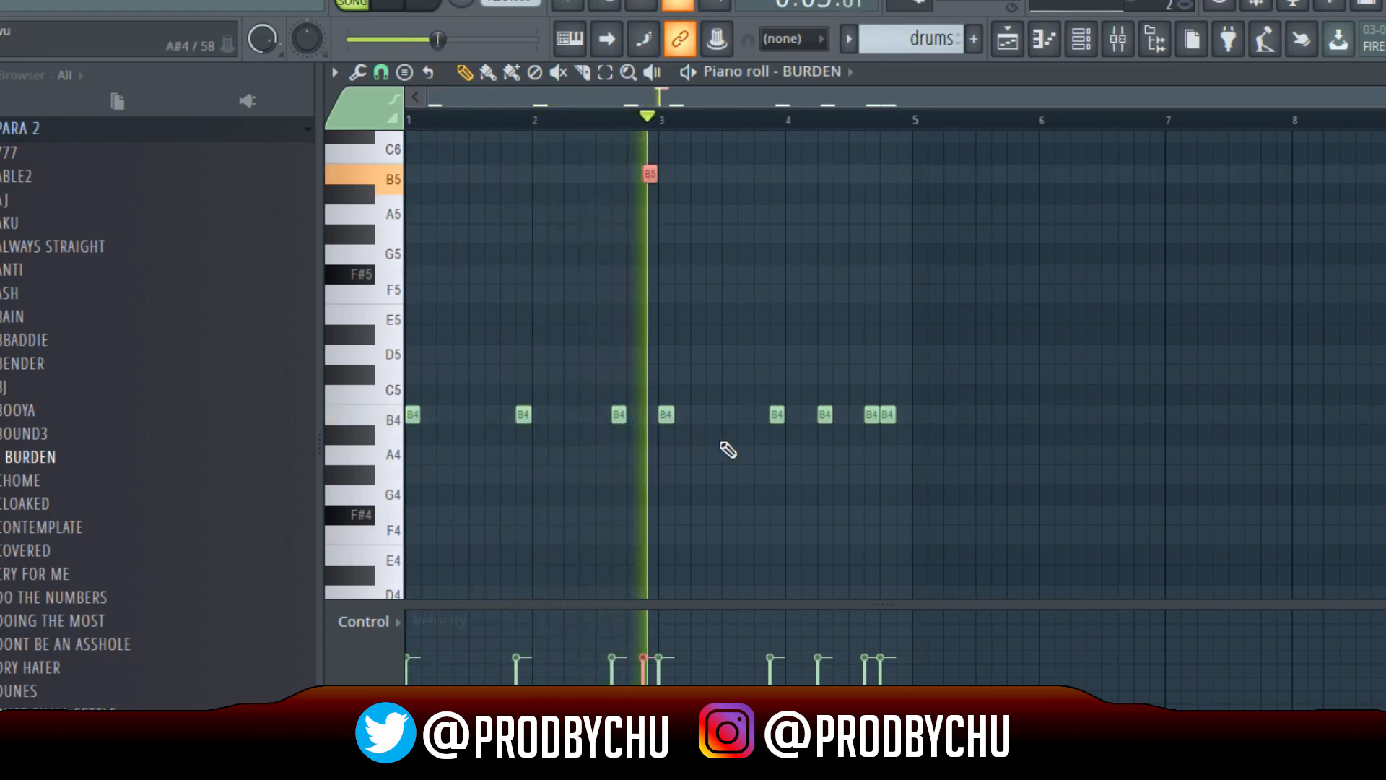
# Raise the B4 note just before bar 4 by one octave to B5
pyautogui.click(778, 418)
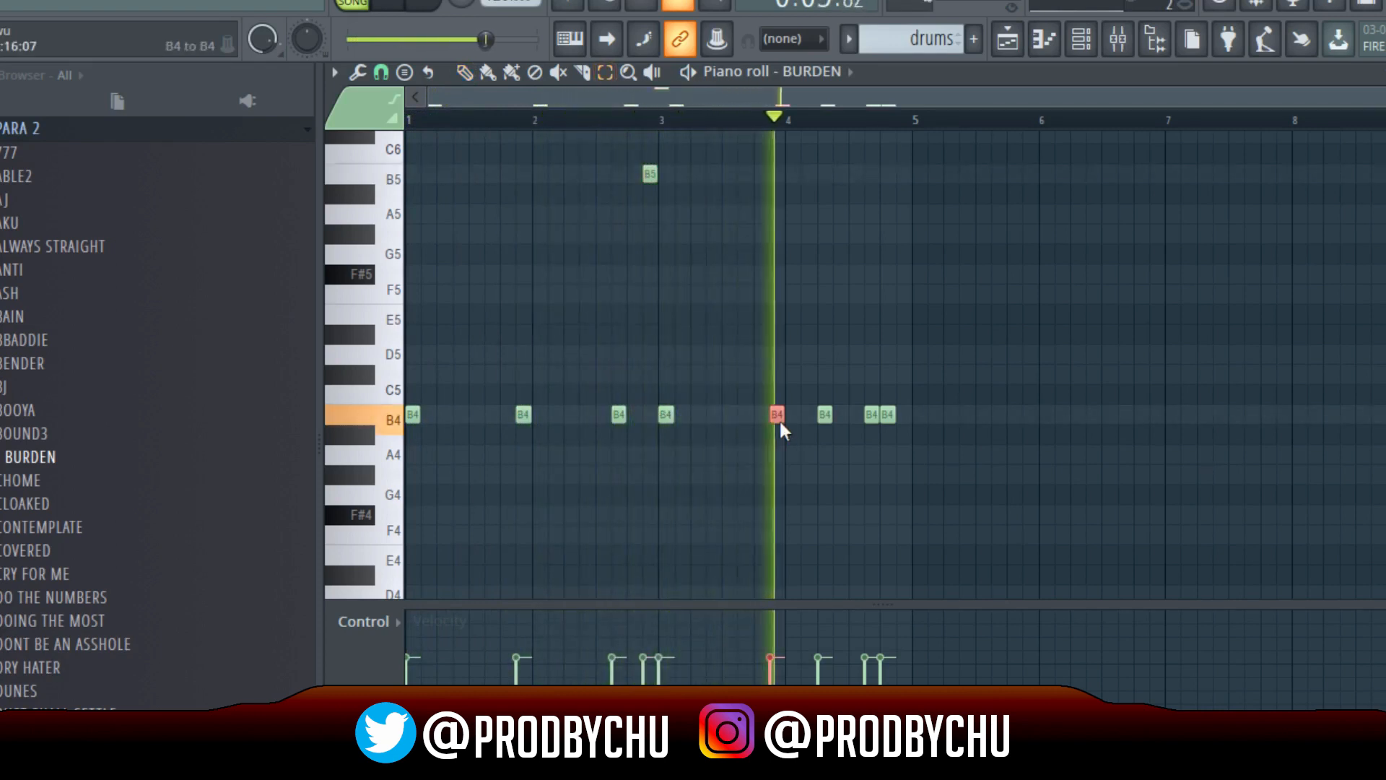
pyautogui.press('space')
pyautogui.press('space')
pyautogui.hotkey('ctrl', 'Up')
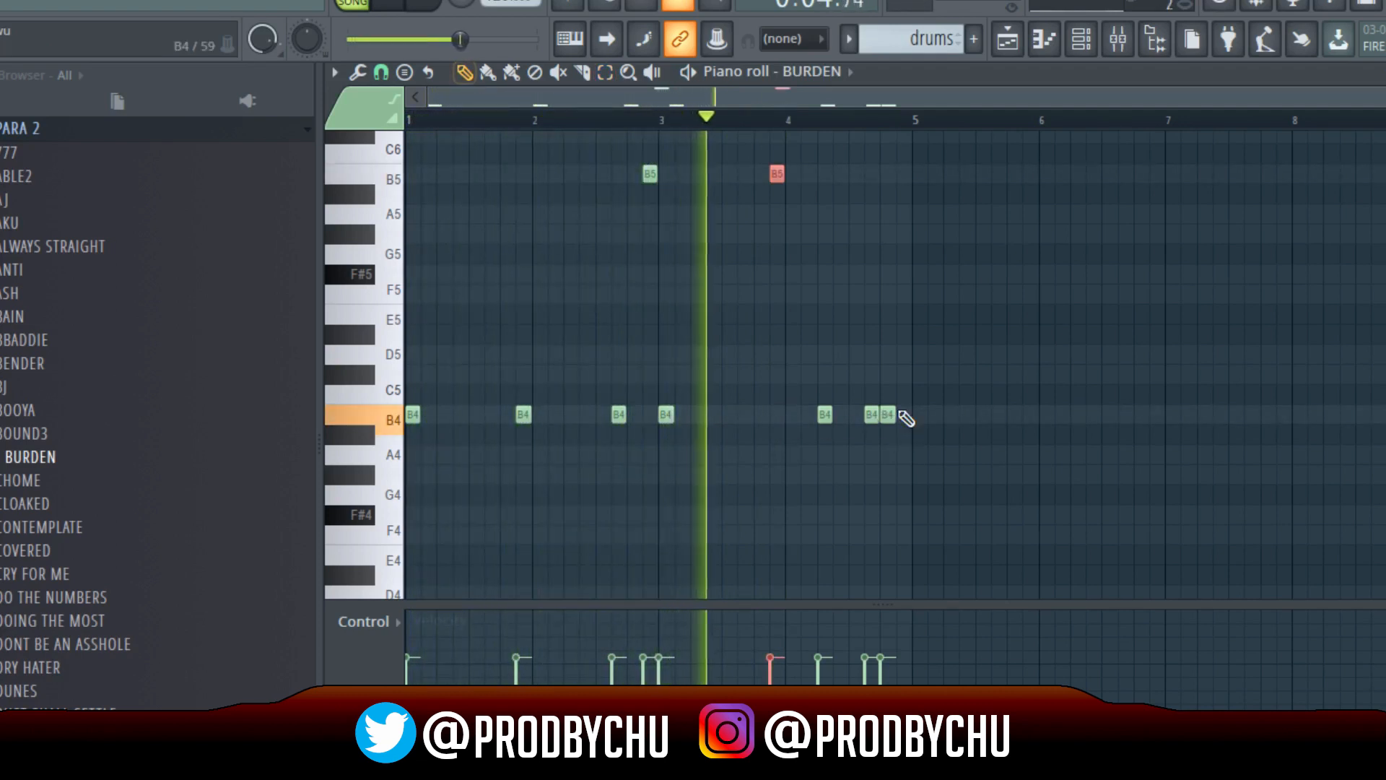
# Add a B4 note at the very end of bar 4 and raise it two octaves
pyautogui.click(898, 411)
pyautogui.moveTo(904, 375); pyautogui.dragTo(898, 416)
pyautogui.keyDown('ctrl'); pyautogui.click(906, 419); pyautogui.keyUp('ctrl')
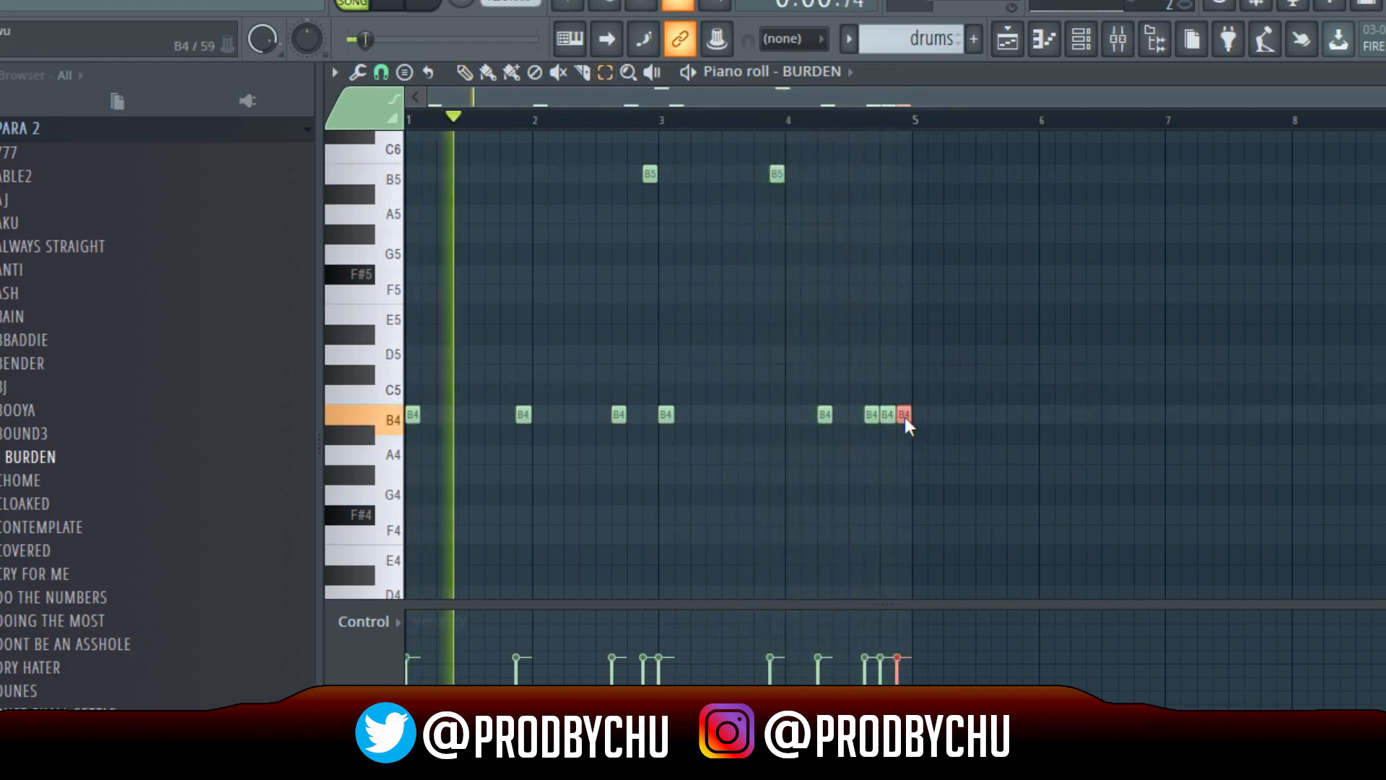
pyautogui.hotkey('ctrl', 'Up')
pyautogui.hotkey('ctrl', 'Up')
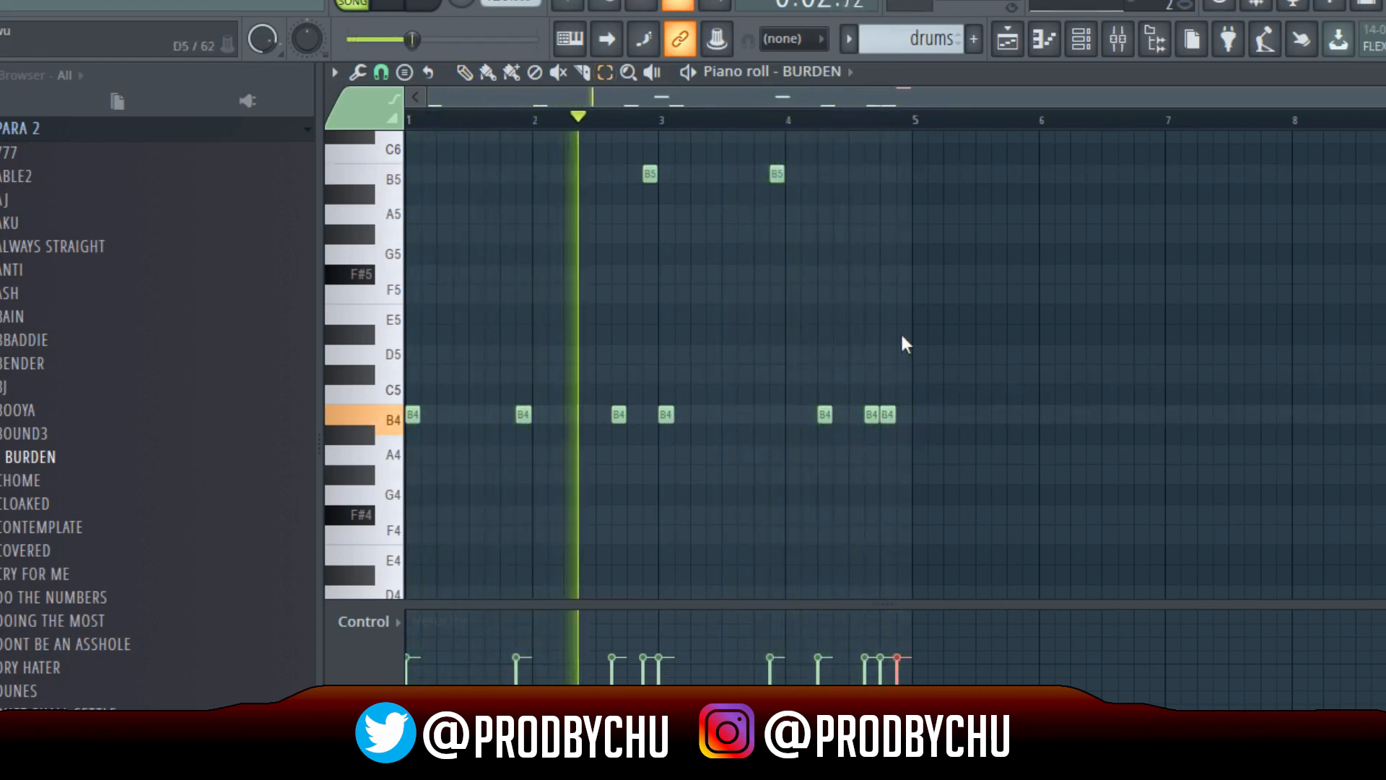
pyautogui.scroll(1, 792, 124)
pyautogui.scroll(-2, 791, 129)
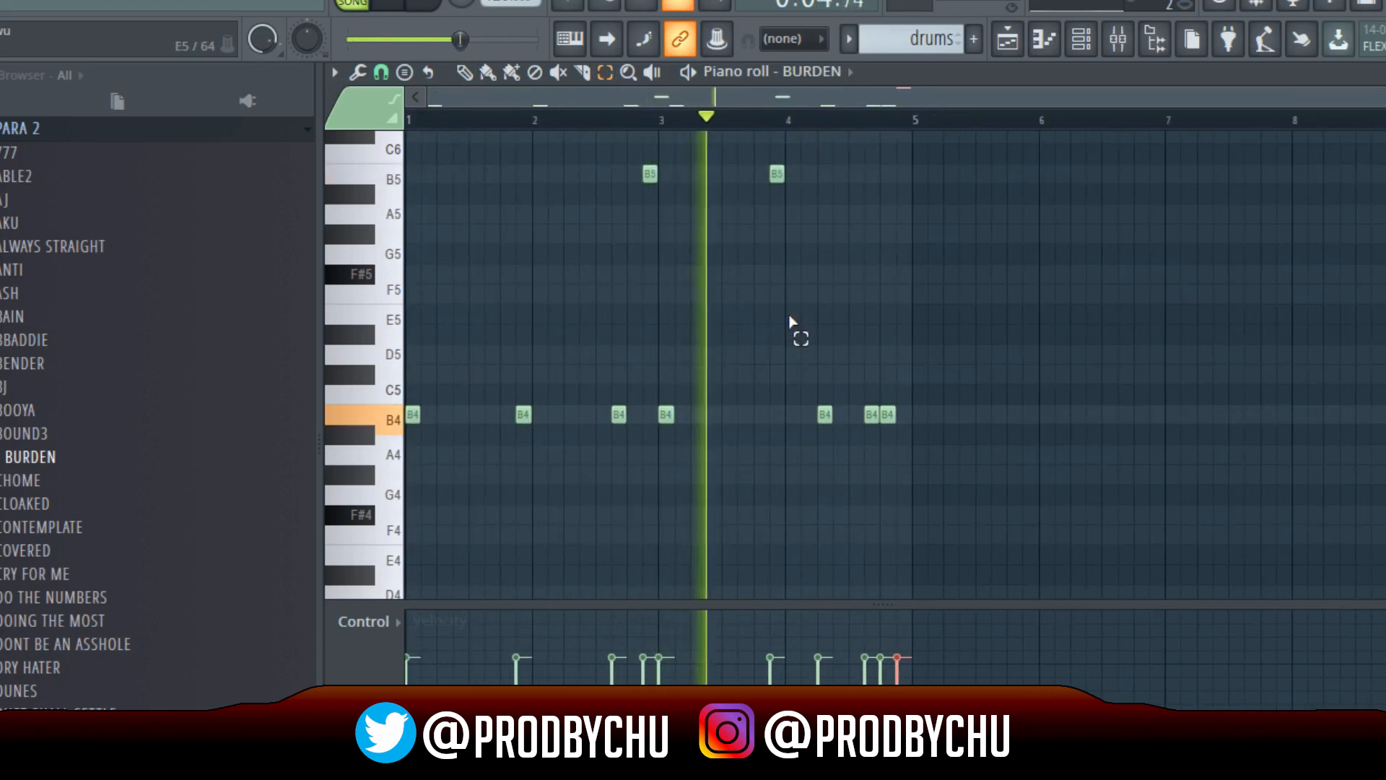
# Add a B4 note at 3:09:00 in bar 3 and a B5 note at the same start set as a slide note
pyautogui.scroll(4, 791, 320)
pyautogui.scroll(-5, 791, 321)
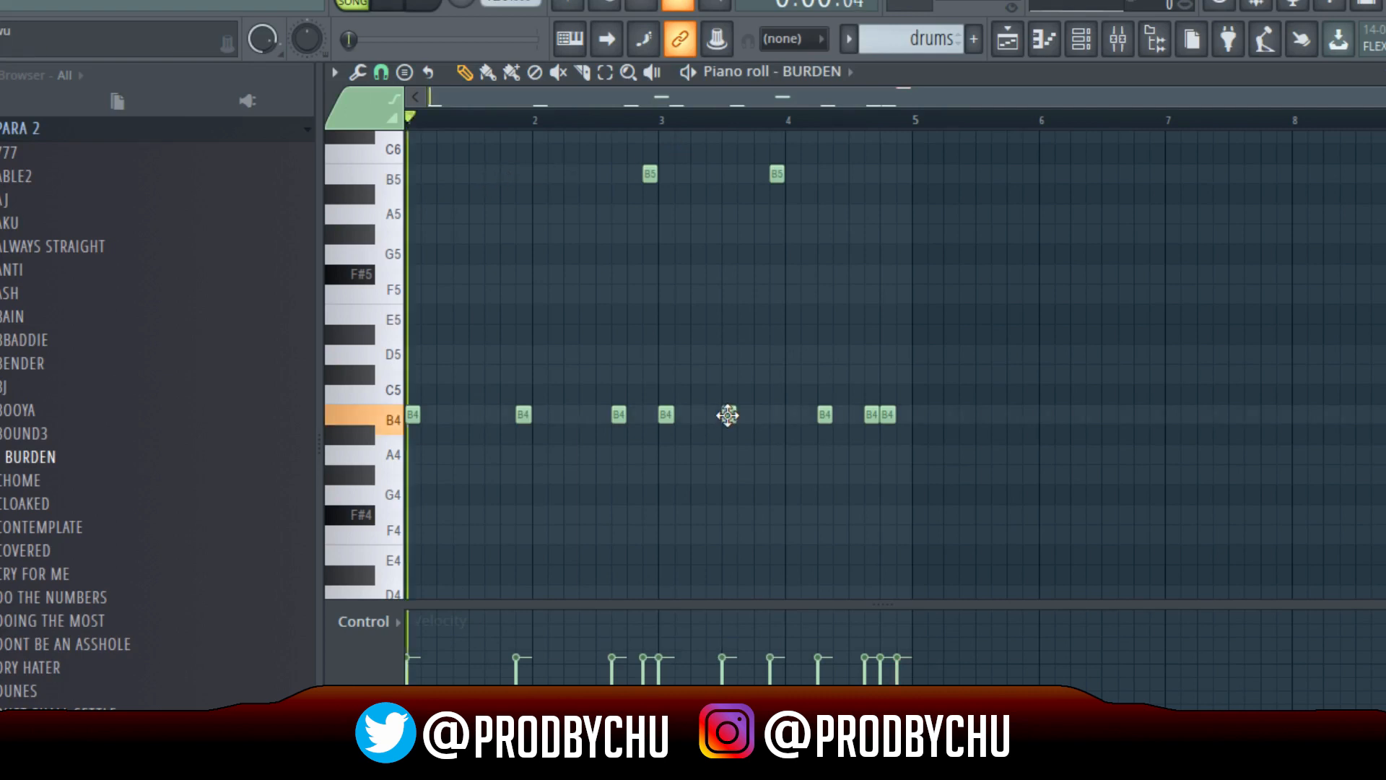
pyautogui.press('space')
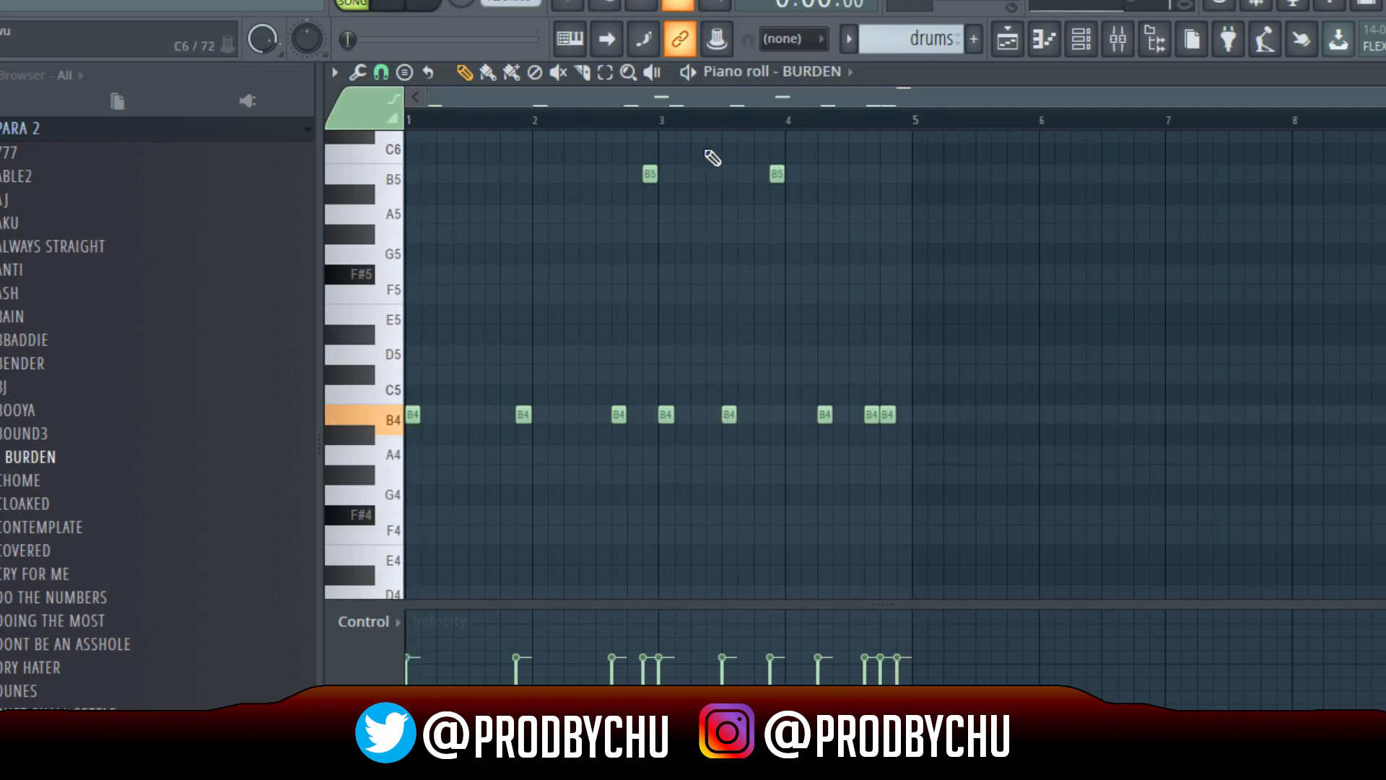
pyautogui.doubleClick(728, 172)
pyautogui.press('space')
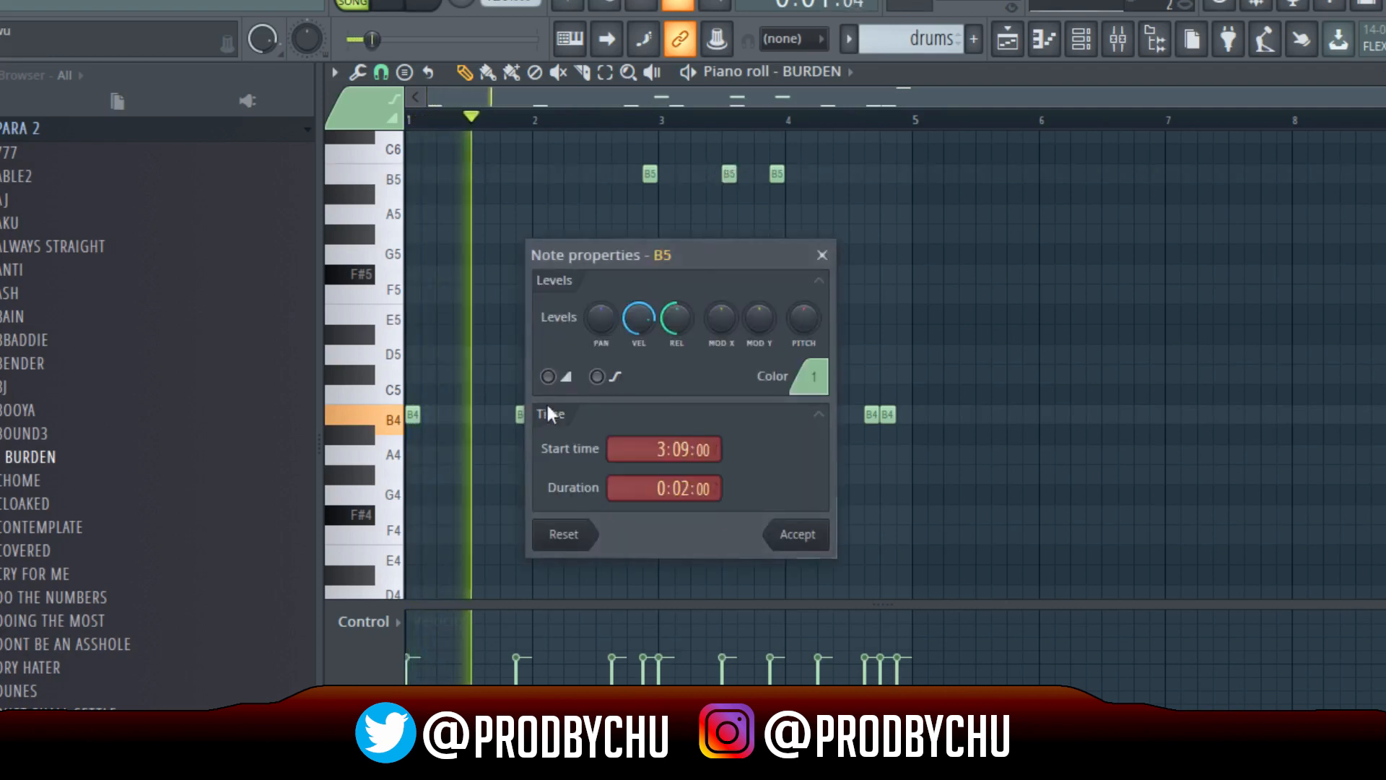
pyautogui.click(550, 376)
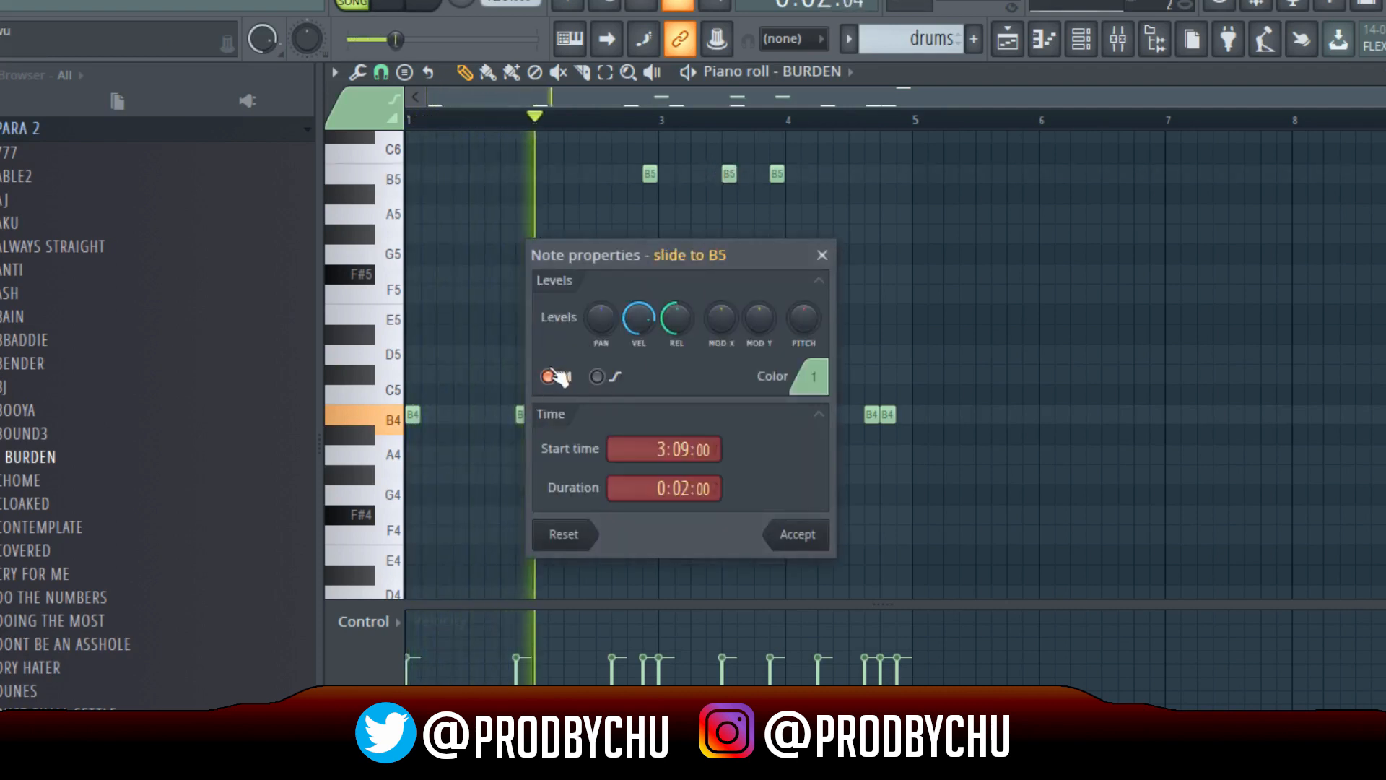
pyautogui.click(797, 534)
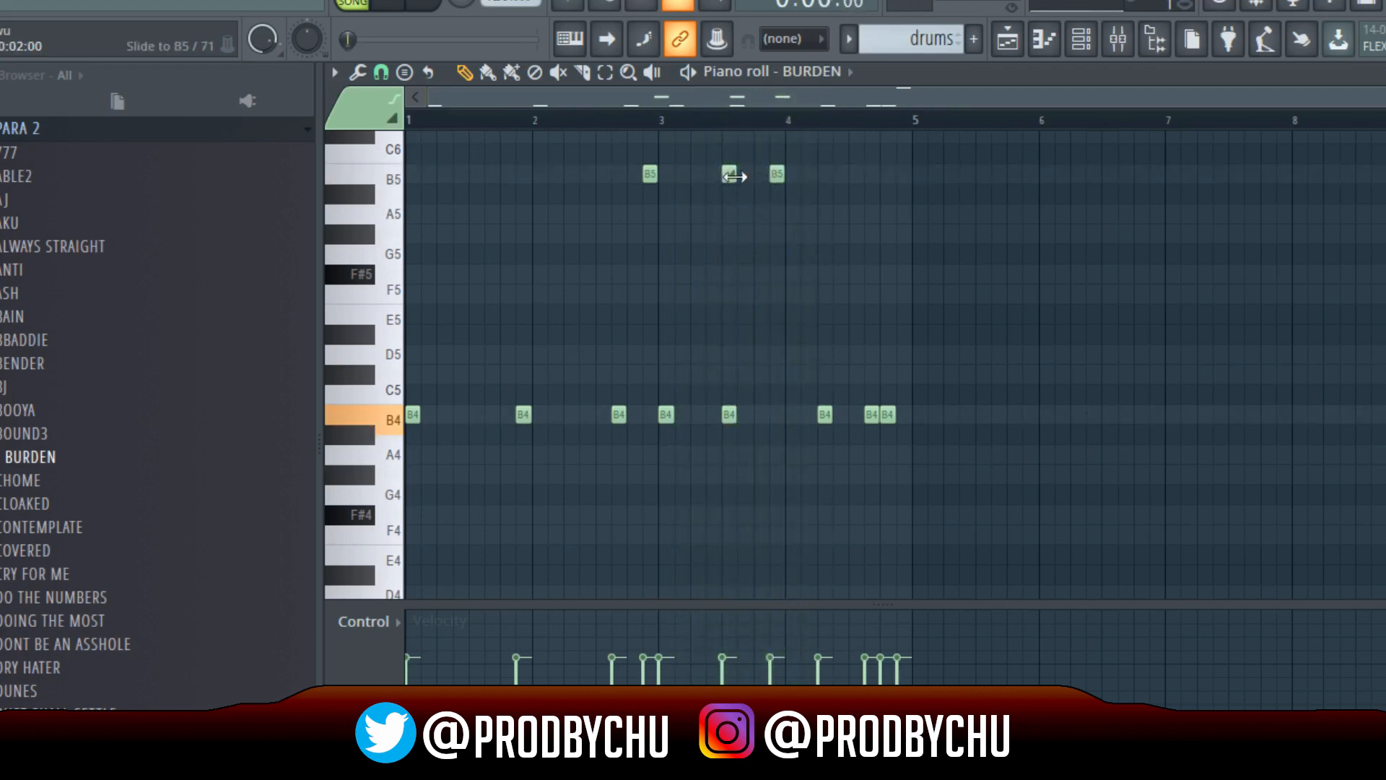
# Add a B4 note at 3:13:00, lower it one octave to B3, and play the pattern back
pyautogui.keyDown('ctrl'); pyautogui.scroll(4, 751, 134); pyautogui.keyUp('ctrl')
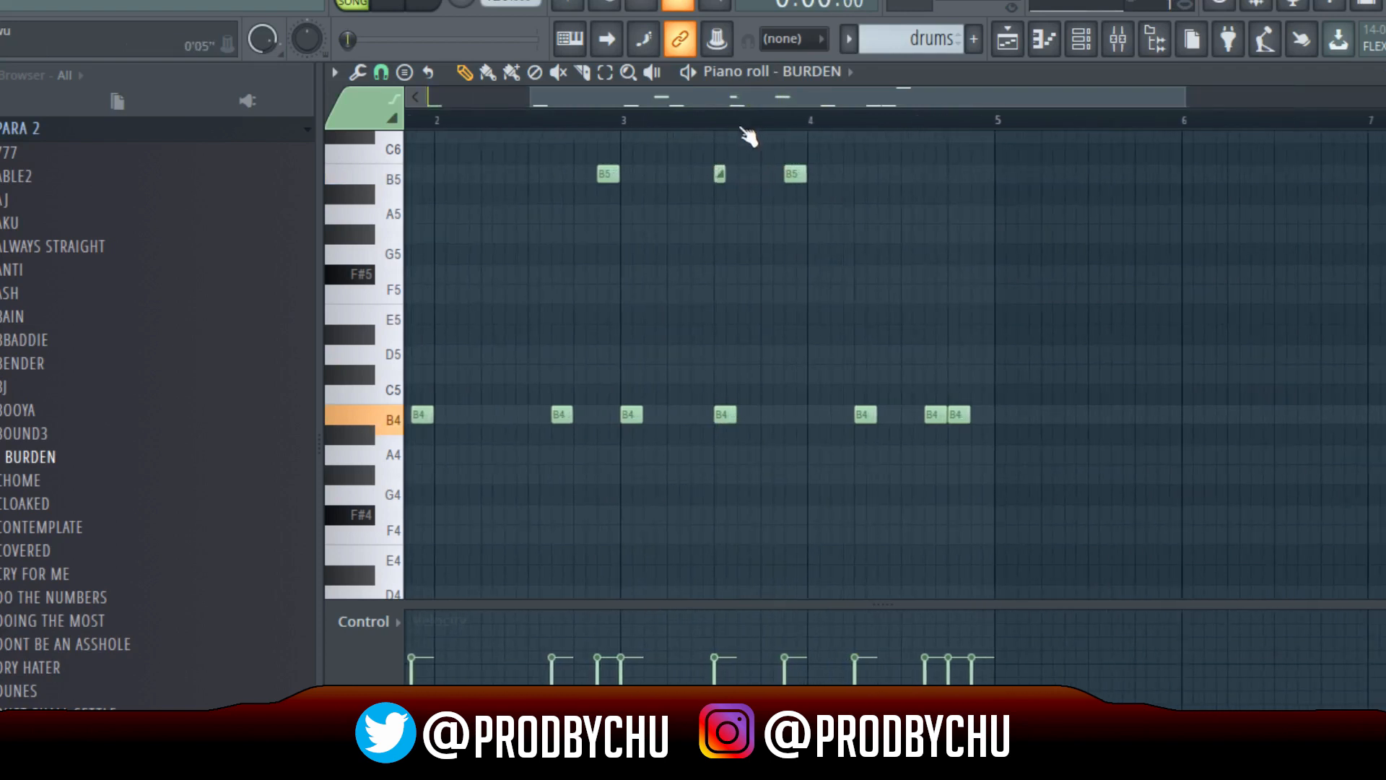
pyautogui.click(772, 413)
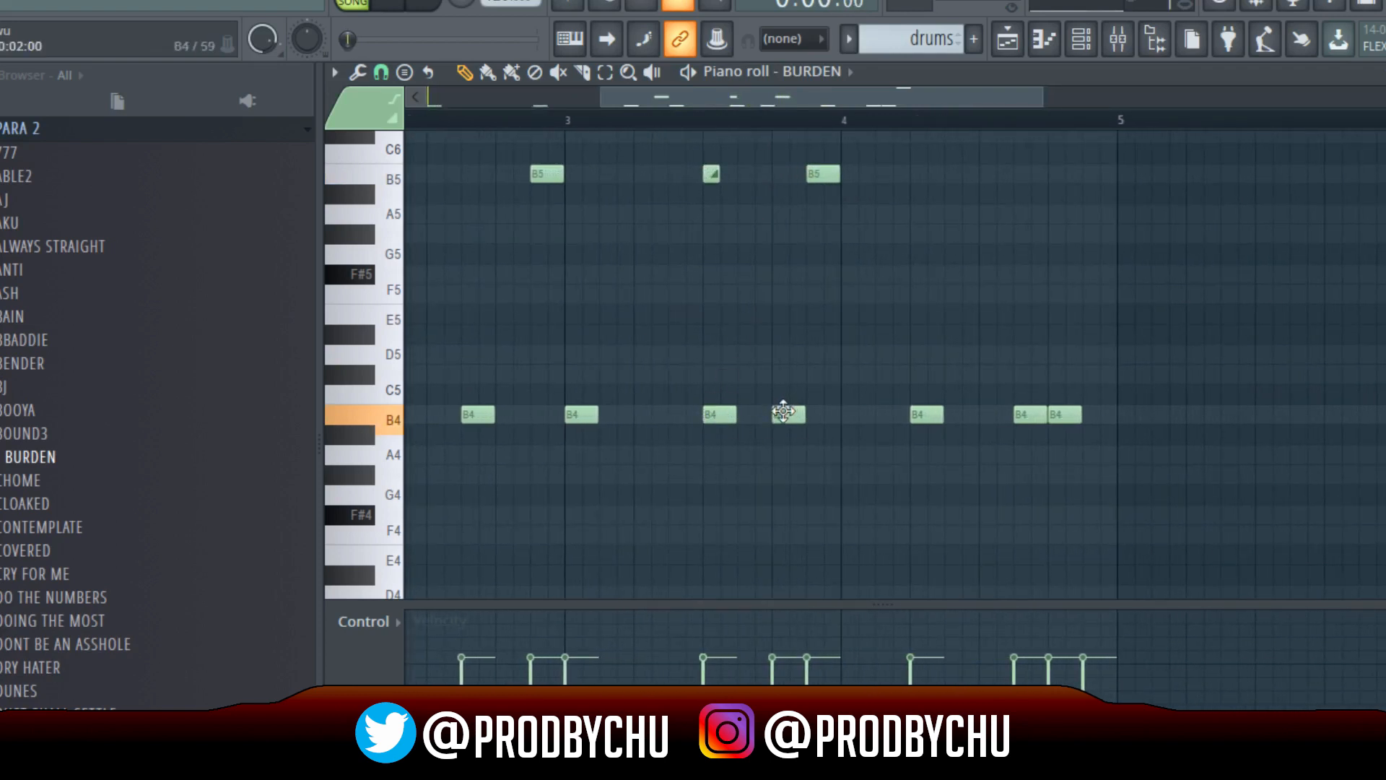
pyautogui.click(783, 419)
pyautogui.rightClick(783, 417)
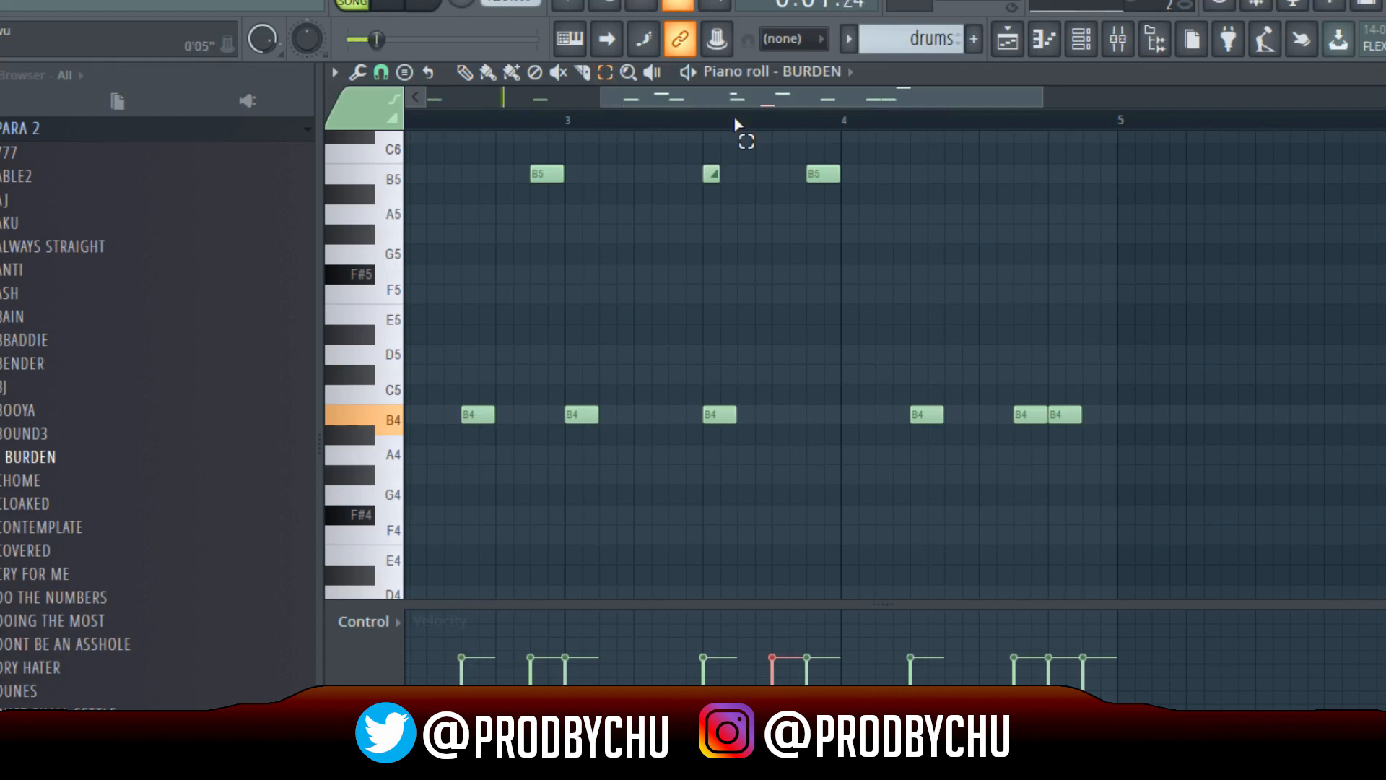
pyautogui.scroll(-4, 737, 122)
pyautogui.scroll(3, 744, 196)
pyautogui.scroll(-4, 762, 332)
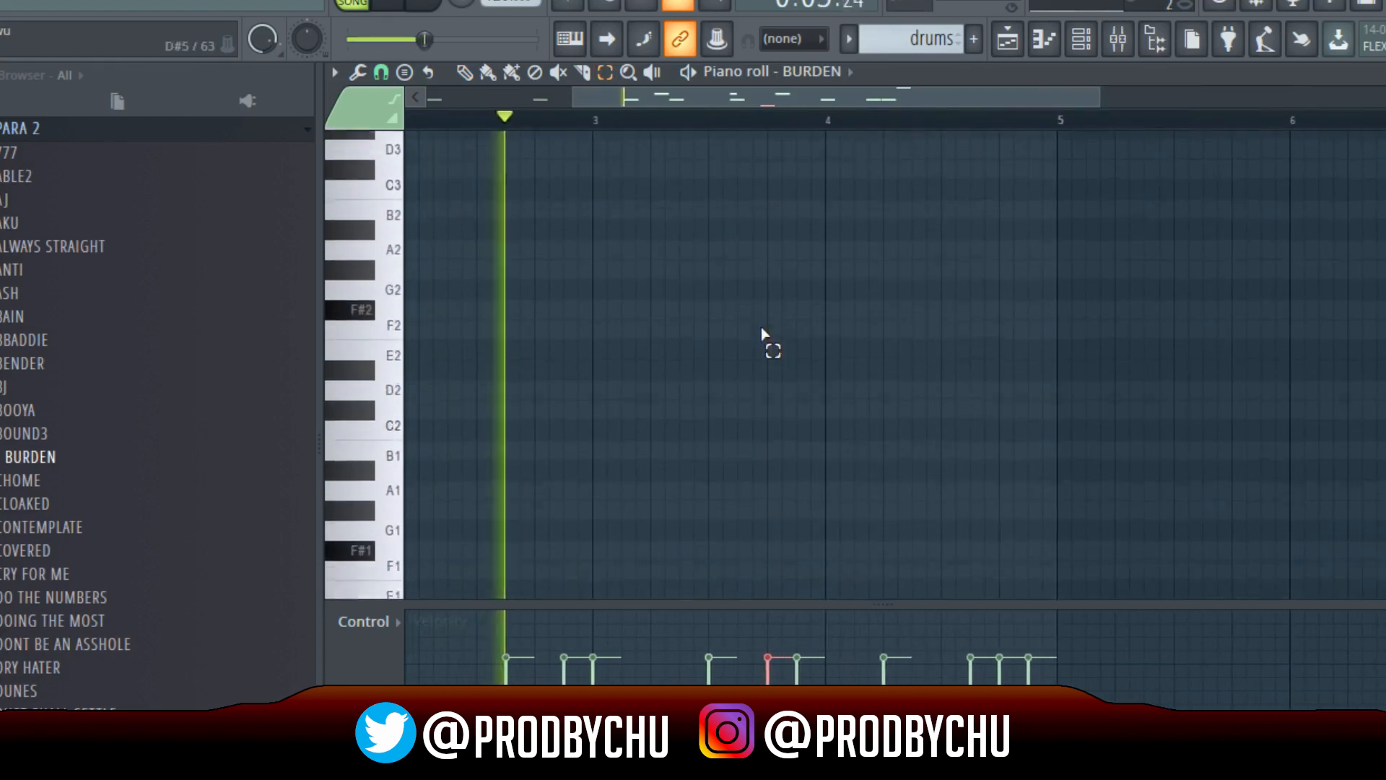
pyautogui.scroll(8, 762, 332)
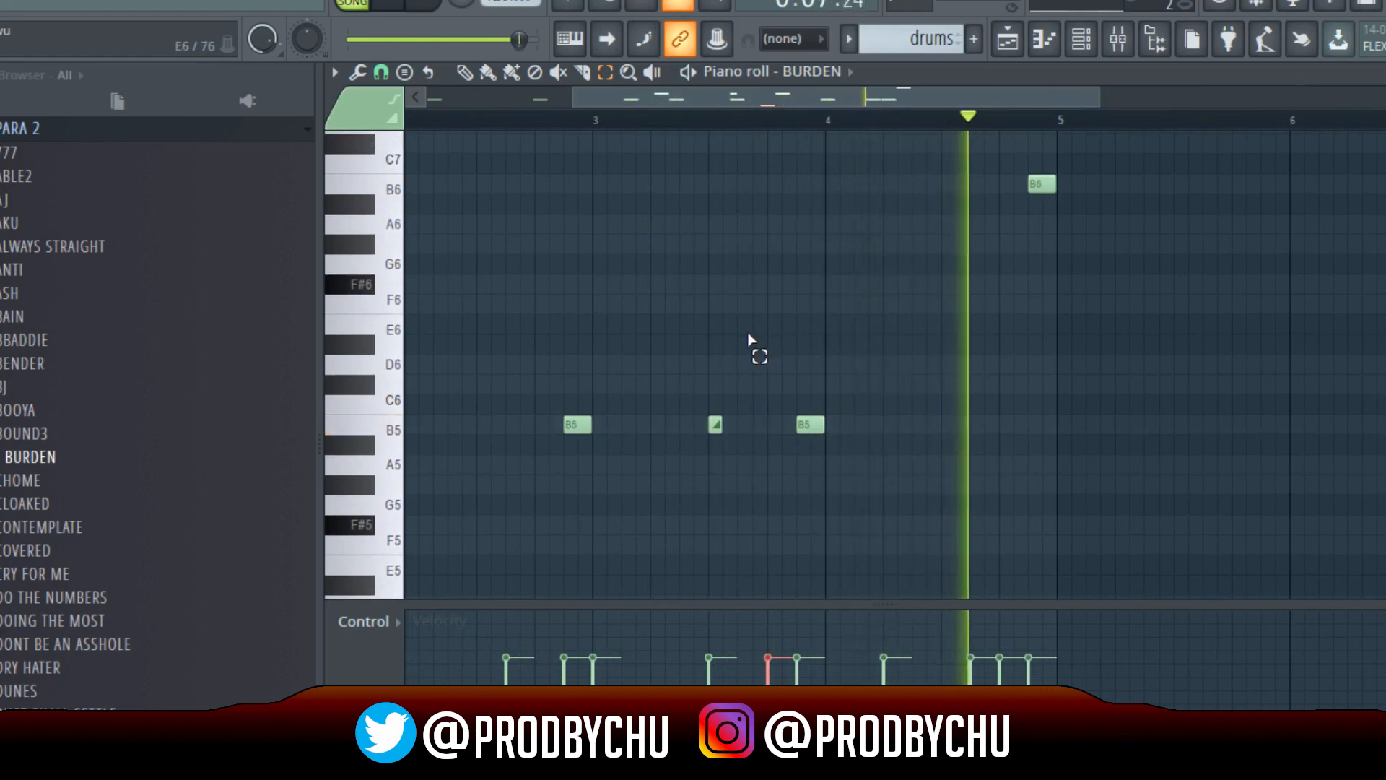
pyautogui.press('space')
pyautogui.scroll(-4, 714, 355)
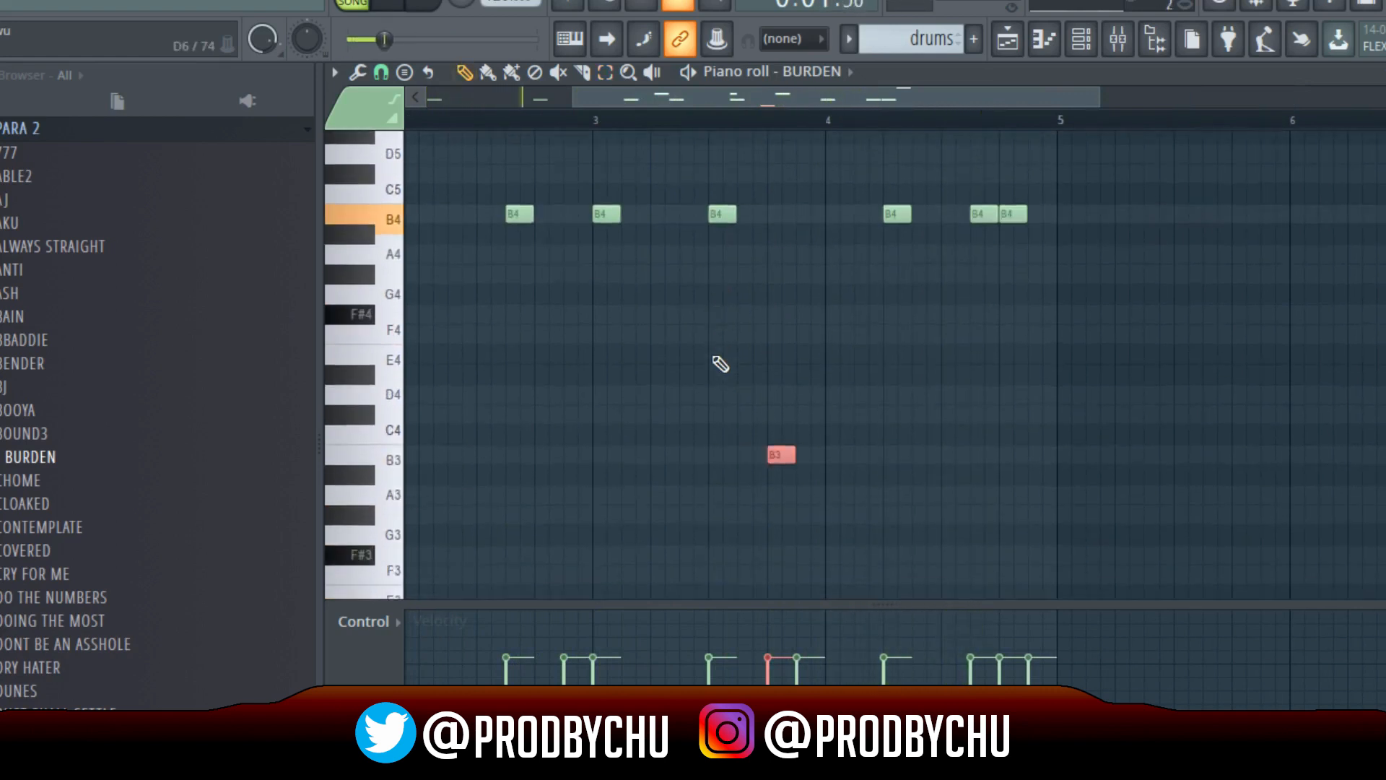
# Add a B4 note directly after the mid-bar-3 B4 note, with a short slide note at B6 starting together with it
pyautogui.scroll(2, 715, 346)
pyautogui.moveTo(730, 516); pyautogui.dragTo(734, 152)
pyautogui.hotkey('ctrl', 'b')
pyautogui.press('Delete')
pyautogui.press('p')
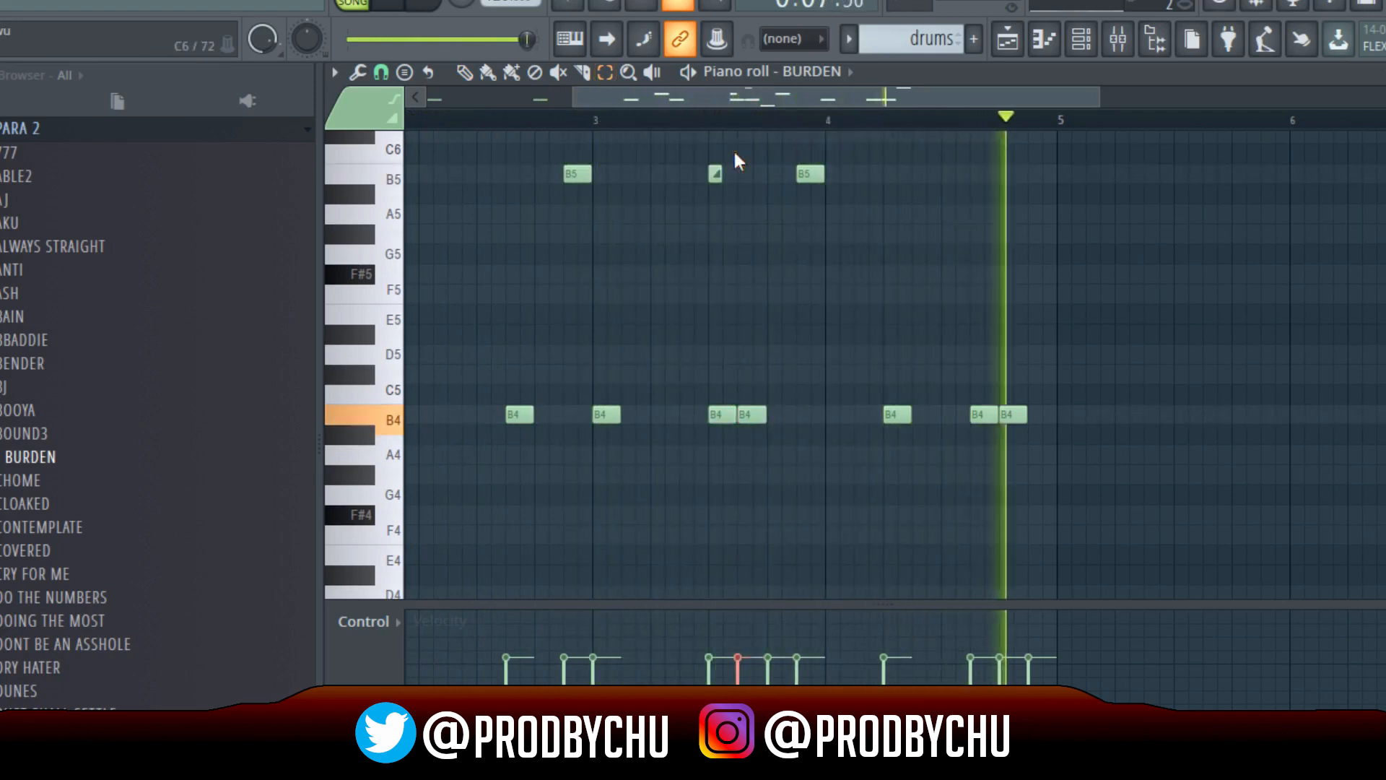
pyautogui.press('space')
pyautogui.scroll(5, 743, 300)
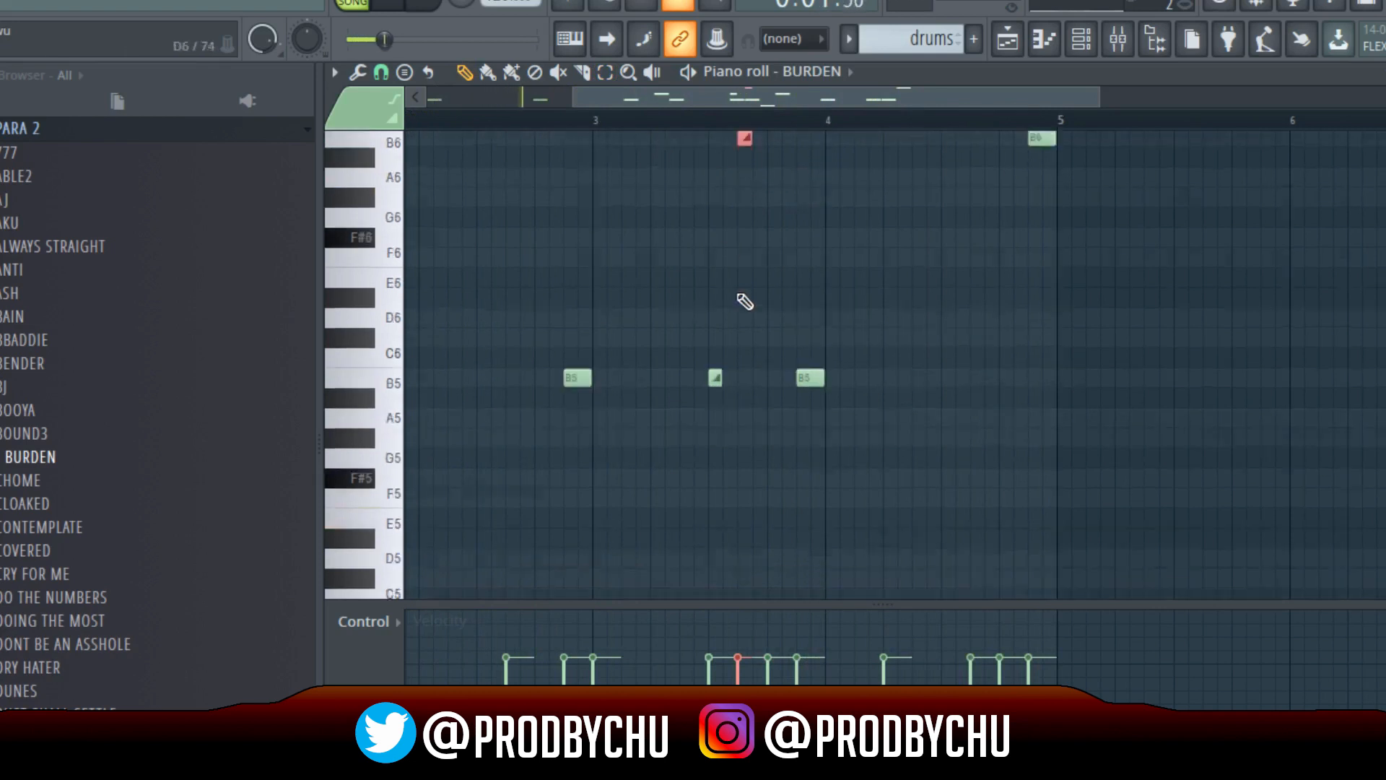
# Turn the B3 note at 3:13:00 into a slide note
pyautogui.scroll(-4, 743, 301)
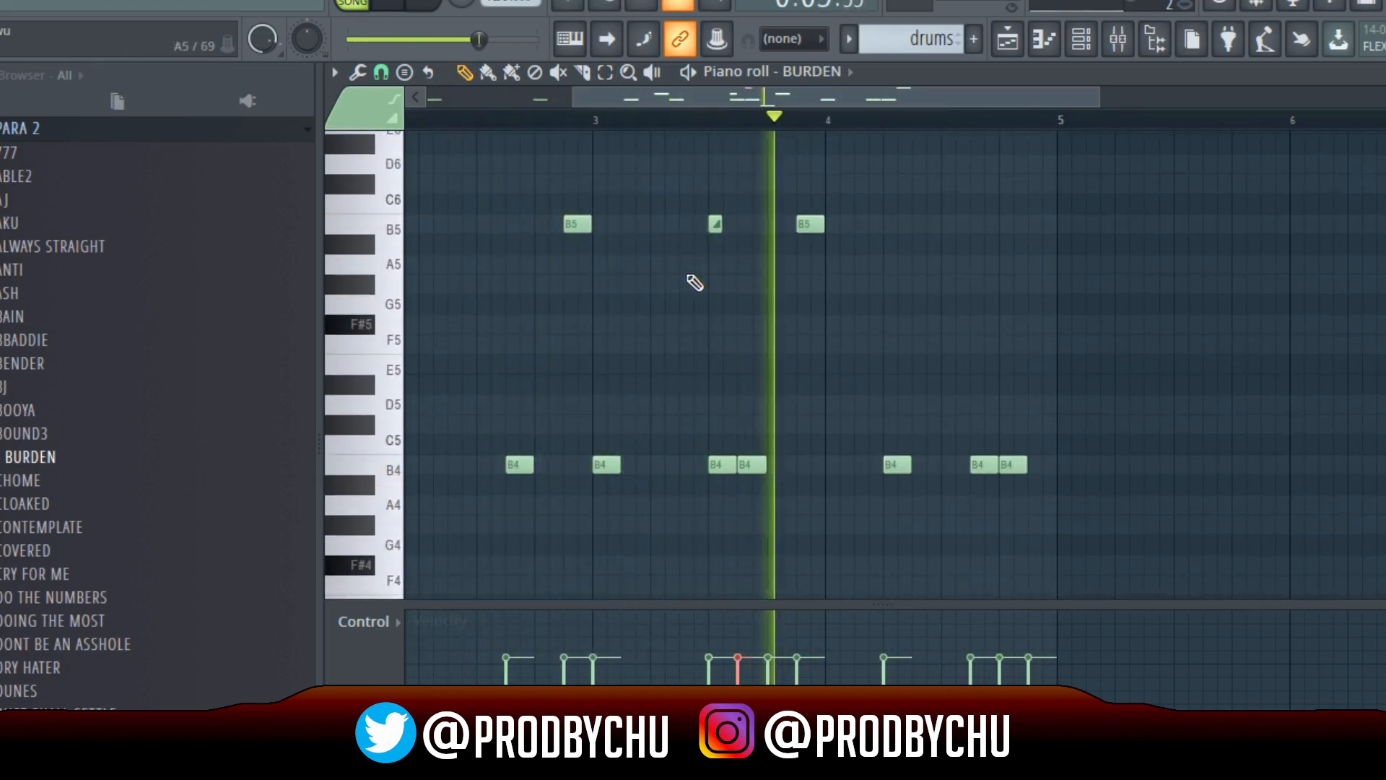
pyautogui.scroll(-5, 774, 274)
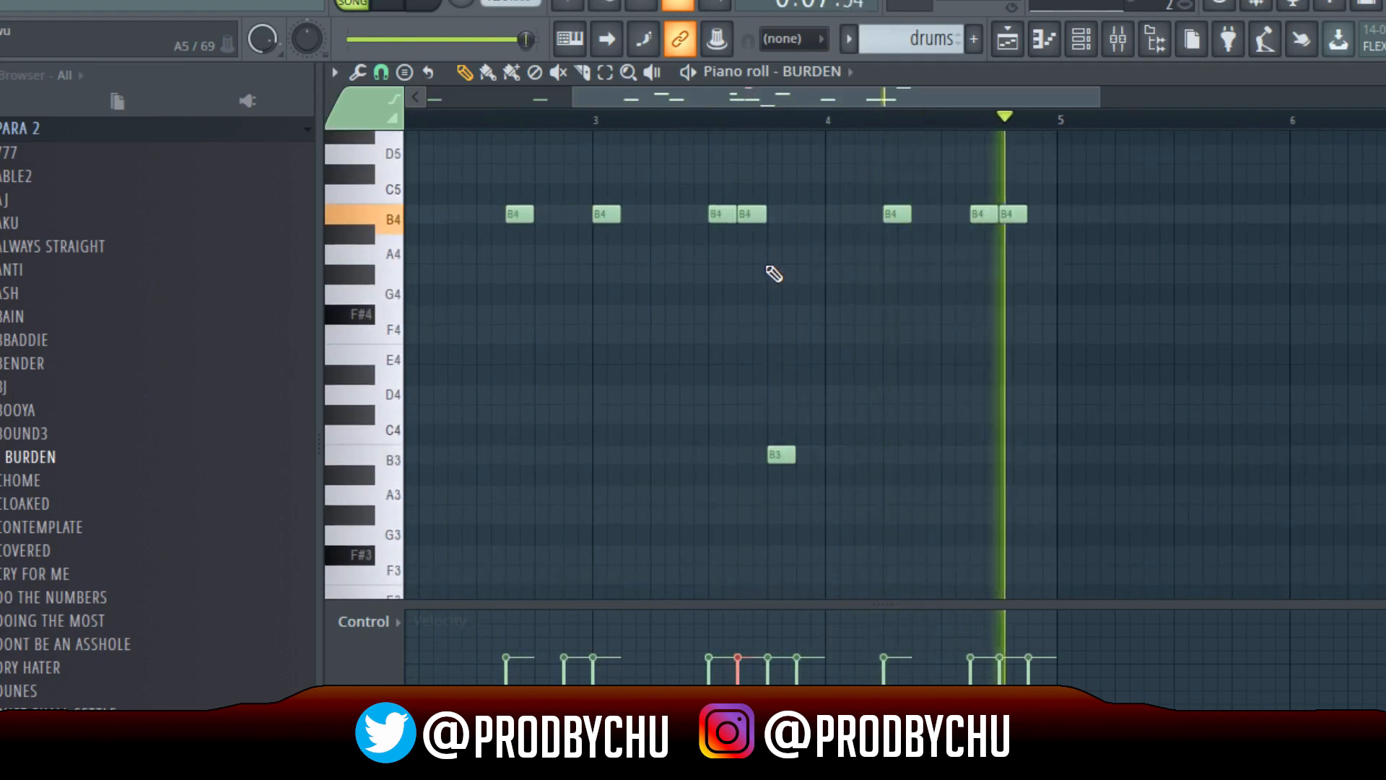
pyautogui.scroll(4, 774, 274)
pyautogui.press('space')
pyautogui.scroll(4, 800, 235)
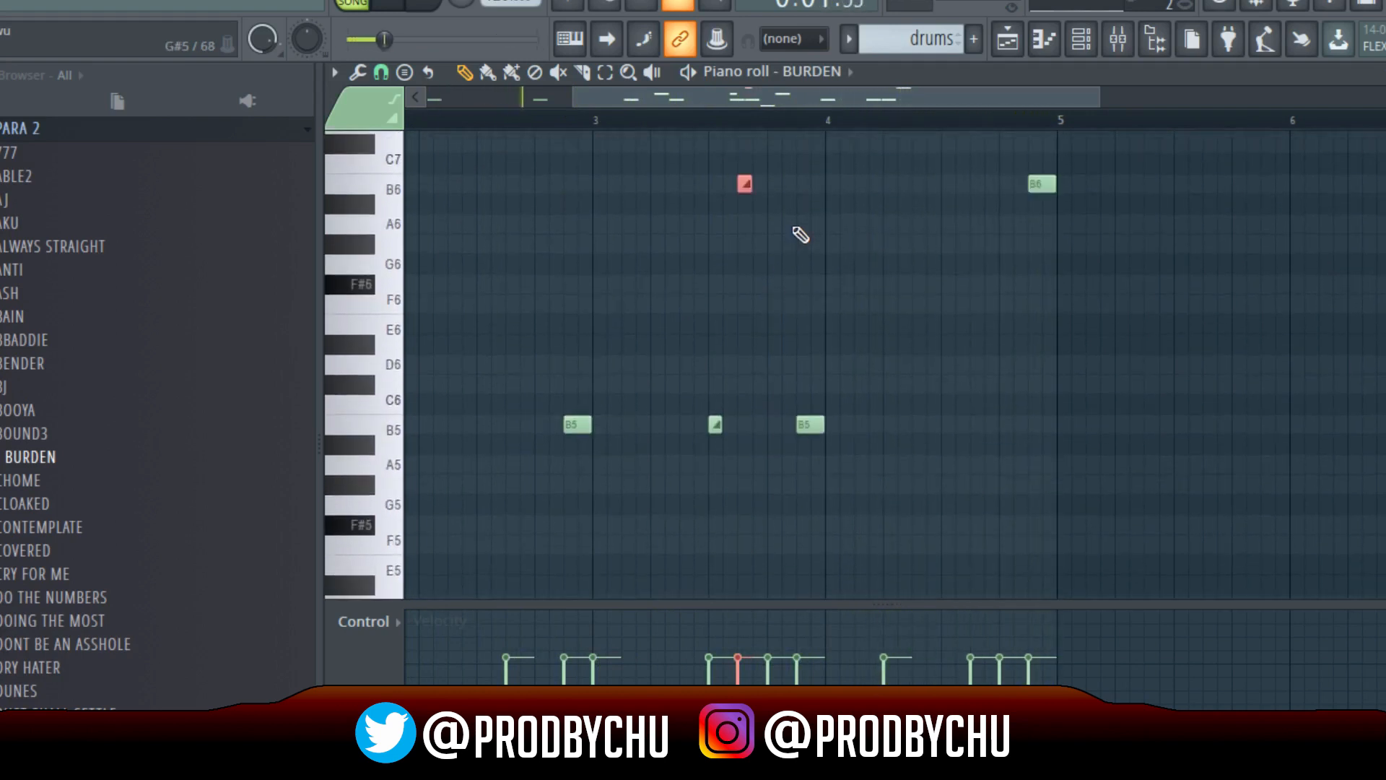
pyautogui.scroll(-8, 797, 241)
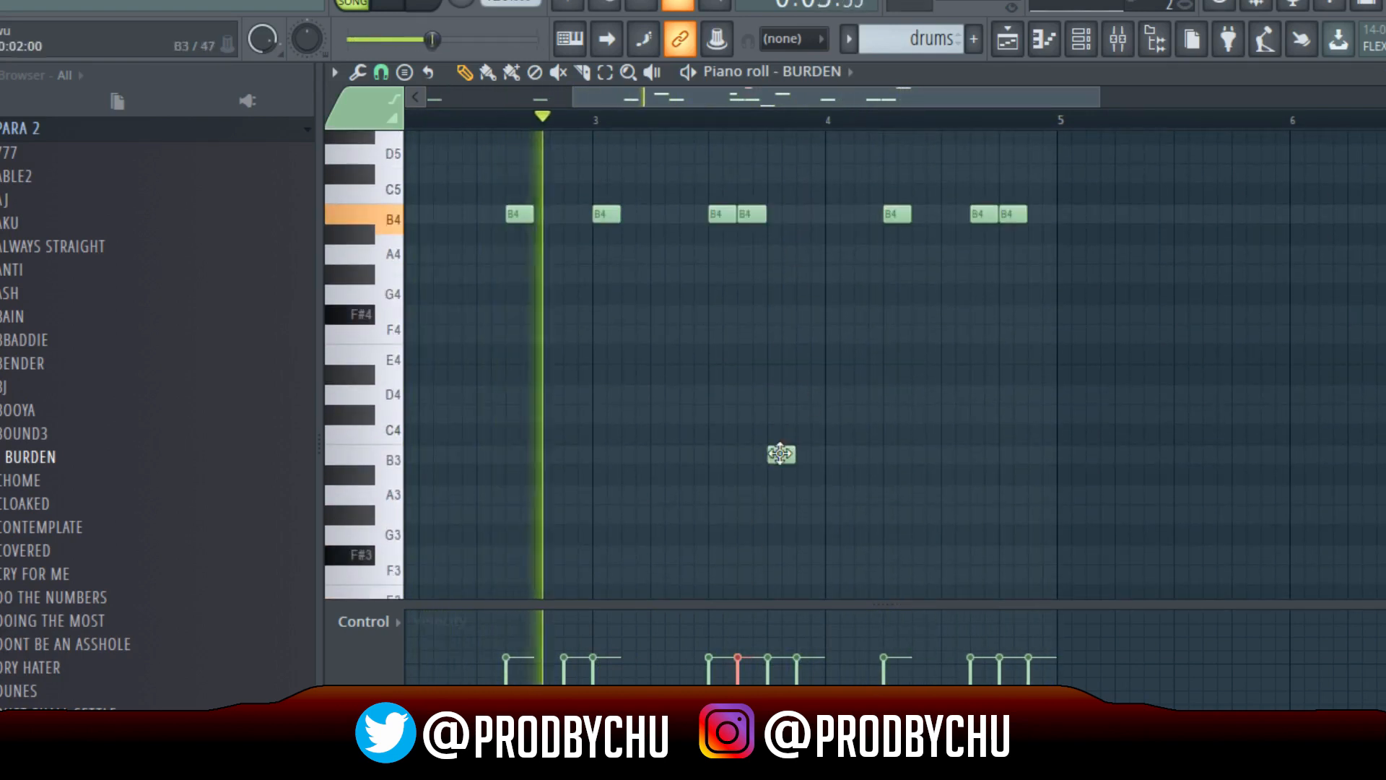
pyautogui.doubleClick(780, 454)
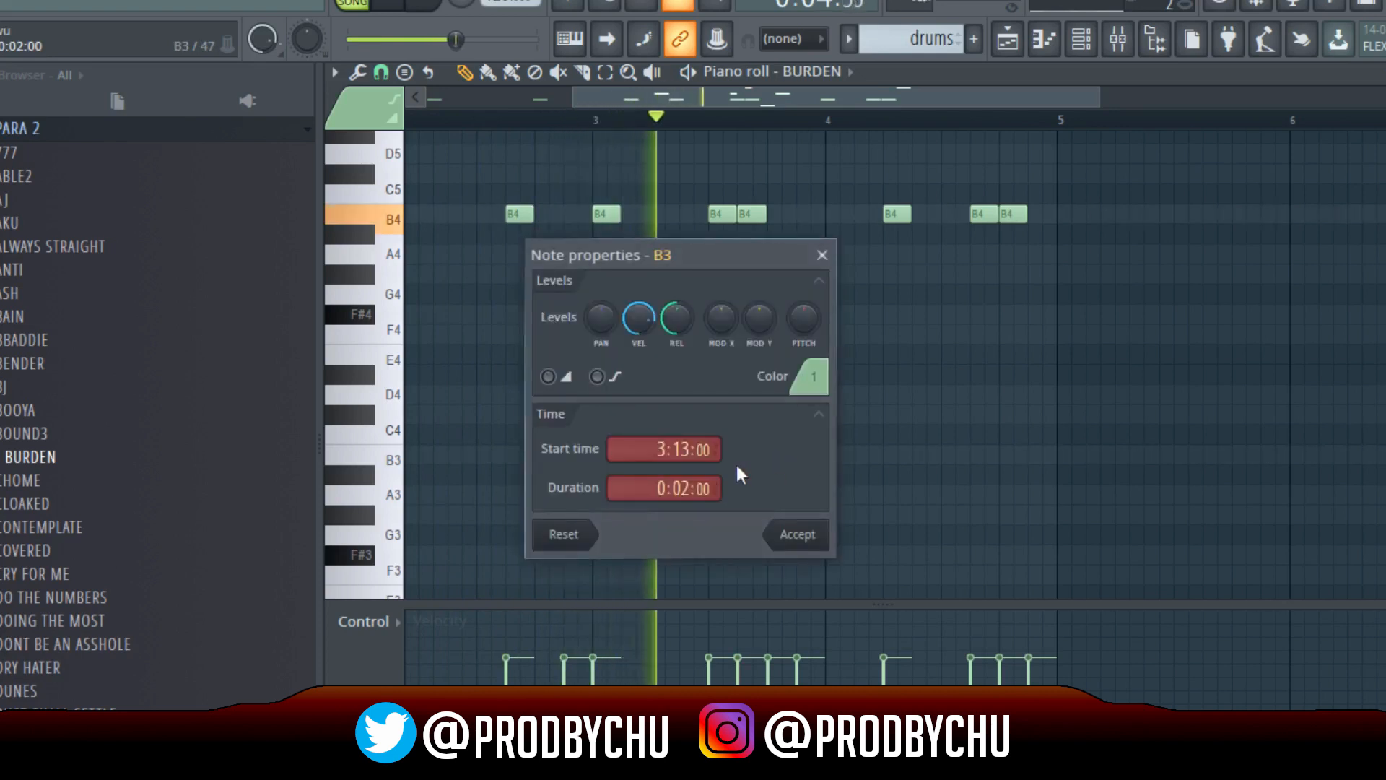
pyautogui.click(796, 538)
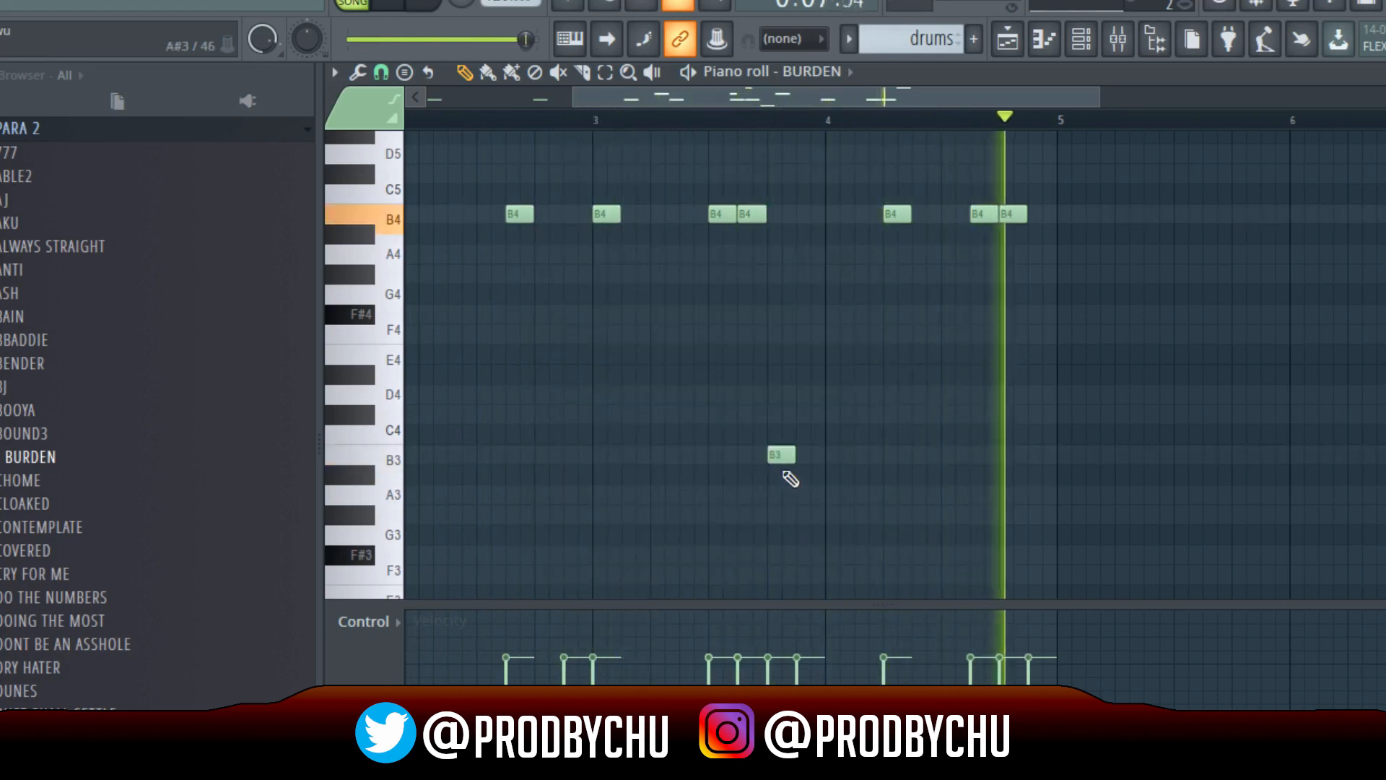
pyautogui.doubleClick(785, 460)
pyautogui.click(550, 377)
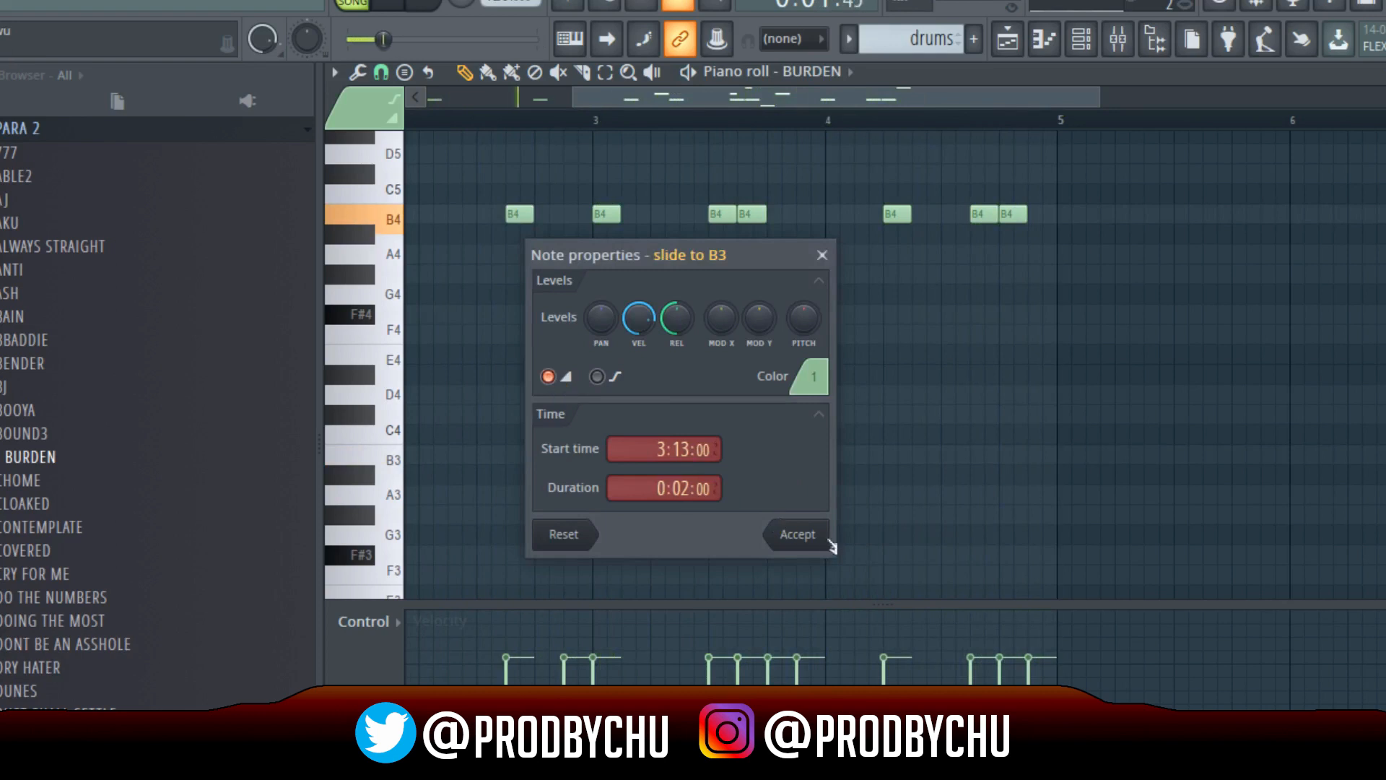
pyautogui.click(798, 534)
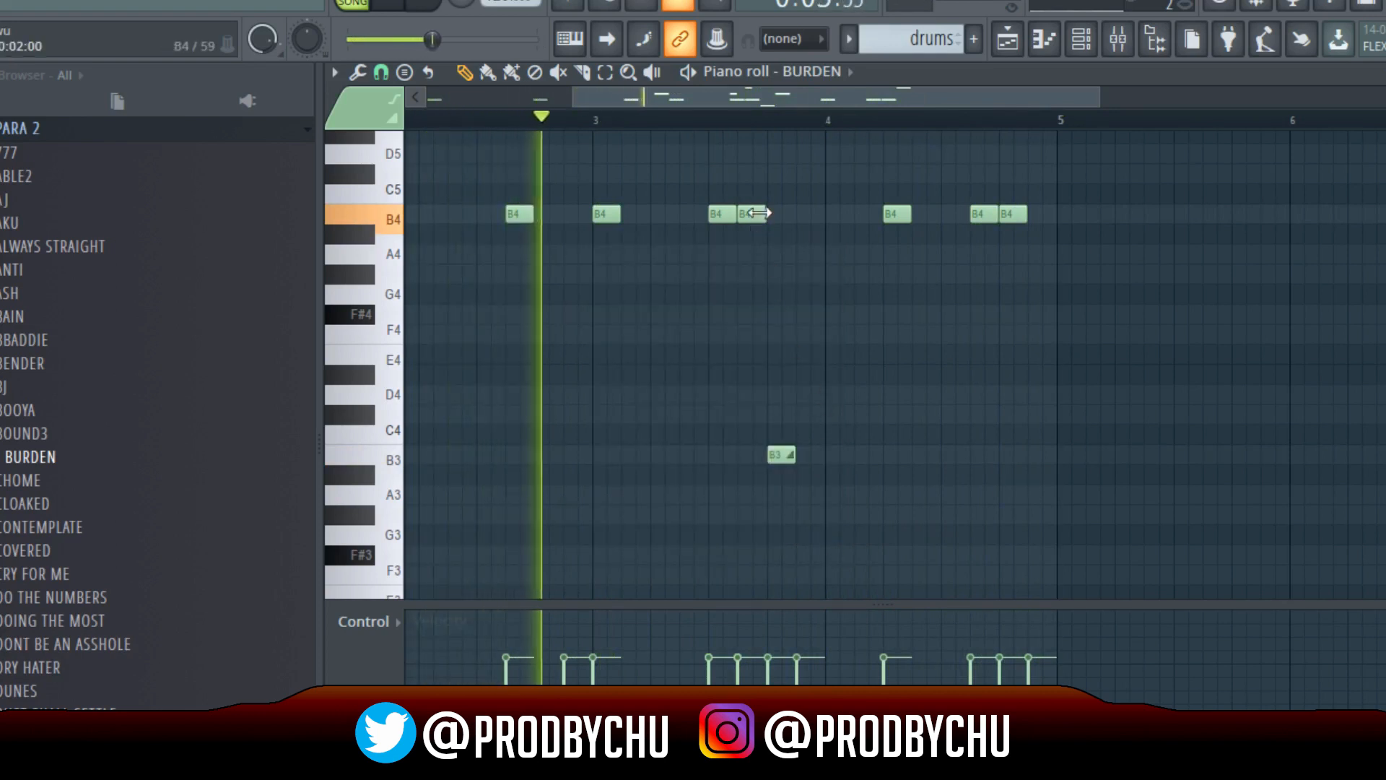
# Lengthen the B4 note before the B3 slide note so it lasts until that slide ends
pyautogui.moveTo(778, 221); pyautogui.dragTo(794, 220)
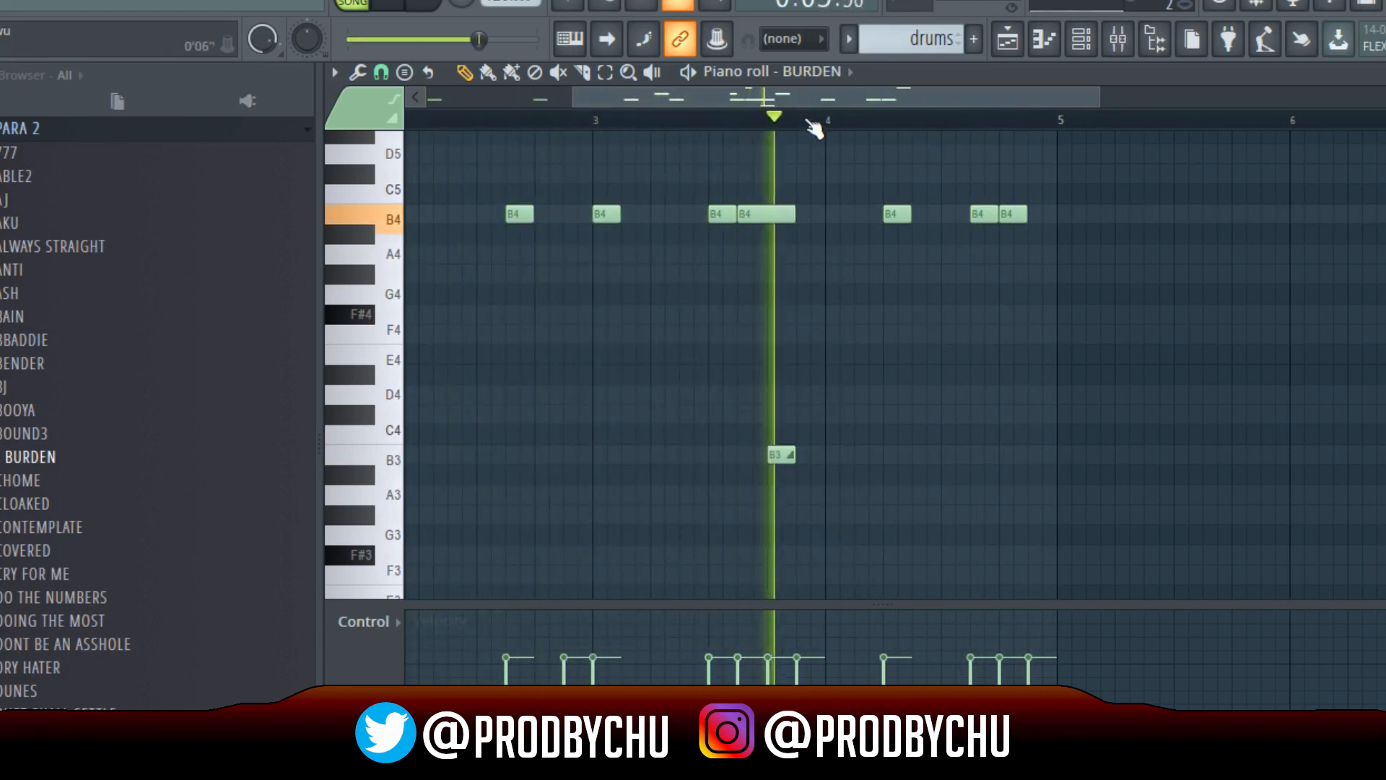
pyautogui.scroll(1, 813, 127)
pyautogui.scroll(-1, 814, 125)
pyautogui.scroll(6, 843, 257)
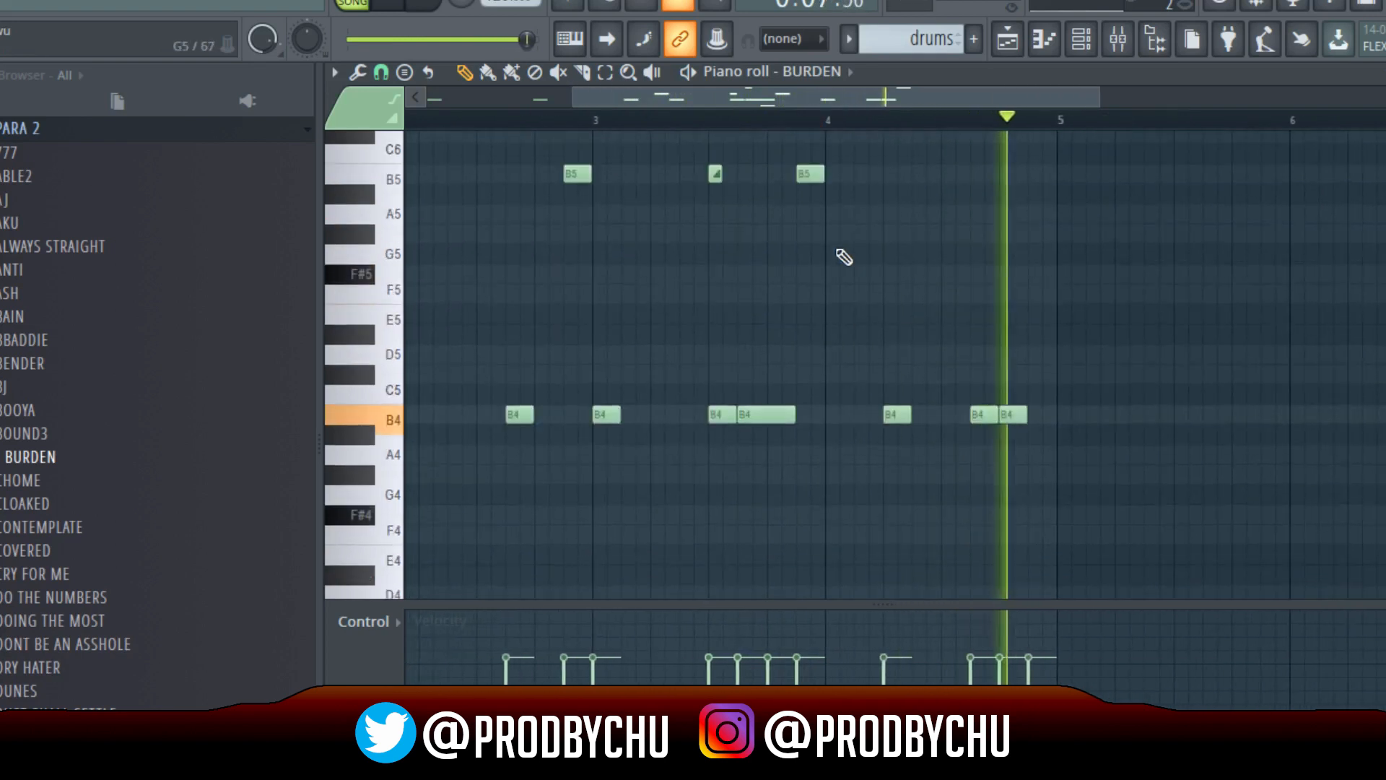
# Set the B5 note at 3:15:00 as a slide note and extend the long B4 note to the start of bar 4
pyautogui.scroll(-3, 838, 265)
pyautogui.doubleClick(811, 224)
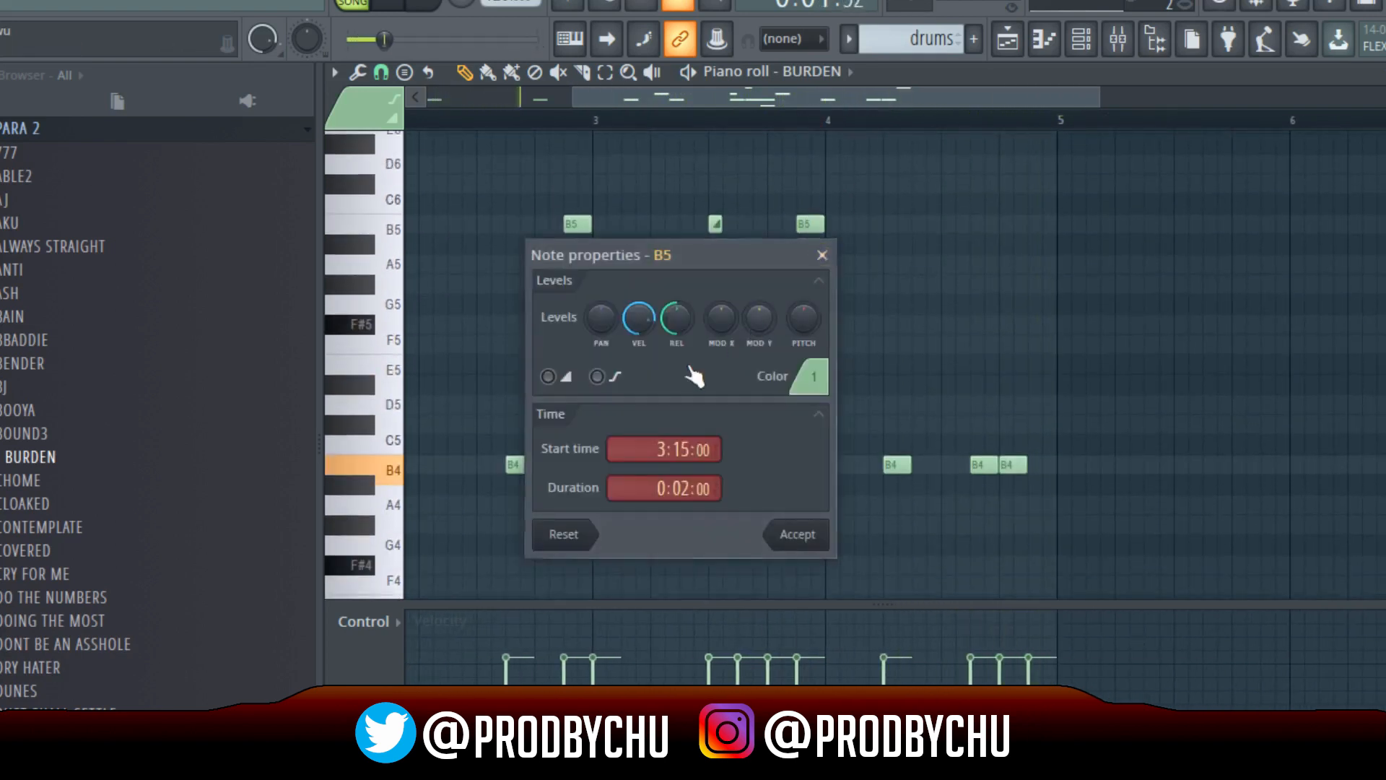
pyautogui.click(548, 376)
pyautogui.press('Return')
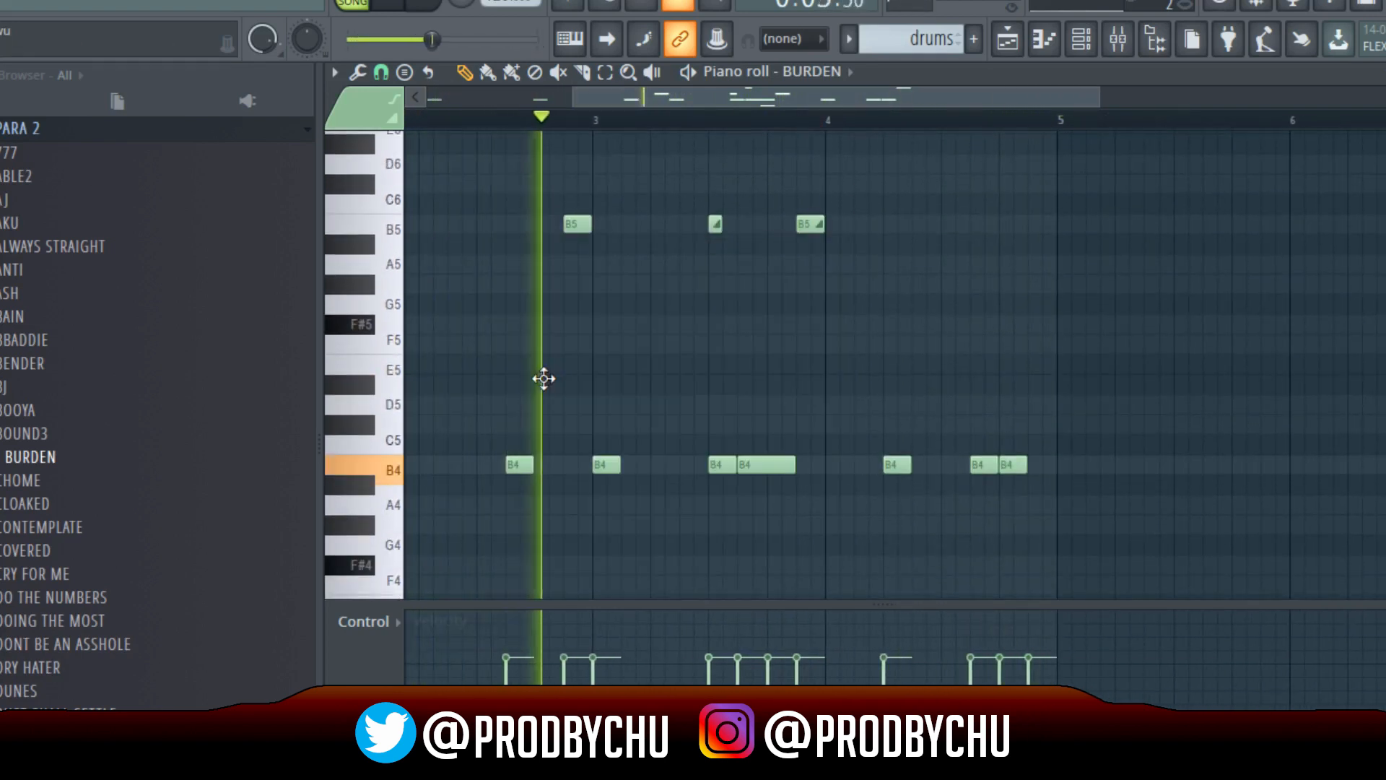
pyautogui.moveTo(794, 464); pyautogui.dragTo(823, 466)
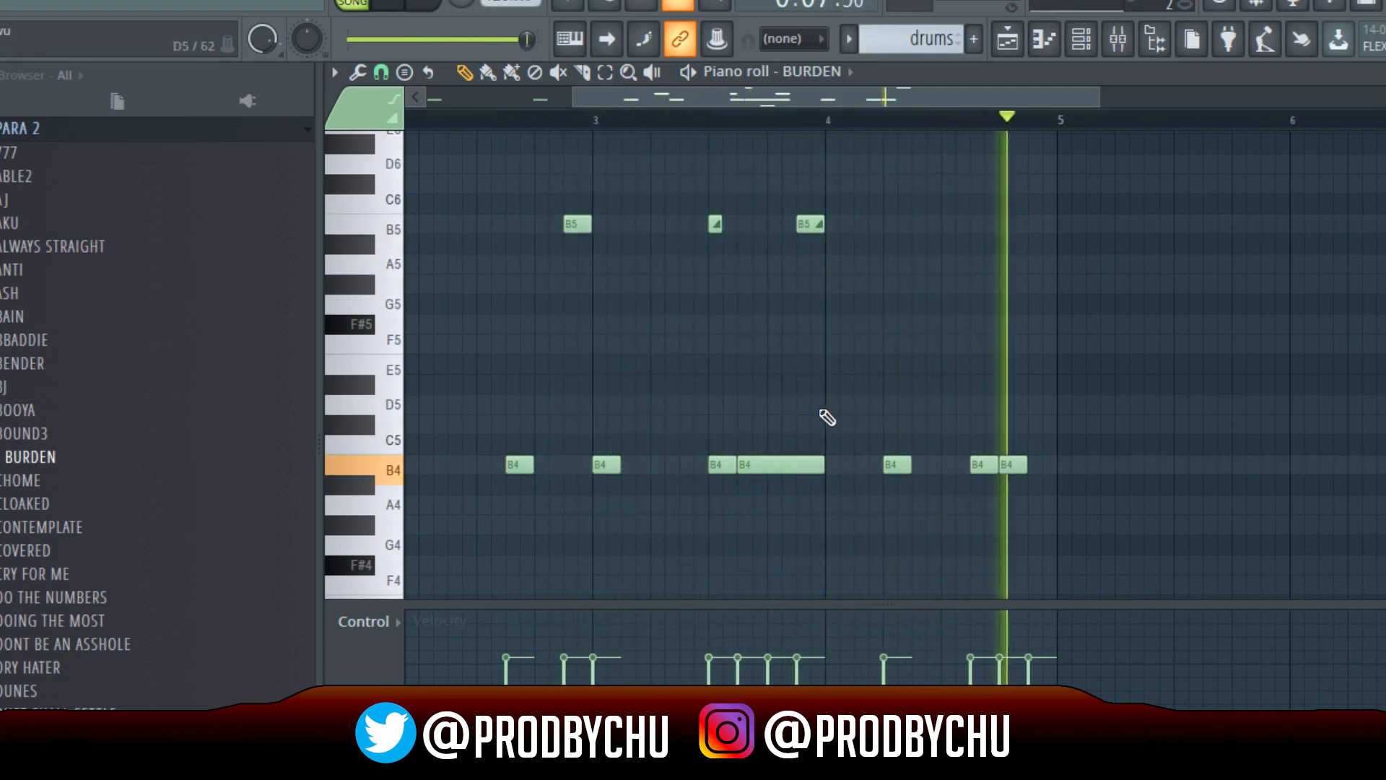
# Add a B4 slide note at the start of bar 4 and extend the long B4 note up to the next B4 note
pyautogui.press('space')
pyautogui.moveTo(838, 424); pyautogui.dragTo(832, 465)
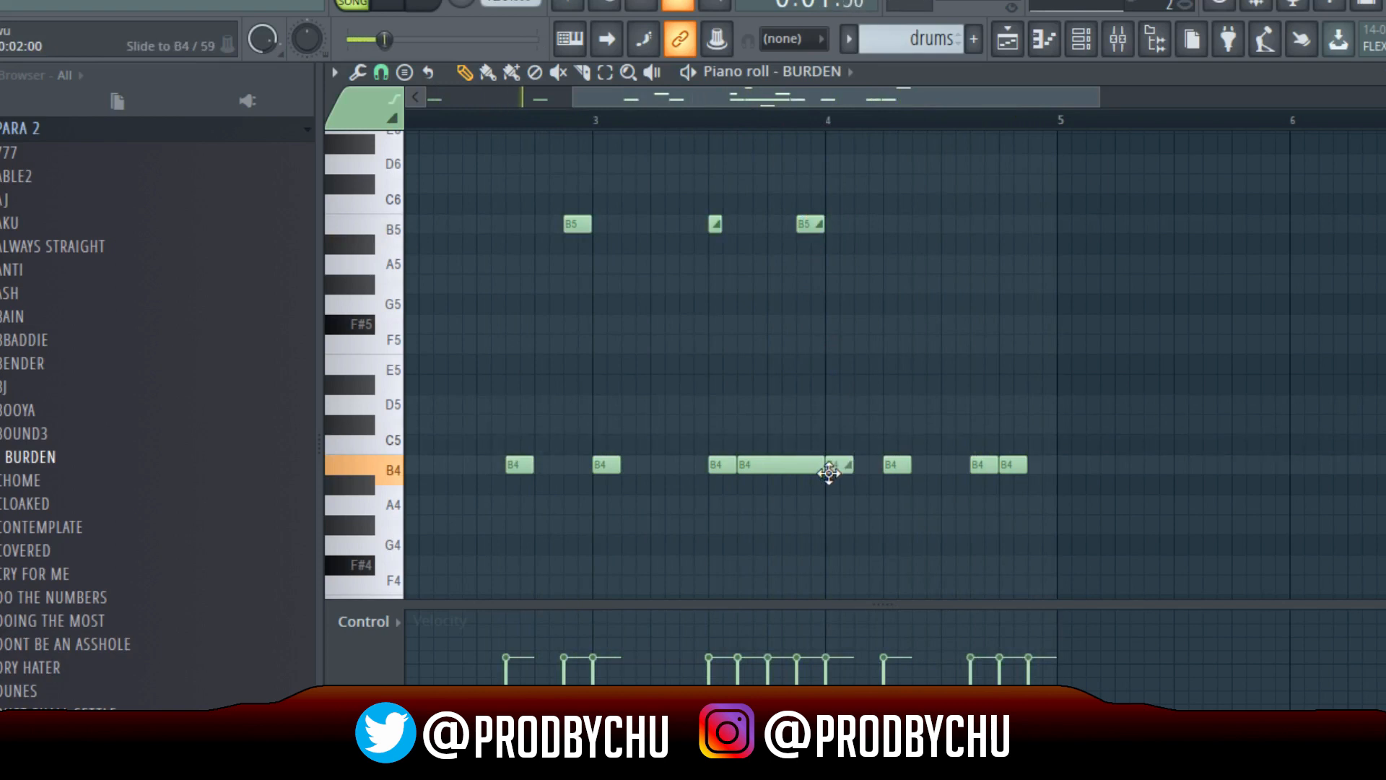
pyautogui.press('space')
pyautogui.scroll(-5, 875, 466)
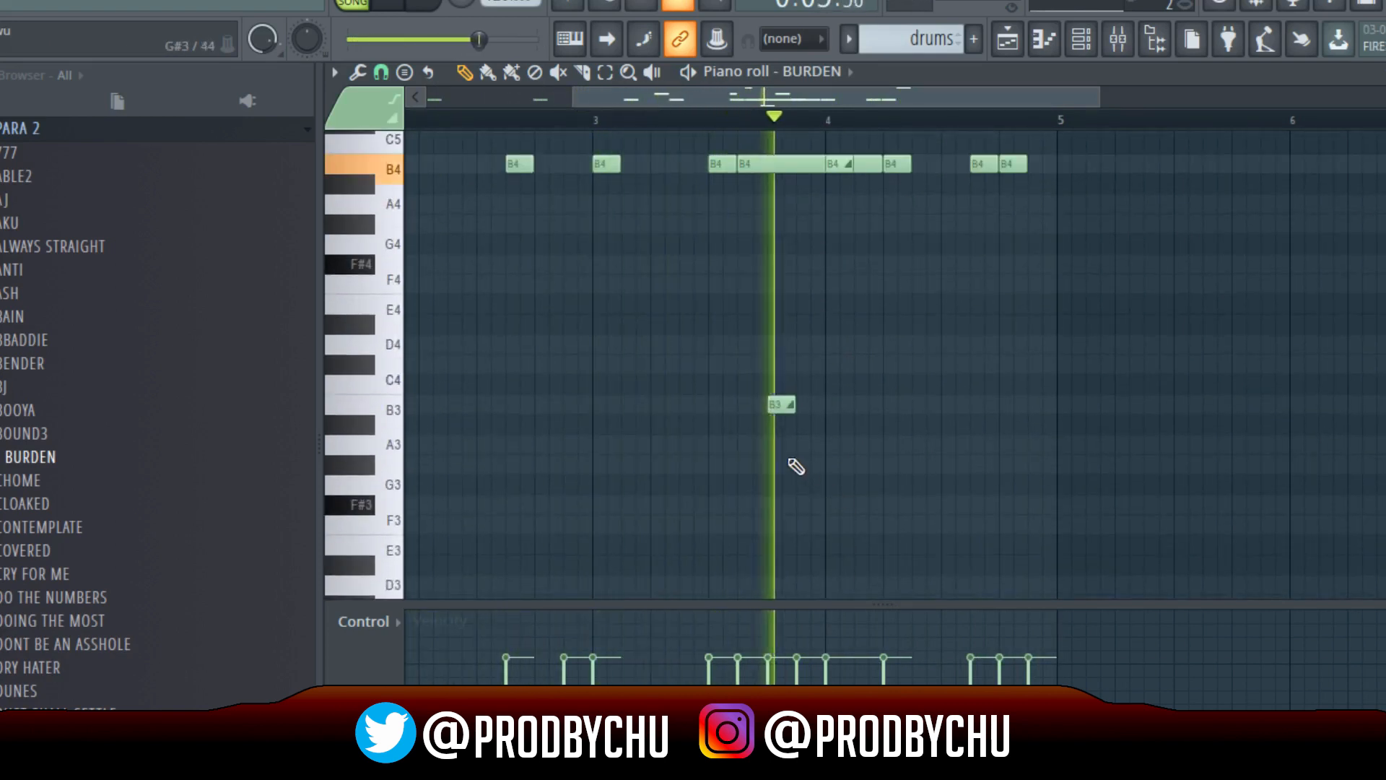
pyautogui.rightClick(899, 166)
pyautogui.press('space')
pyautogui.hotkey('ctrl', 'z')
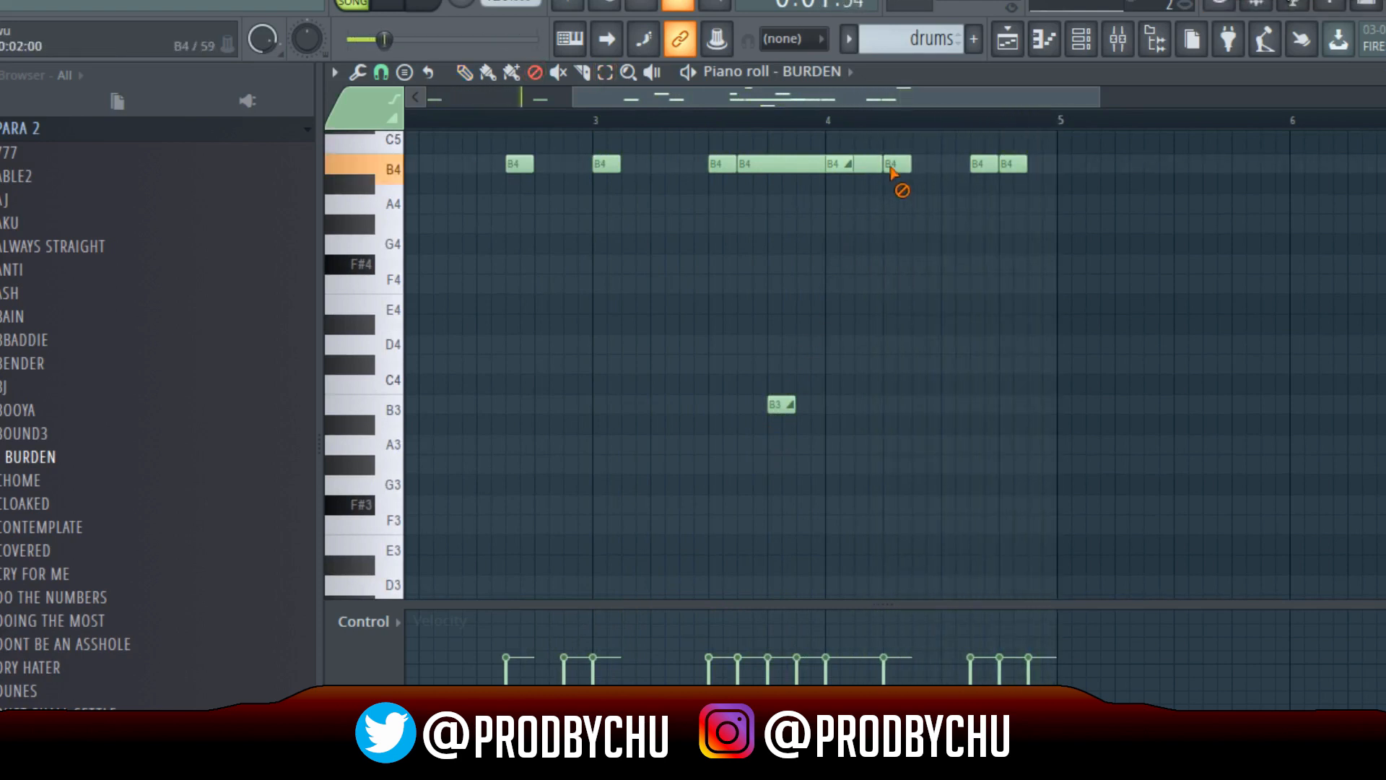
# Select the B4 note a quarter into bar 4 and raise it one octave to B5
pyautogui.click(911, 172)
pyautogui.rightClick(909, 165)
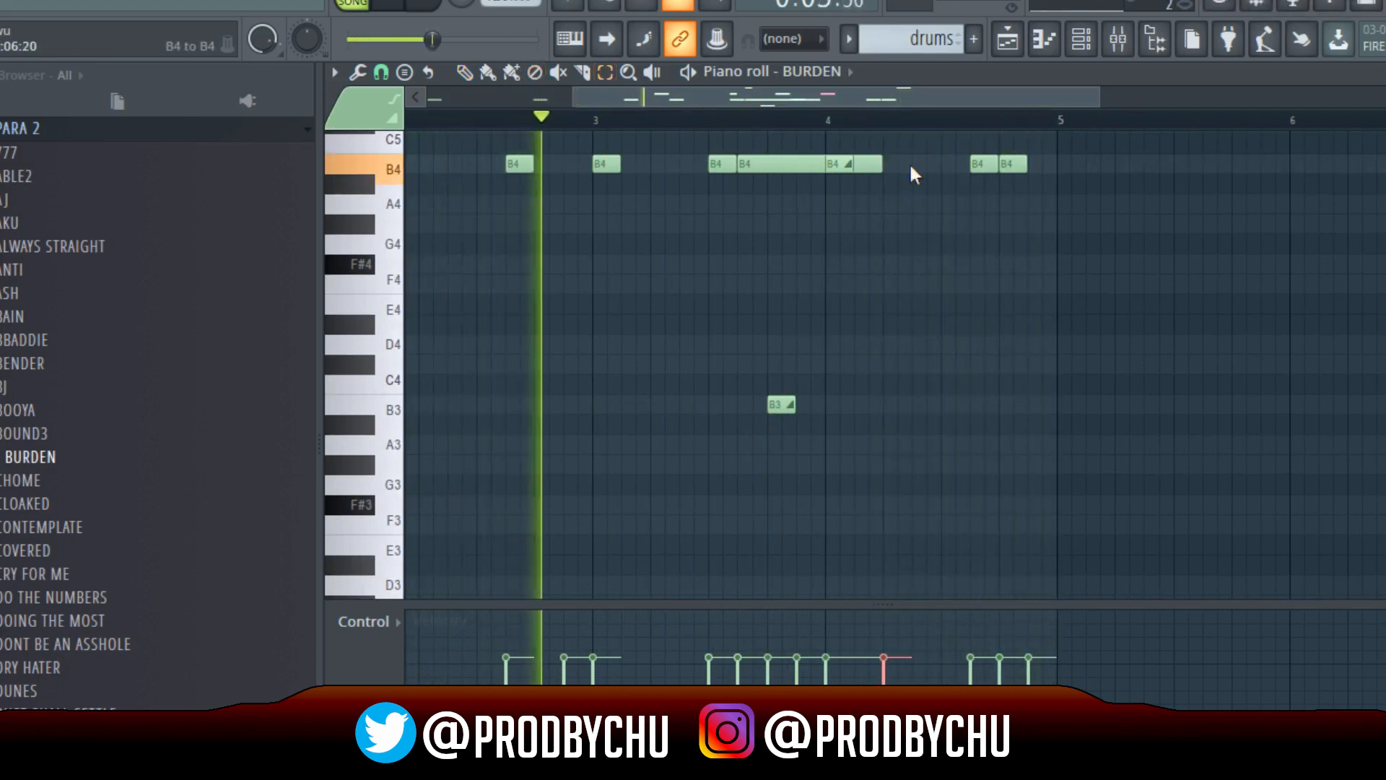
pyautogui.scroll(6, 911, 174)
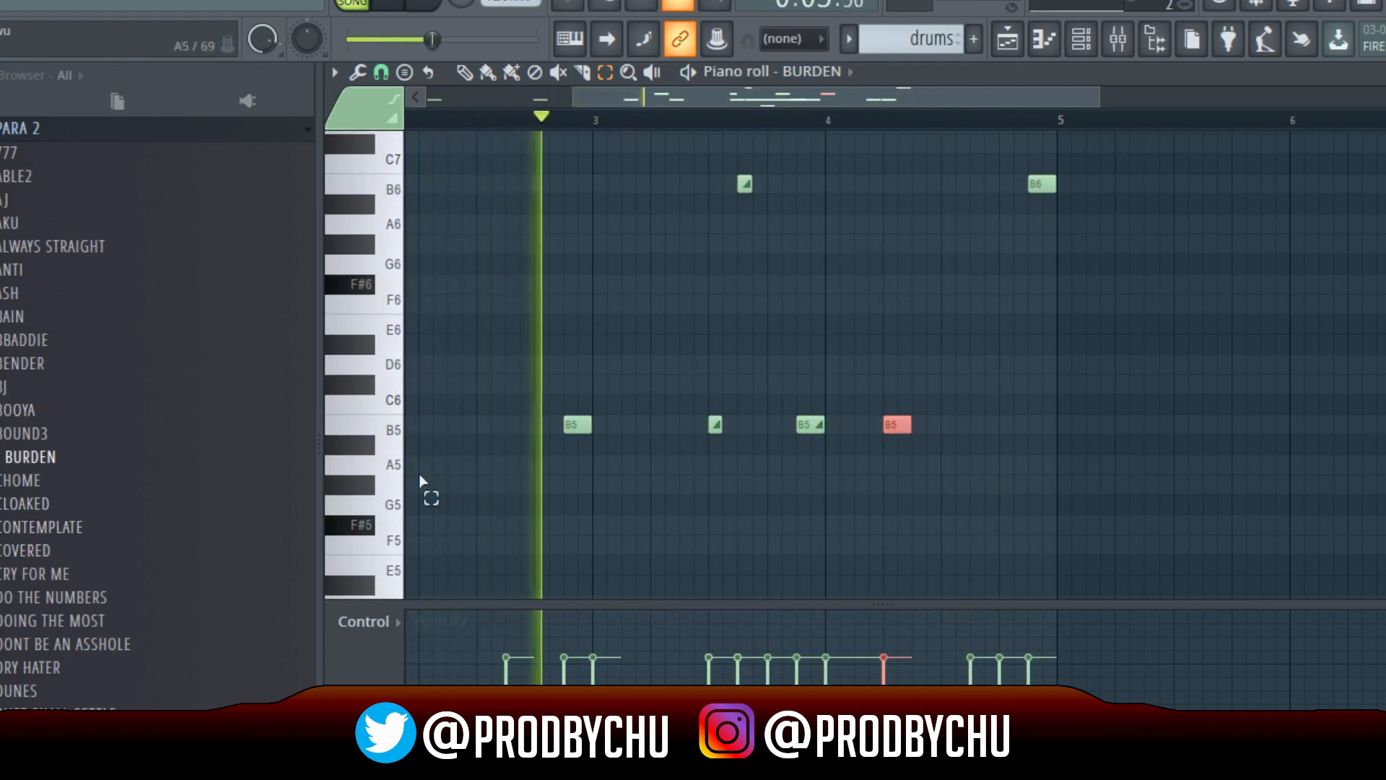
pyautogui.press('p')
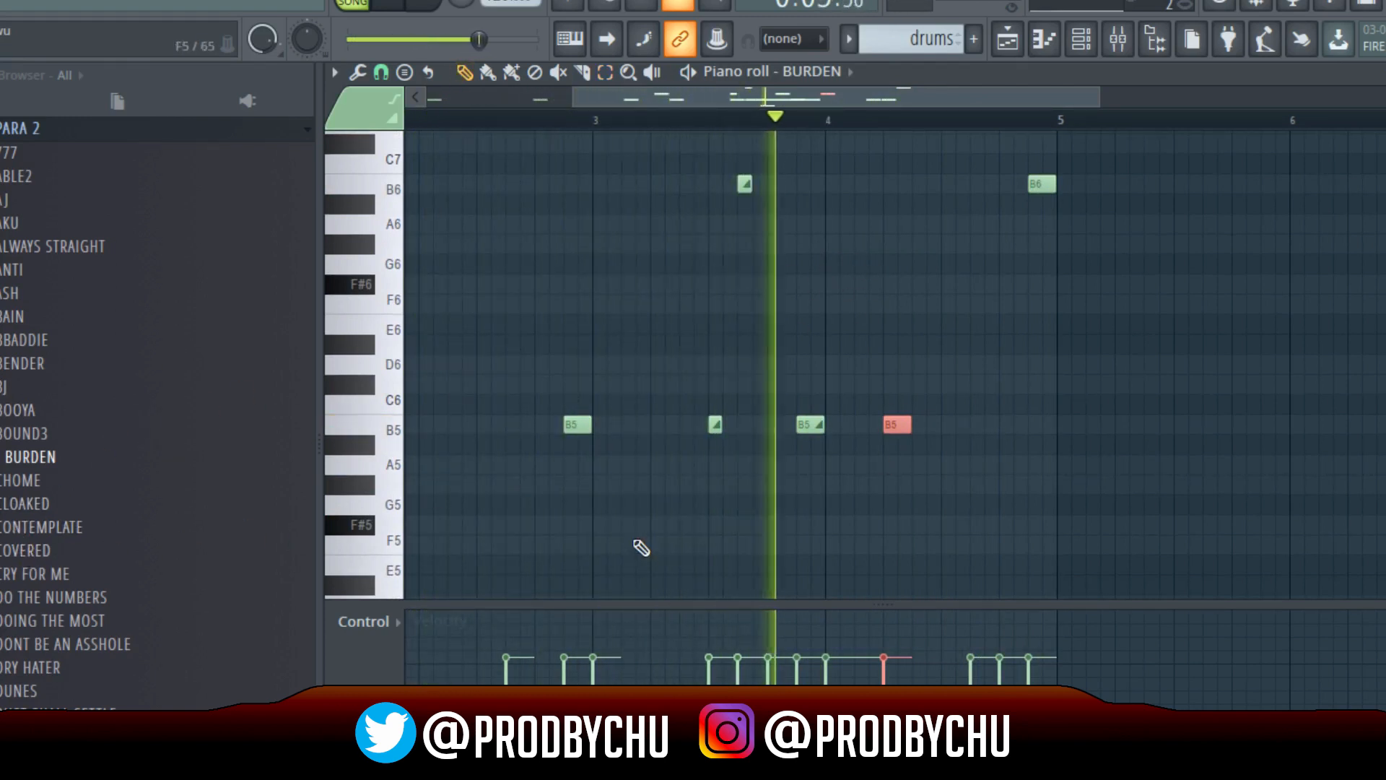
# Raise the velocity of the BURDEN notes to maximum and stop playback
pyautogui.scroll(-3, 505, 129)
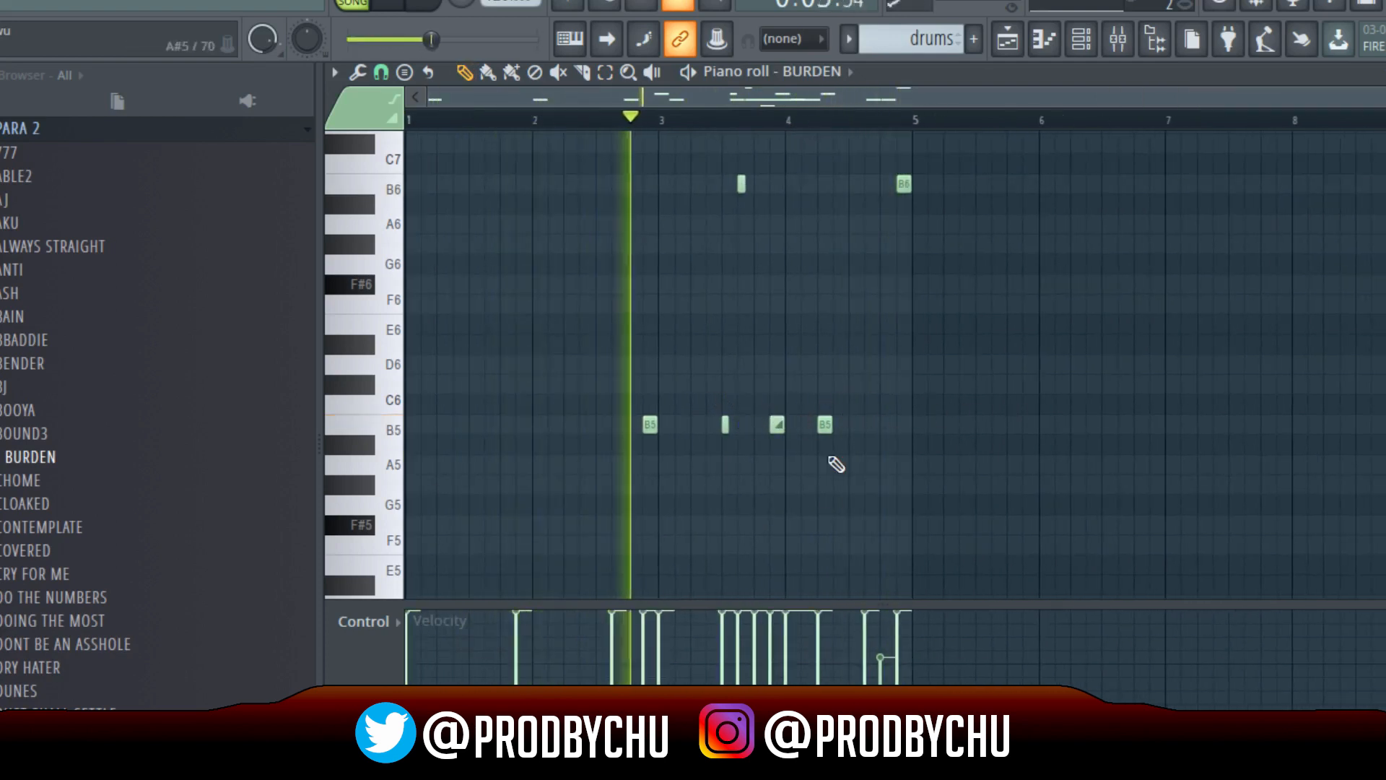
pyautogui.moveTo(898, 652); pyautogui.dragTo(875, 608)
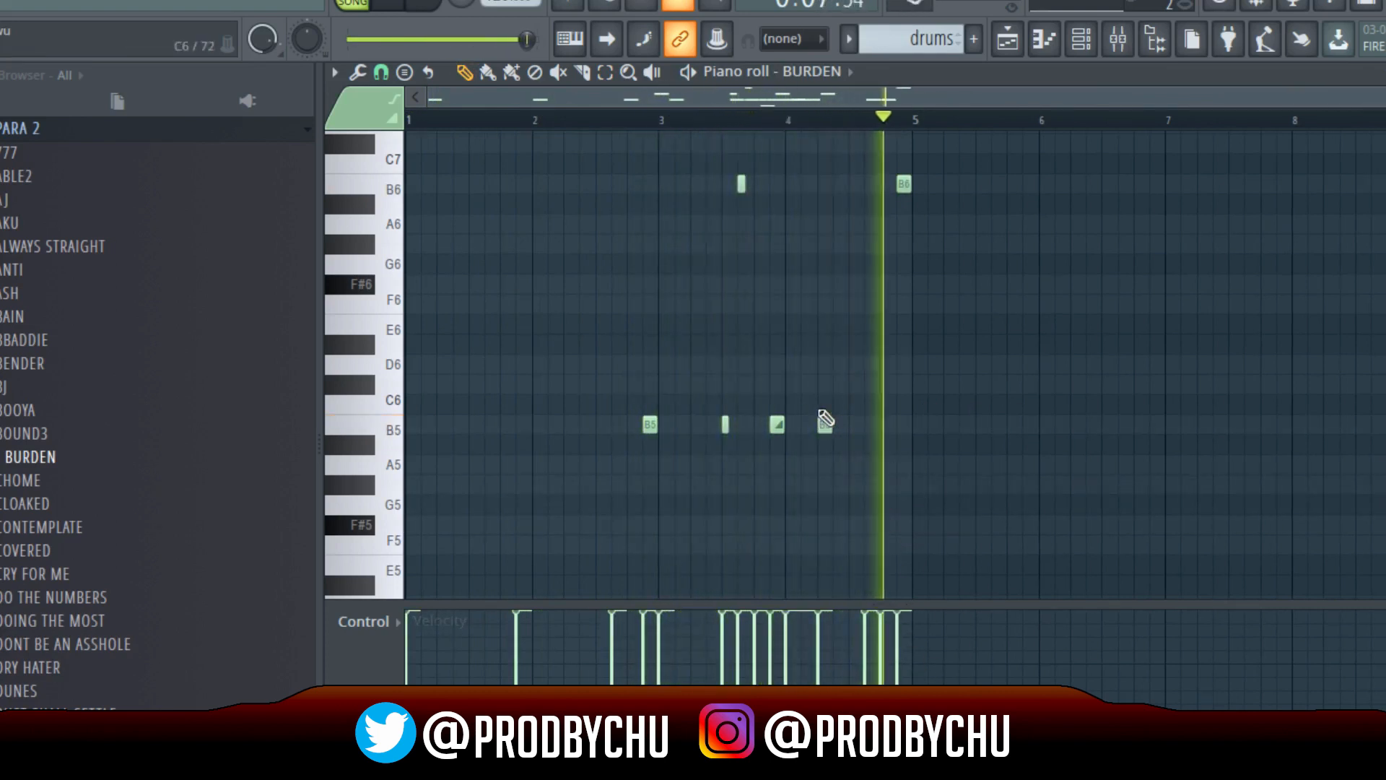
pyautogui.press('space')
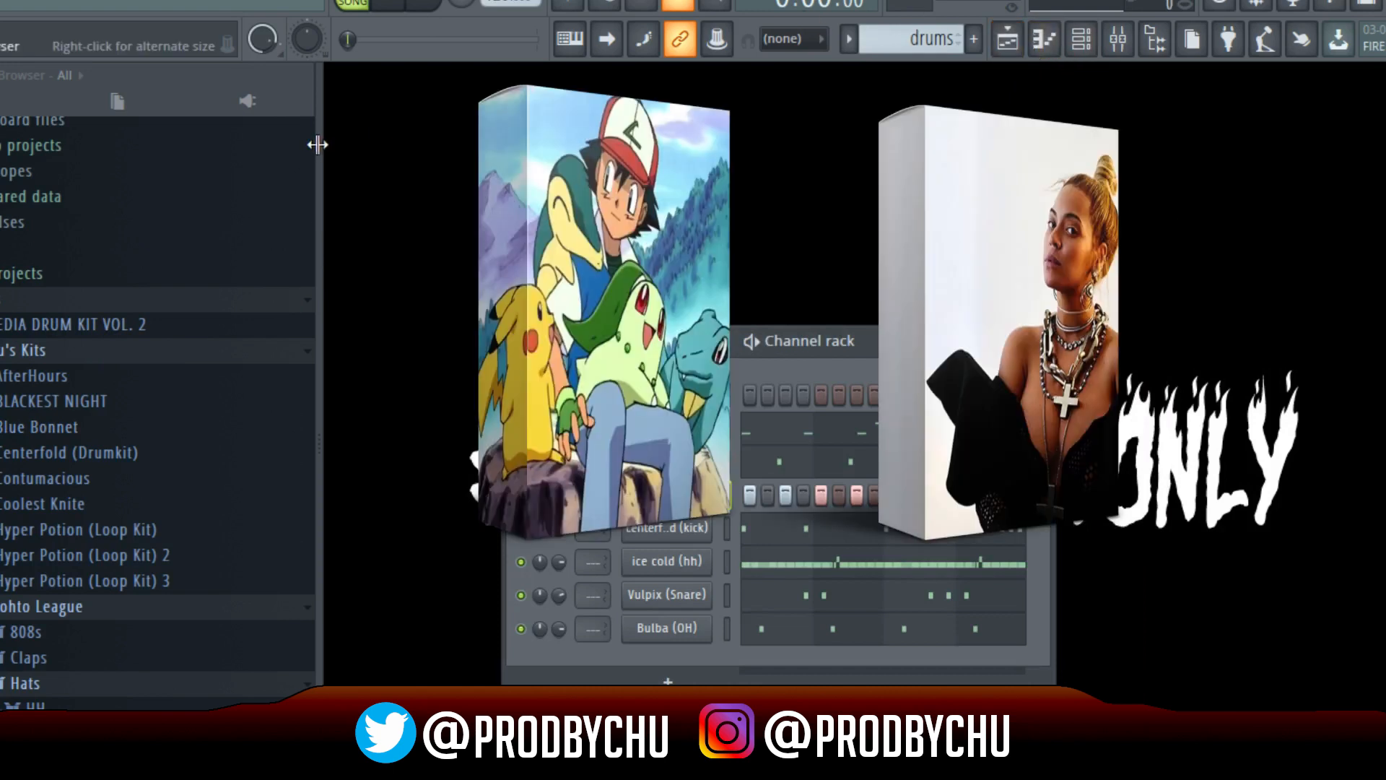
# Play the full drums pattern to check how the parts sound together, then stop playback
pyautogui.scroll(-5, 50, 441)
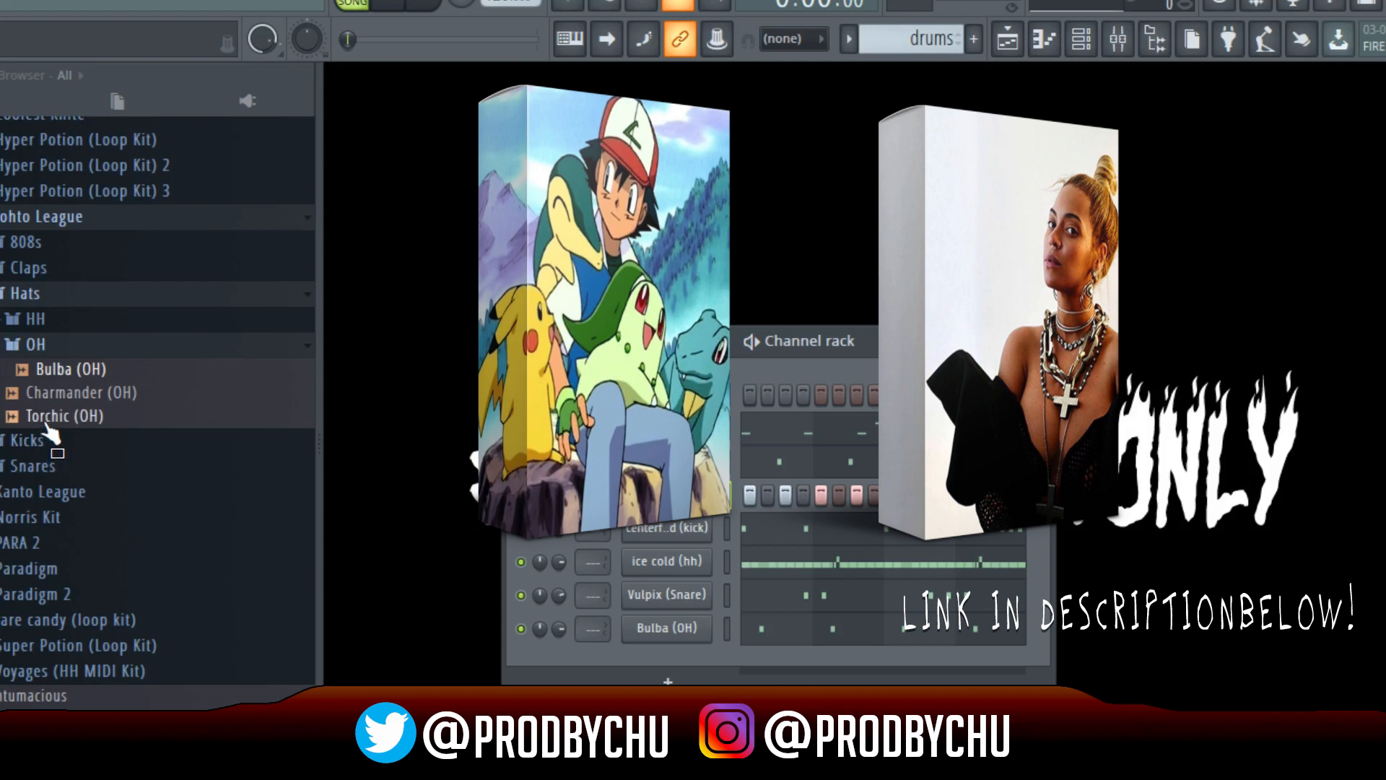
pyautogui.press('space')
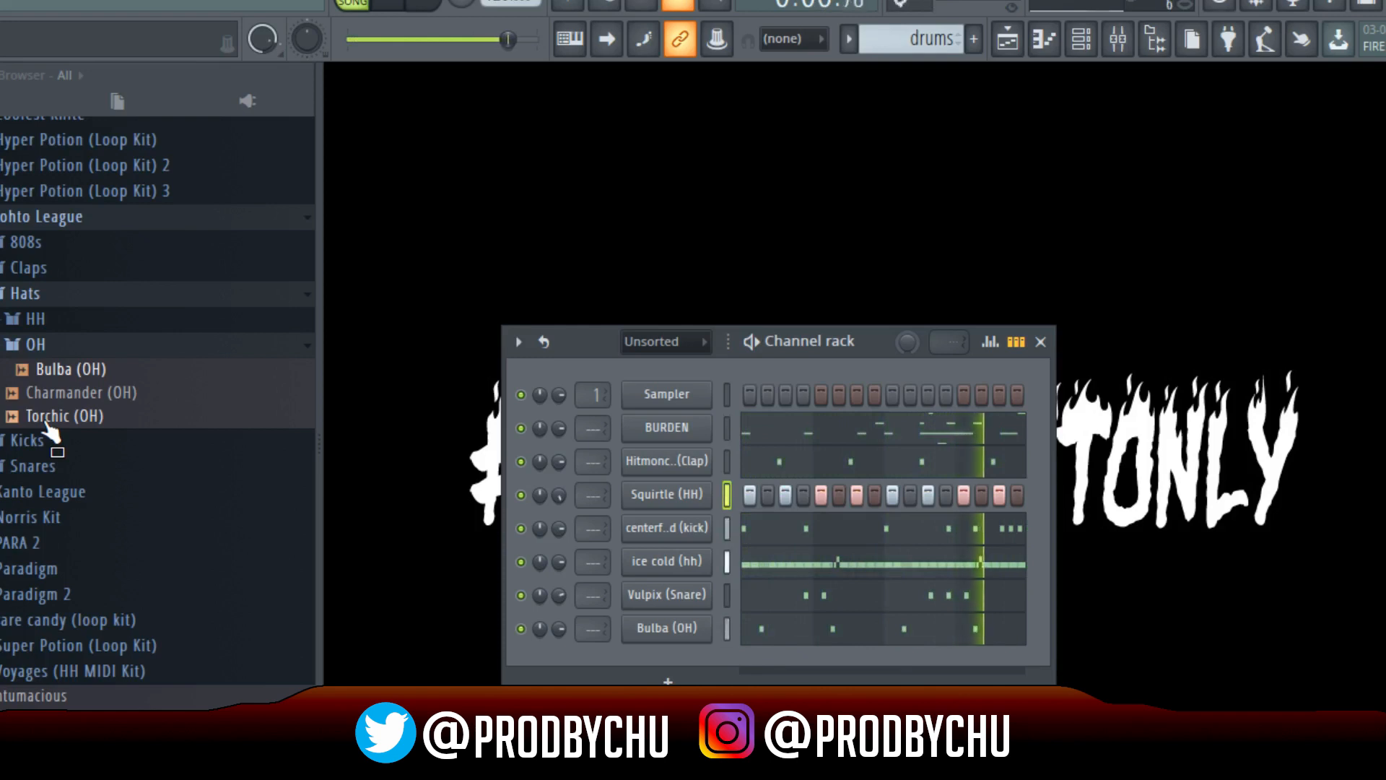
pyautogui.press('space')
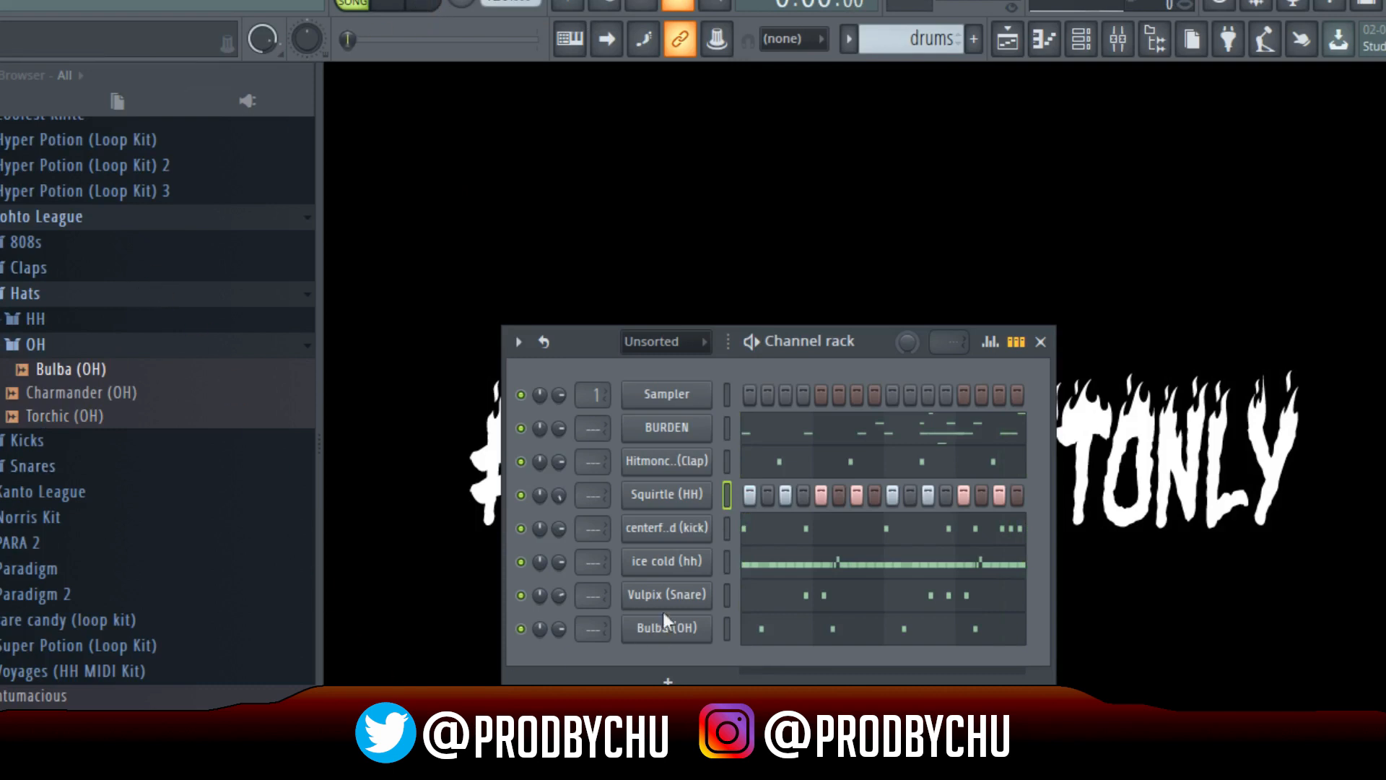
# Open the BURDEN channel settings and add a moderate fade-out to the sample through the precomputed Out effect
pyautogui.click(668, 428)
pyautogui.moveTo(617, 323); pyautogui.dragTo(599, 157)
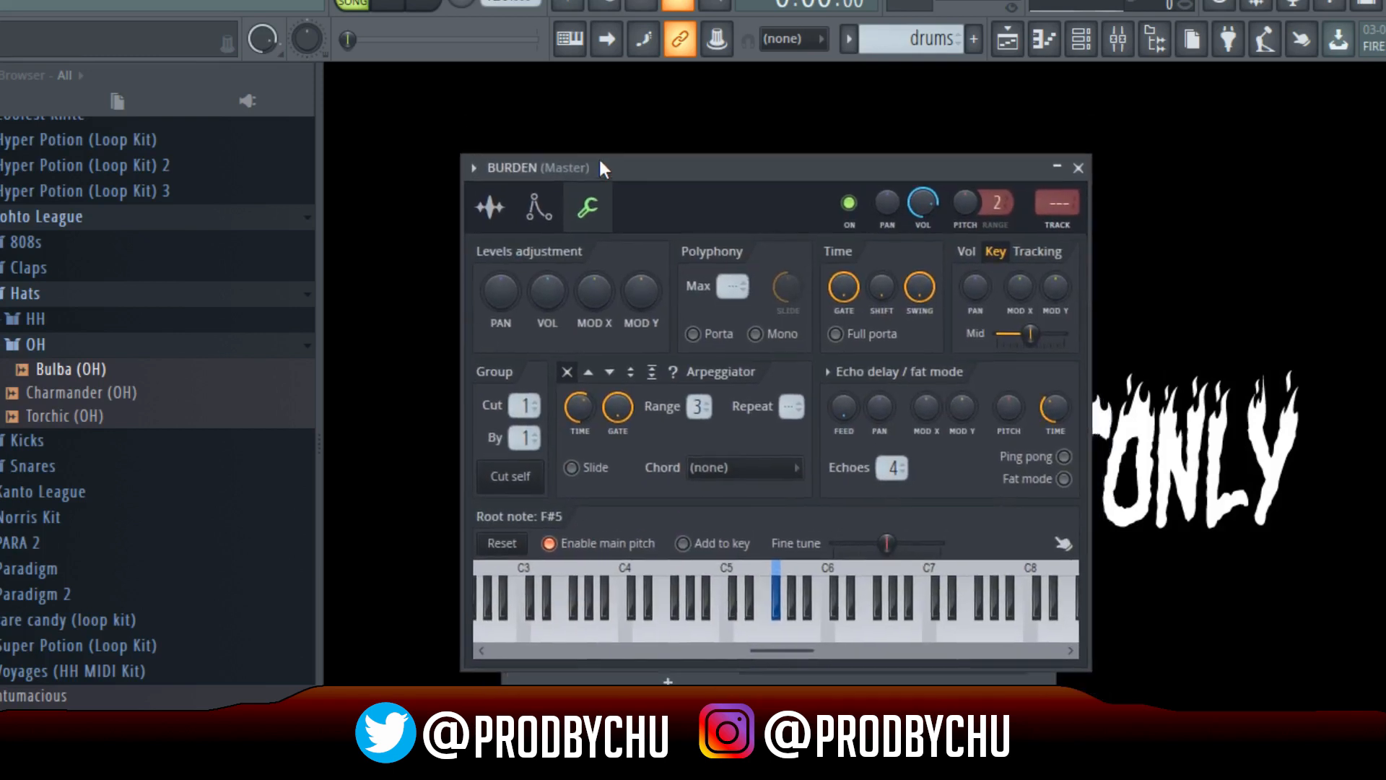
pyautogui.click(538, 210)
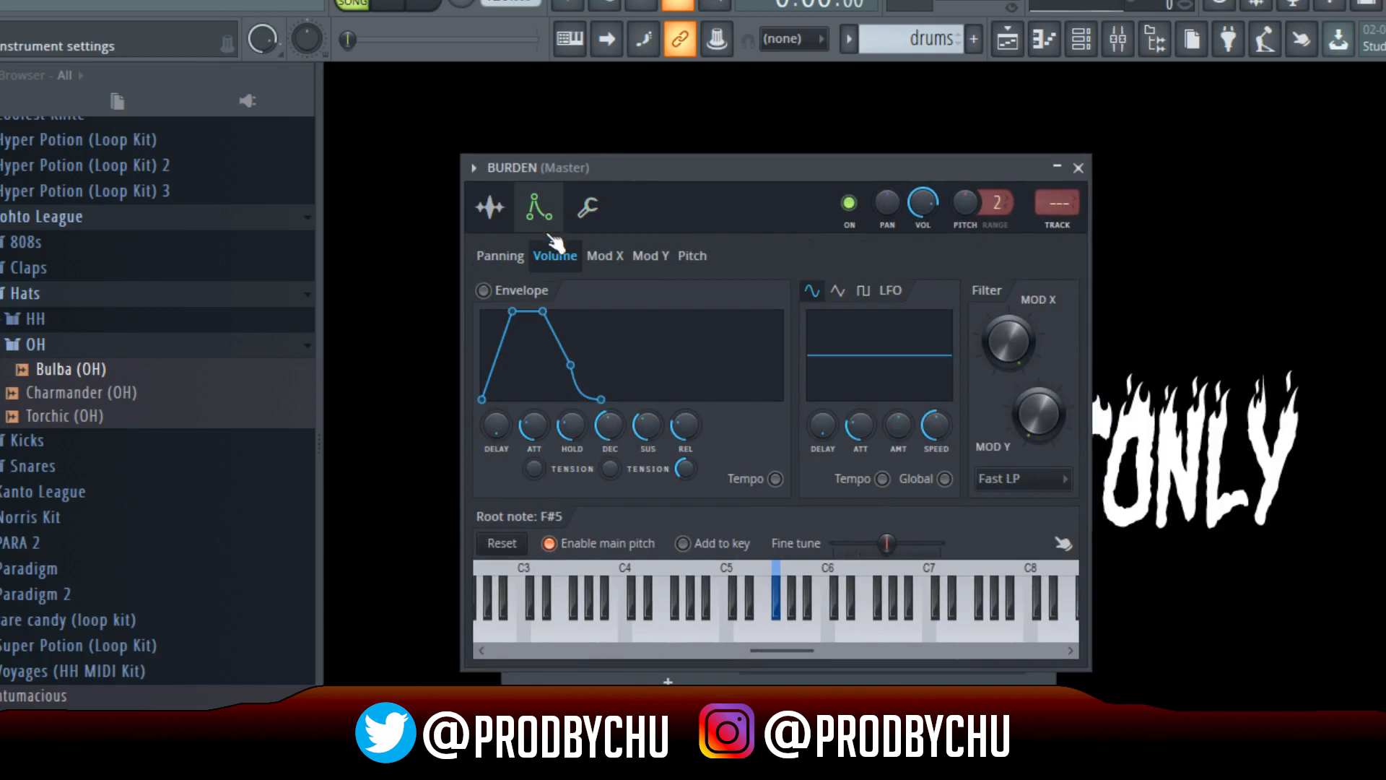
pyautogui.moveTo(531, 421); pyautogui.dragTo(571, 401)
pyautogui.click(490, 207)
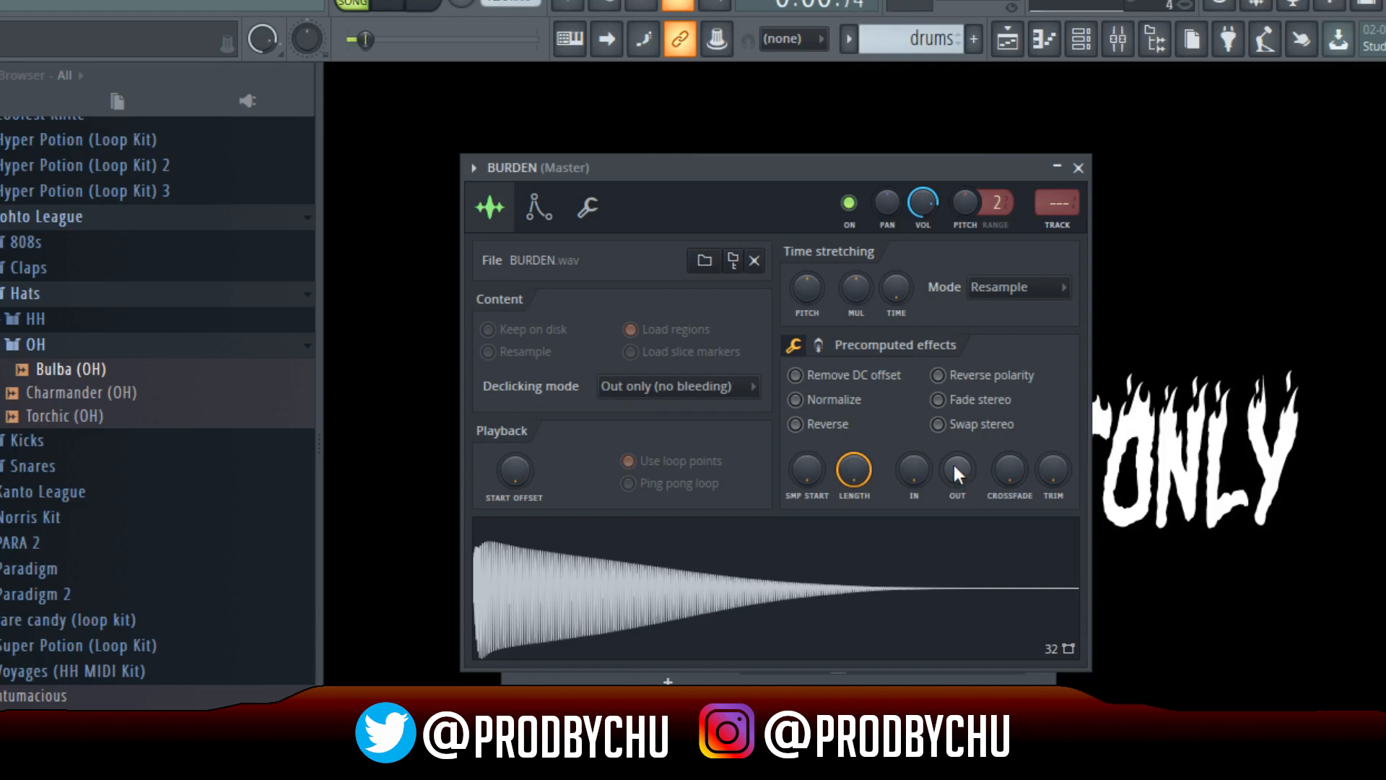
pyautogui.moveTo(952, 462); pyautogui.dragTo(952, 433)
pyautogui.moveTo(948, 482); pyautogui.dragTo(949, 482)
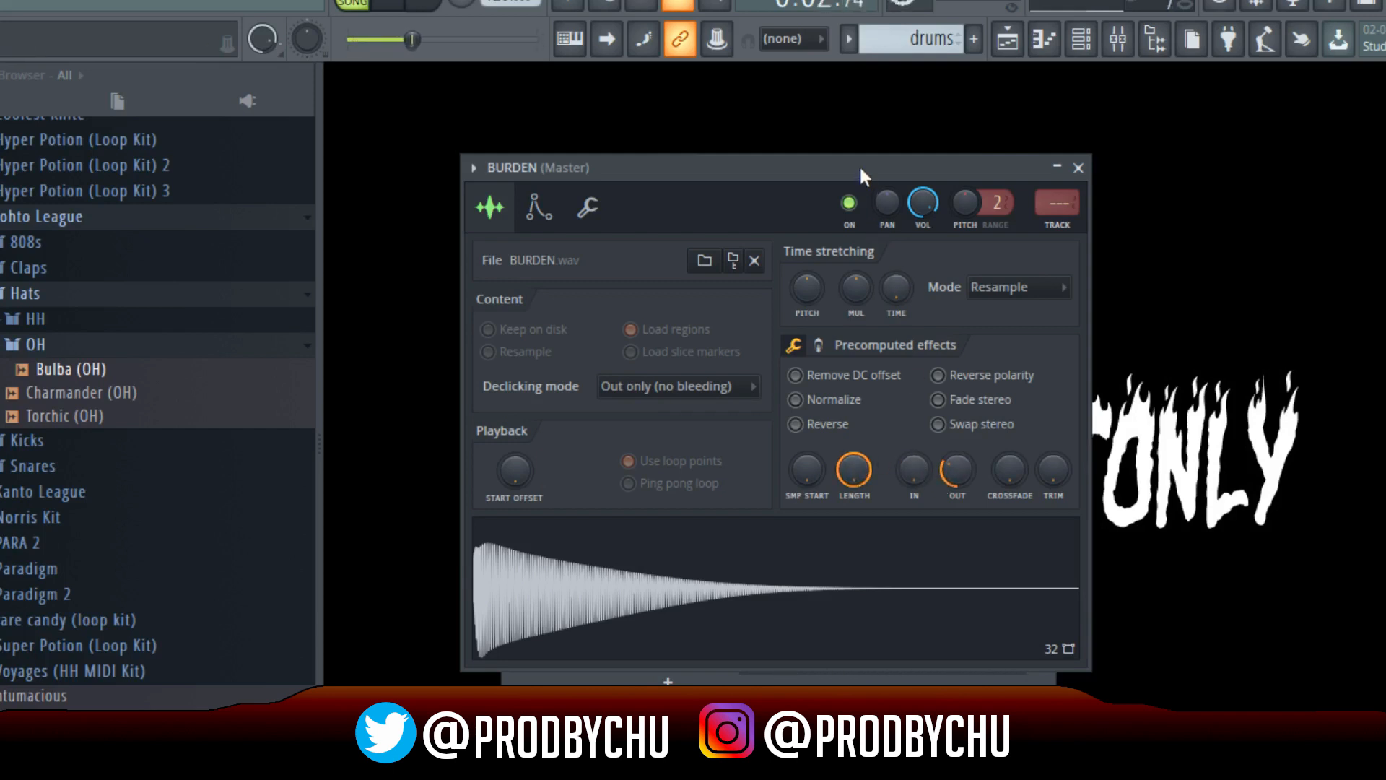
pyautogui.press('space')
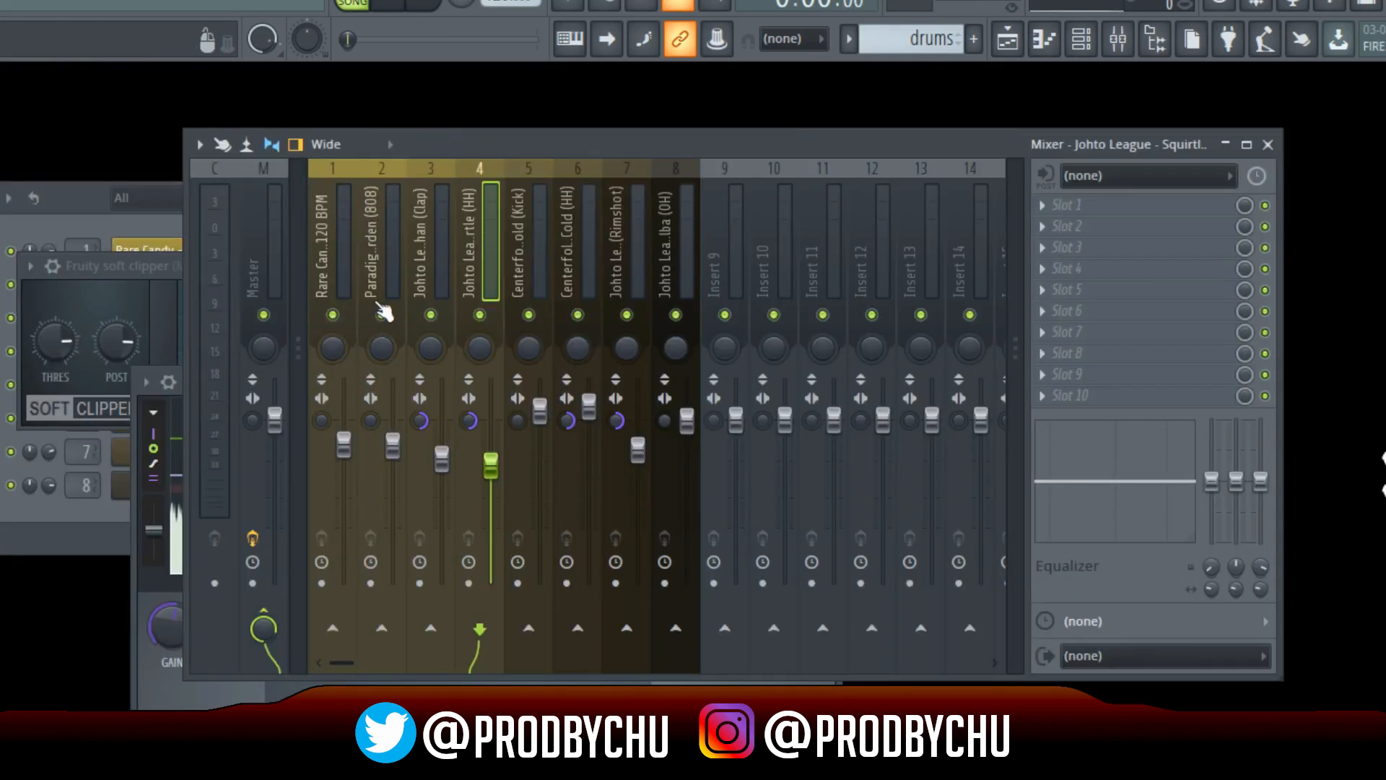
# Isolate the Centerfold kick and Burden 808 tracks in the mixer and select the 808 track
pyautogui.rightClick(528, 315)
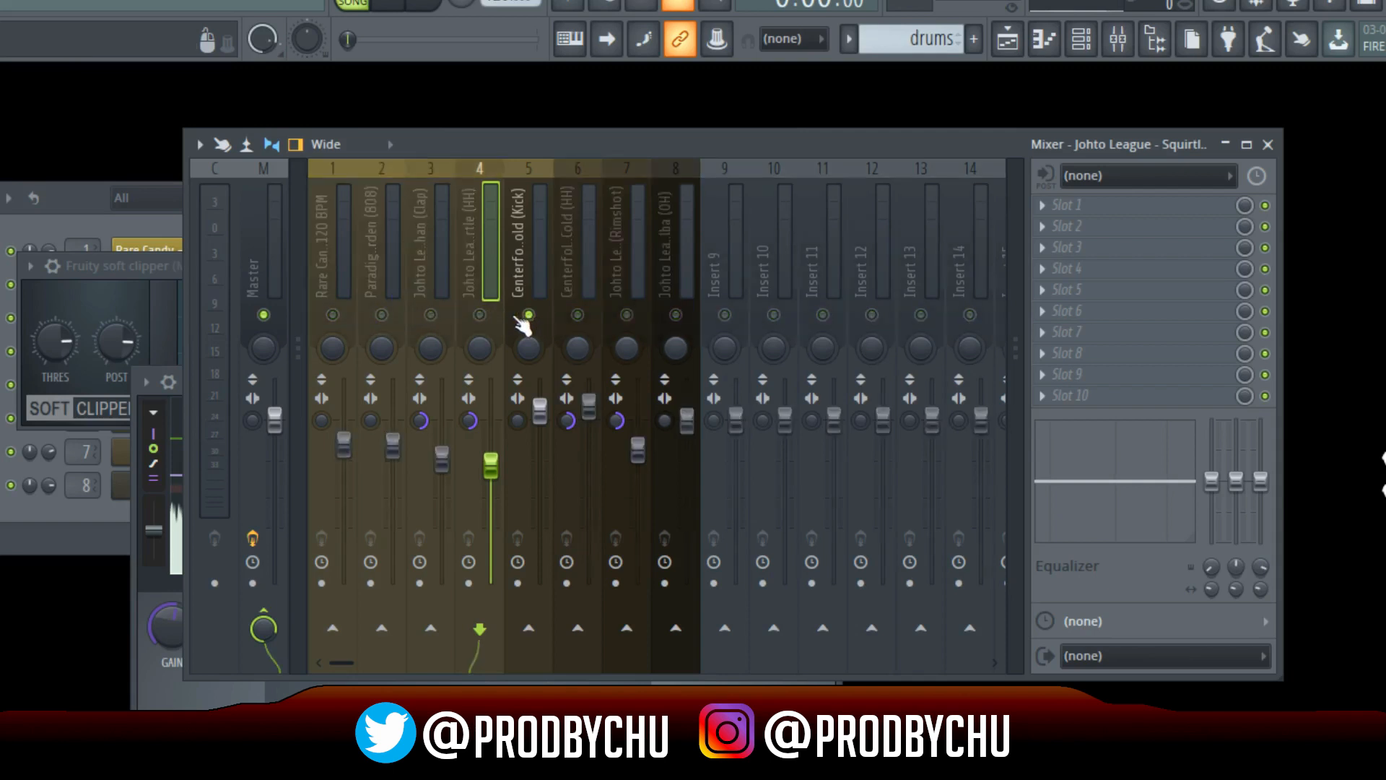
pyautogui.click(382, 316)
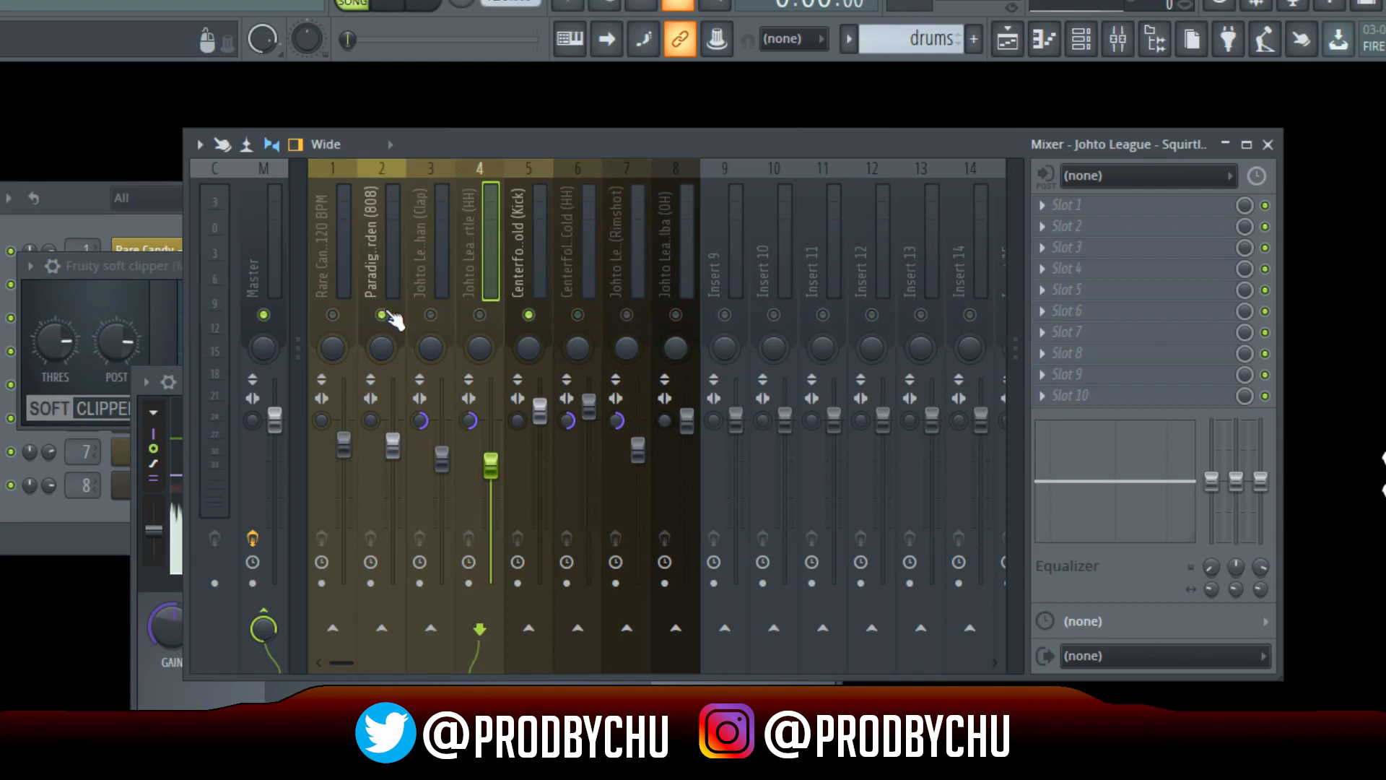
pyautogui.click(388, 285)
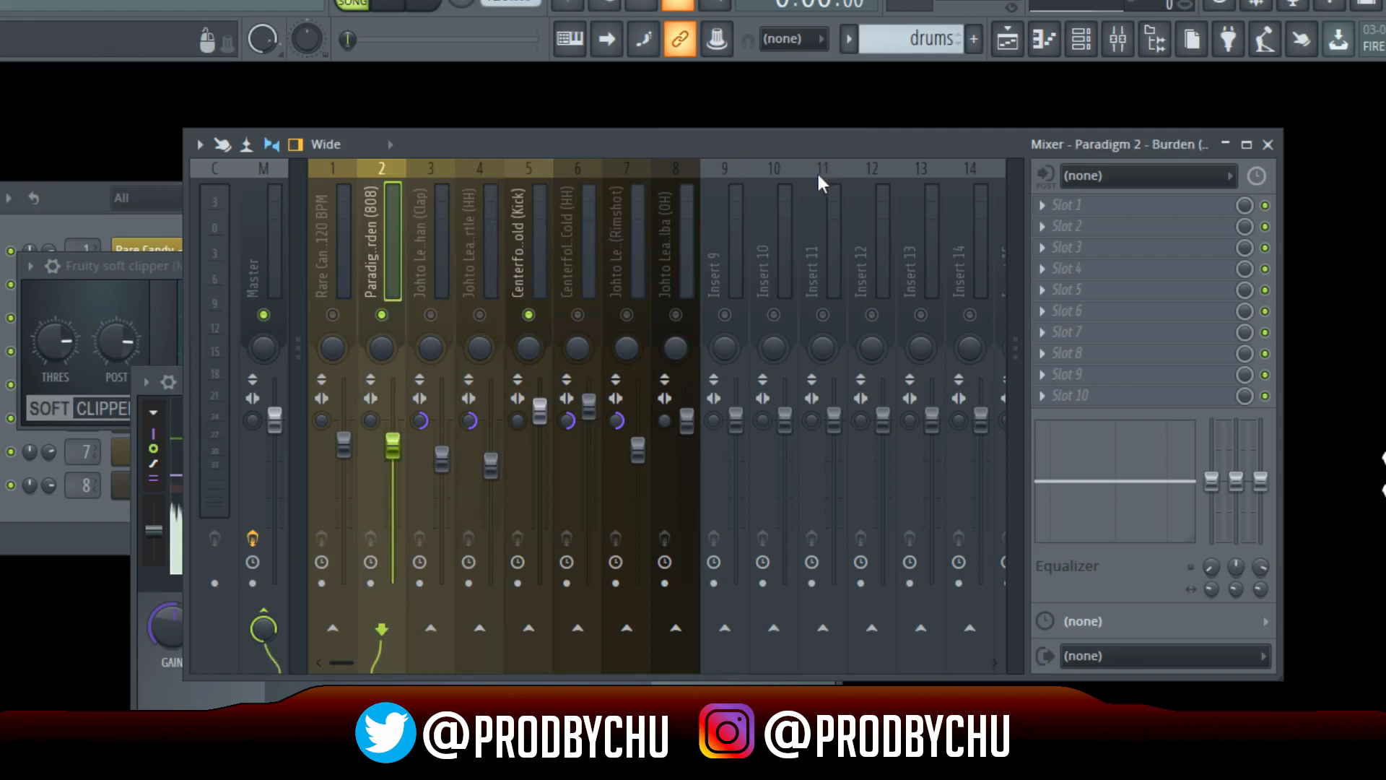
# Insert Fruity Parametric EQ 2 in slot 1 of the 808 track and set band 1's order to Steep 8
pyautogui.click(1045, 215)
pyautogui.click(758, 105)
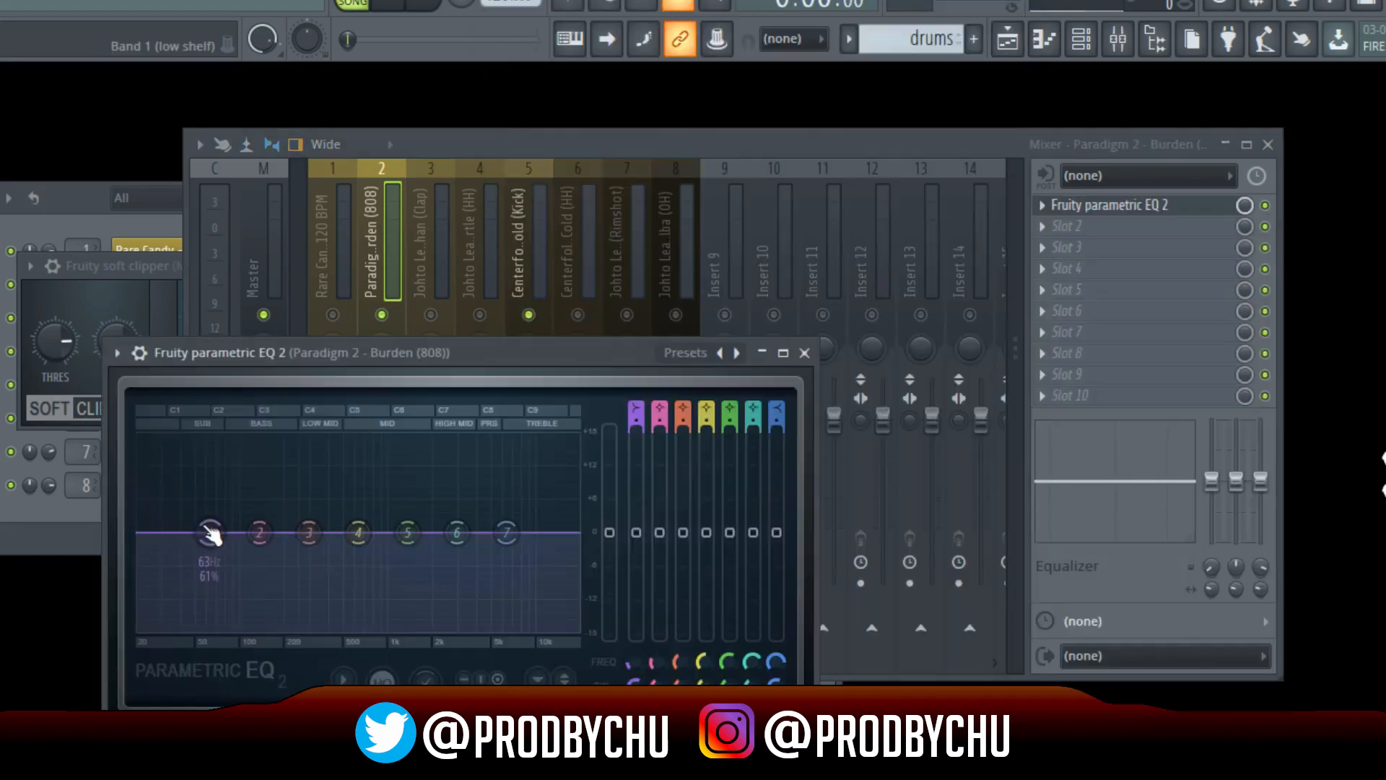
pyautogui.press('space')
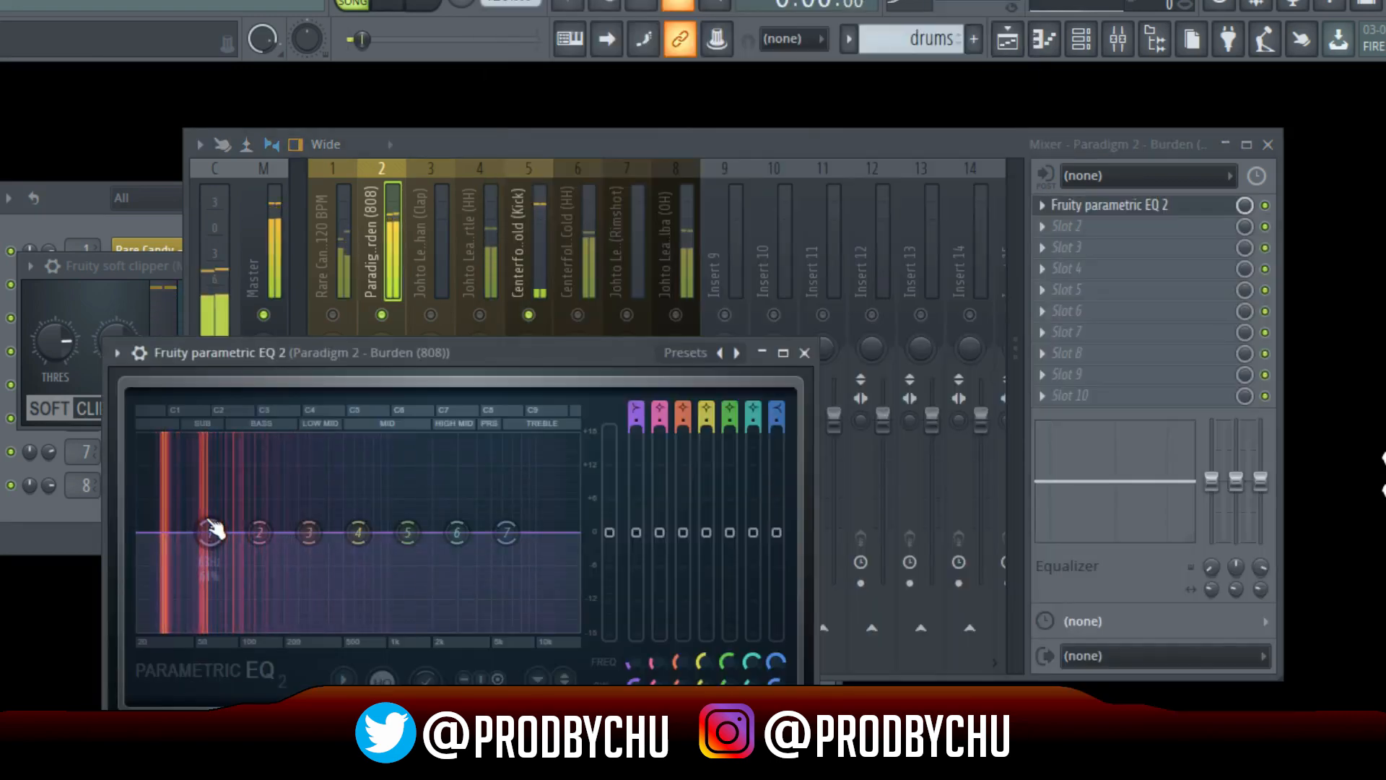
pyautogui.rightClick(211, 533)
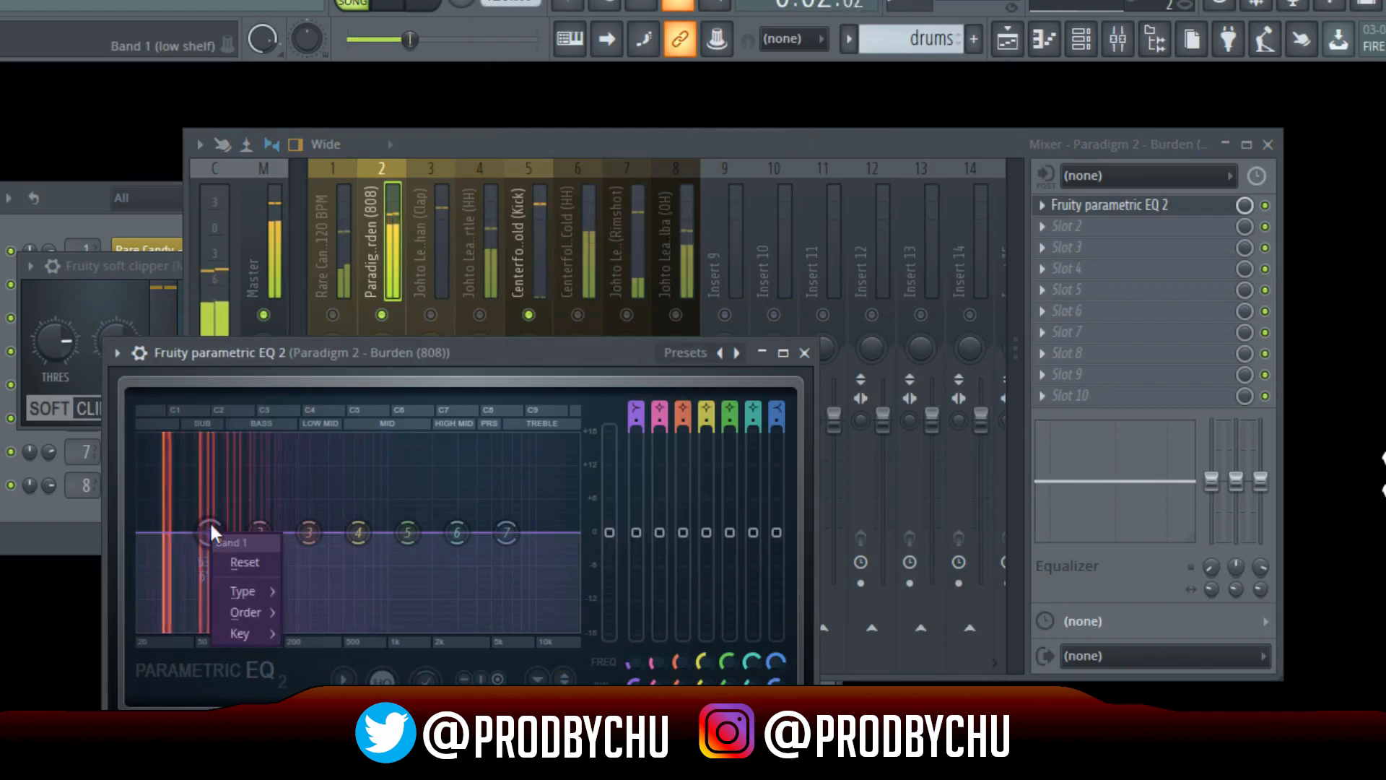
pyautogui.moveTo(246, 613)
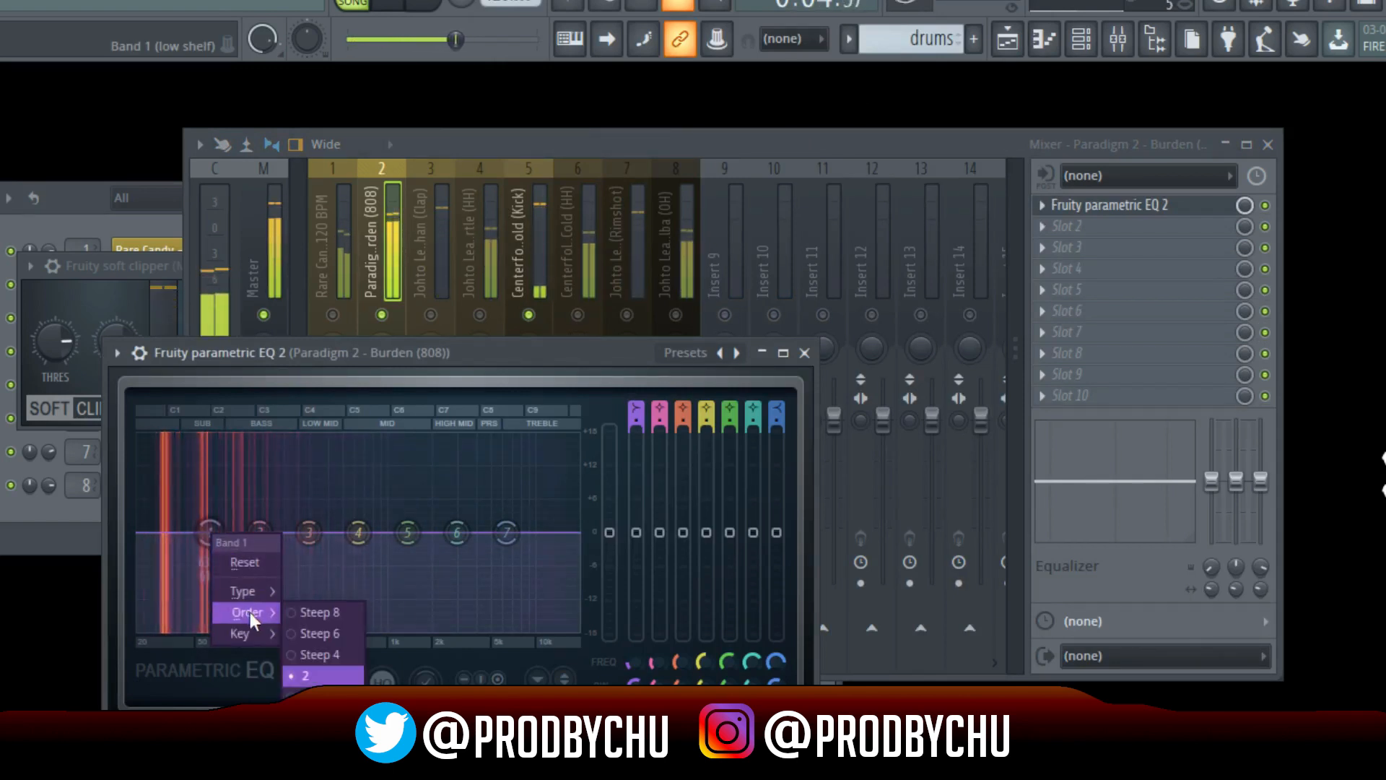
pyautogui.click(305, 613)
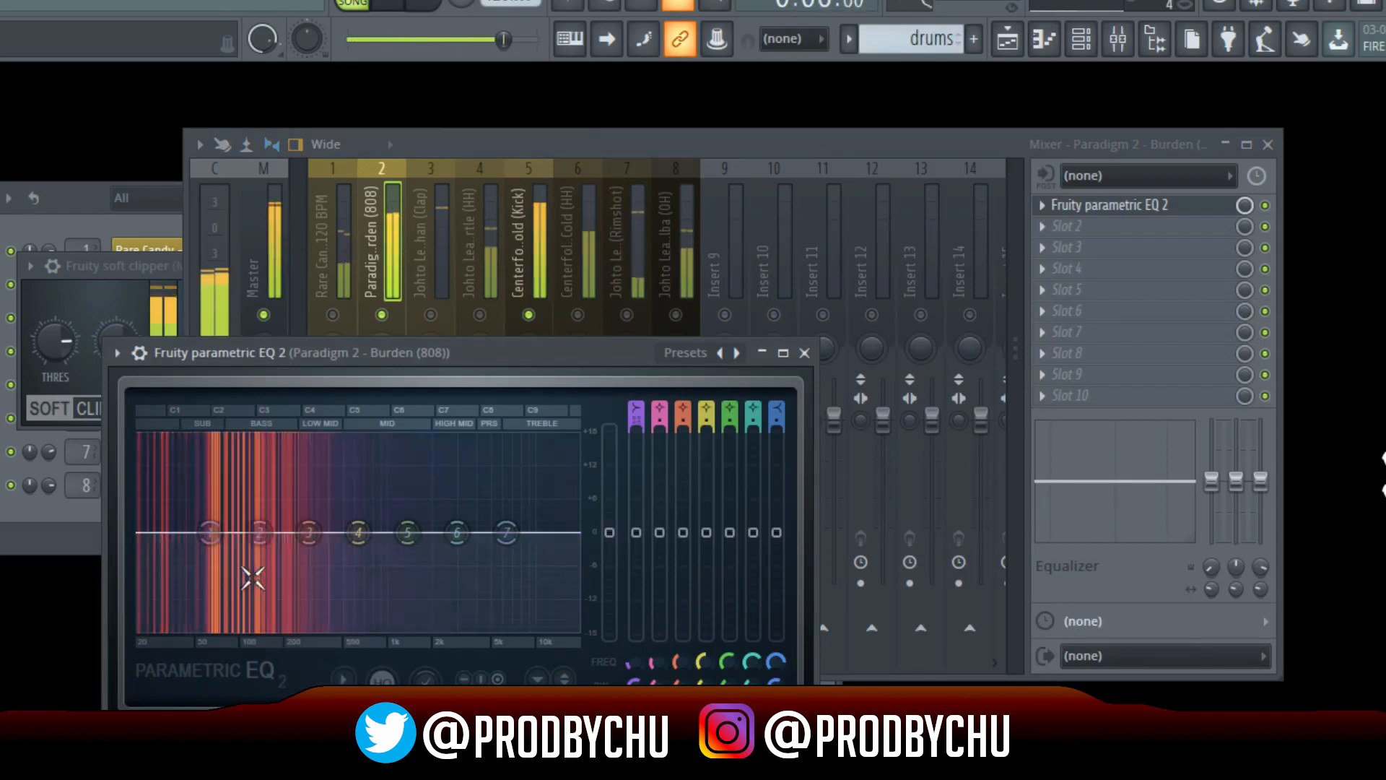
# Cut the lowest sub frequencies with EQ band 1 and lower band 7 to about -12 dB just below 200 Hz
pyautogui.moveTo(212, 536); pyautogui.dragTo(162, 625)
pyautogui.press('space')
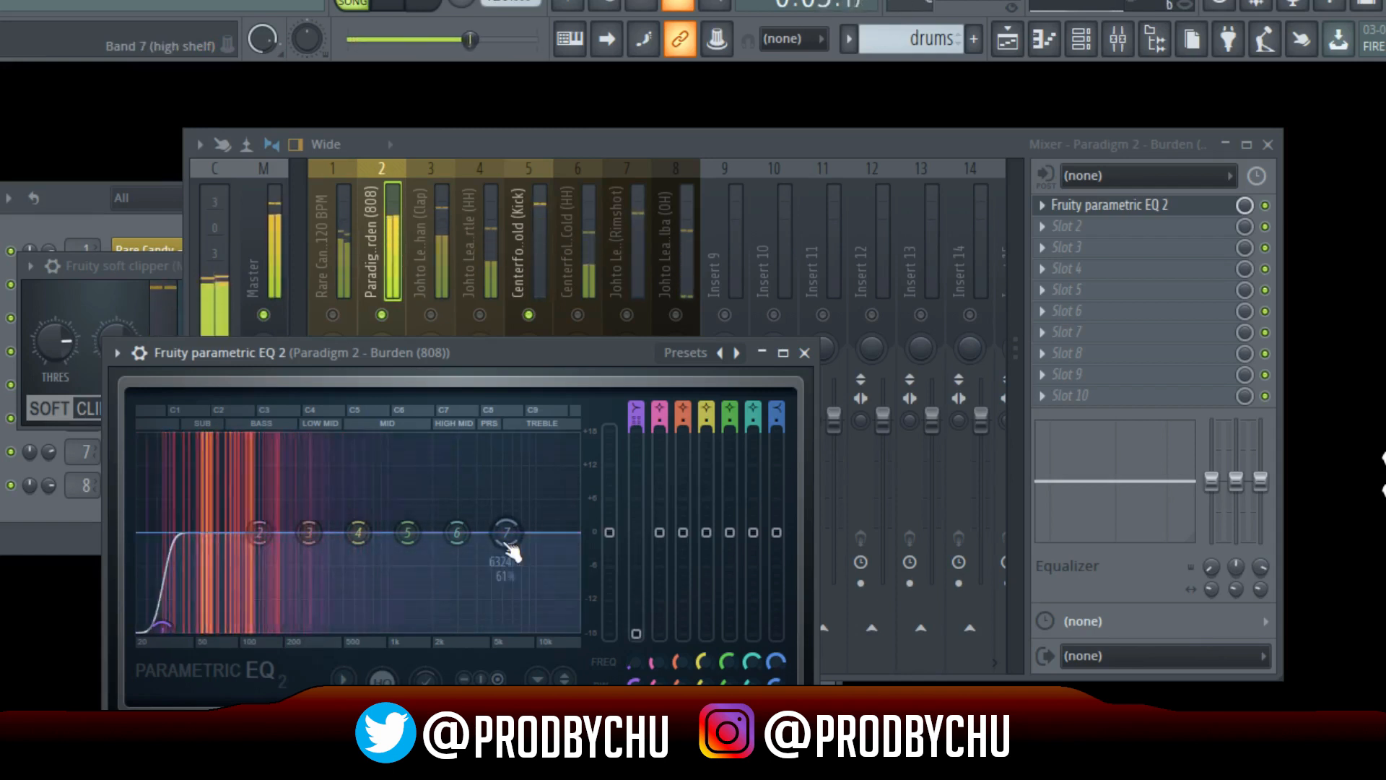
pyautogui.moveTo(505, 533); pyautogui.dragTo(281, 599)
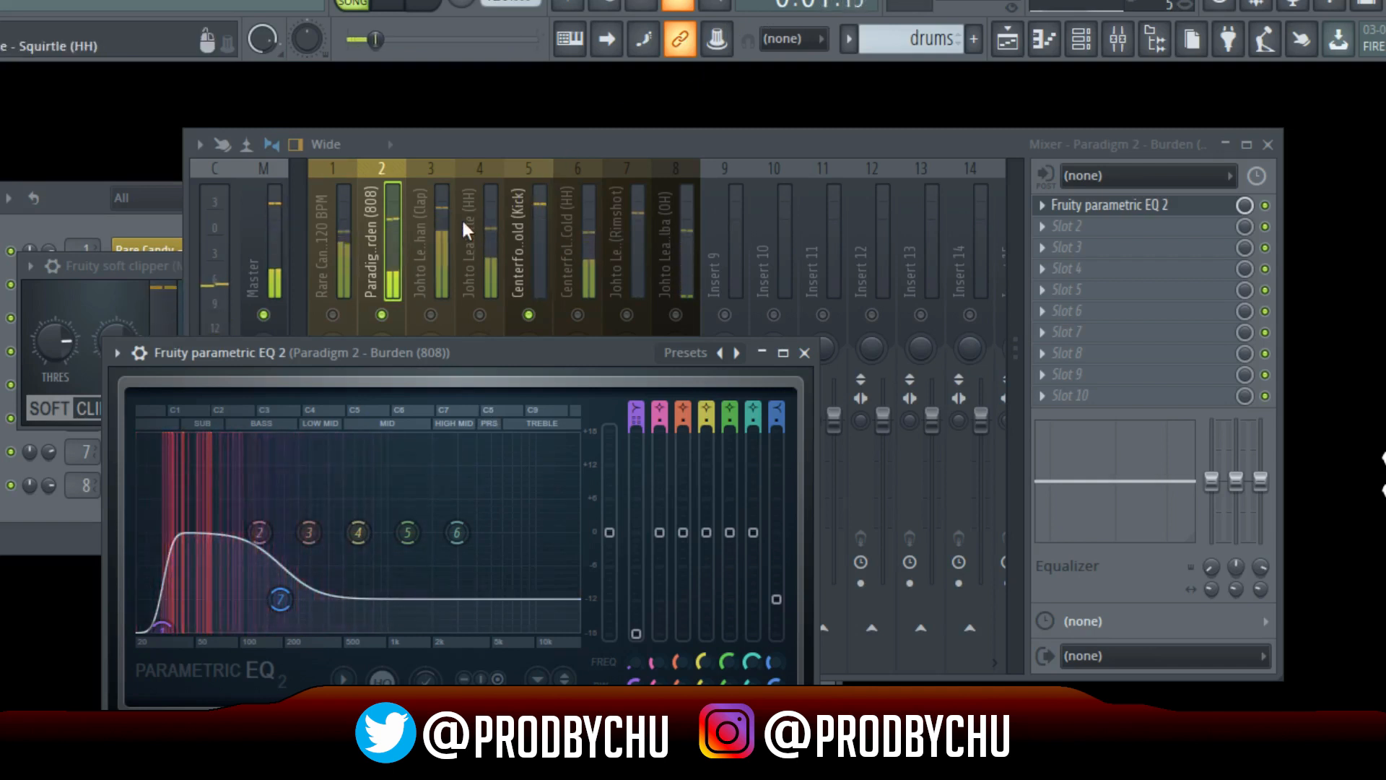
pyautogui.press('space')
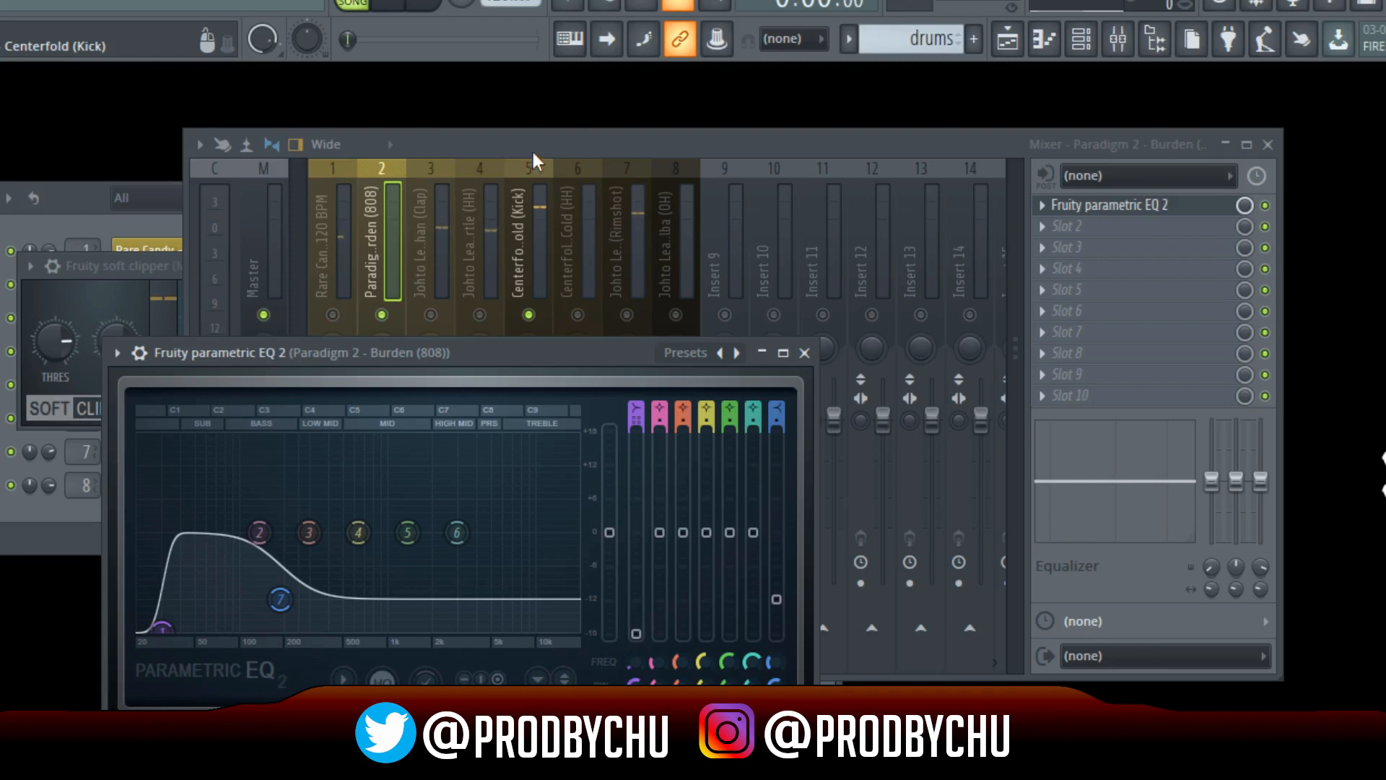
# Route the Centerfold kick mixer track to the Burden 808 track
pyautogui.click(392, 274)
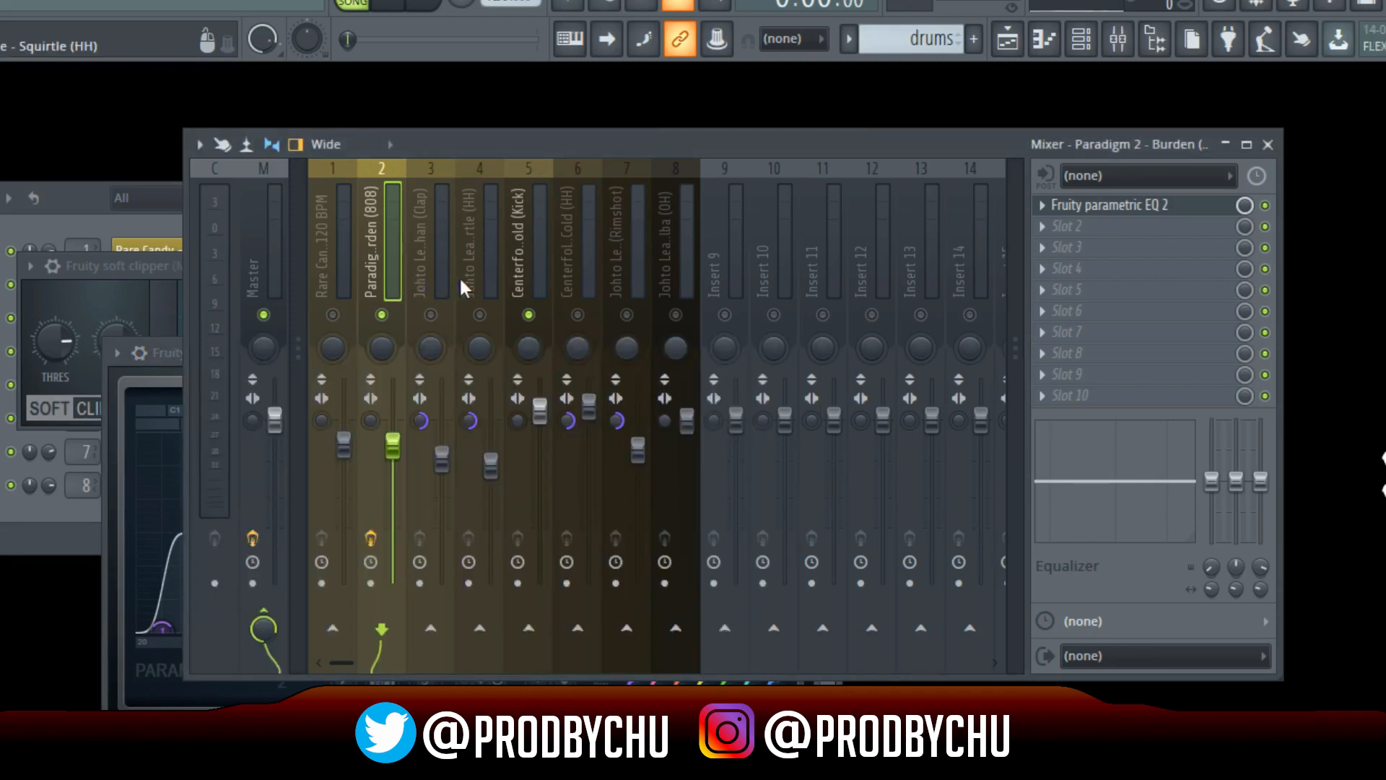
pyautogui.click(526, 274)
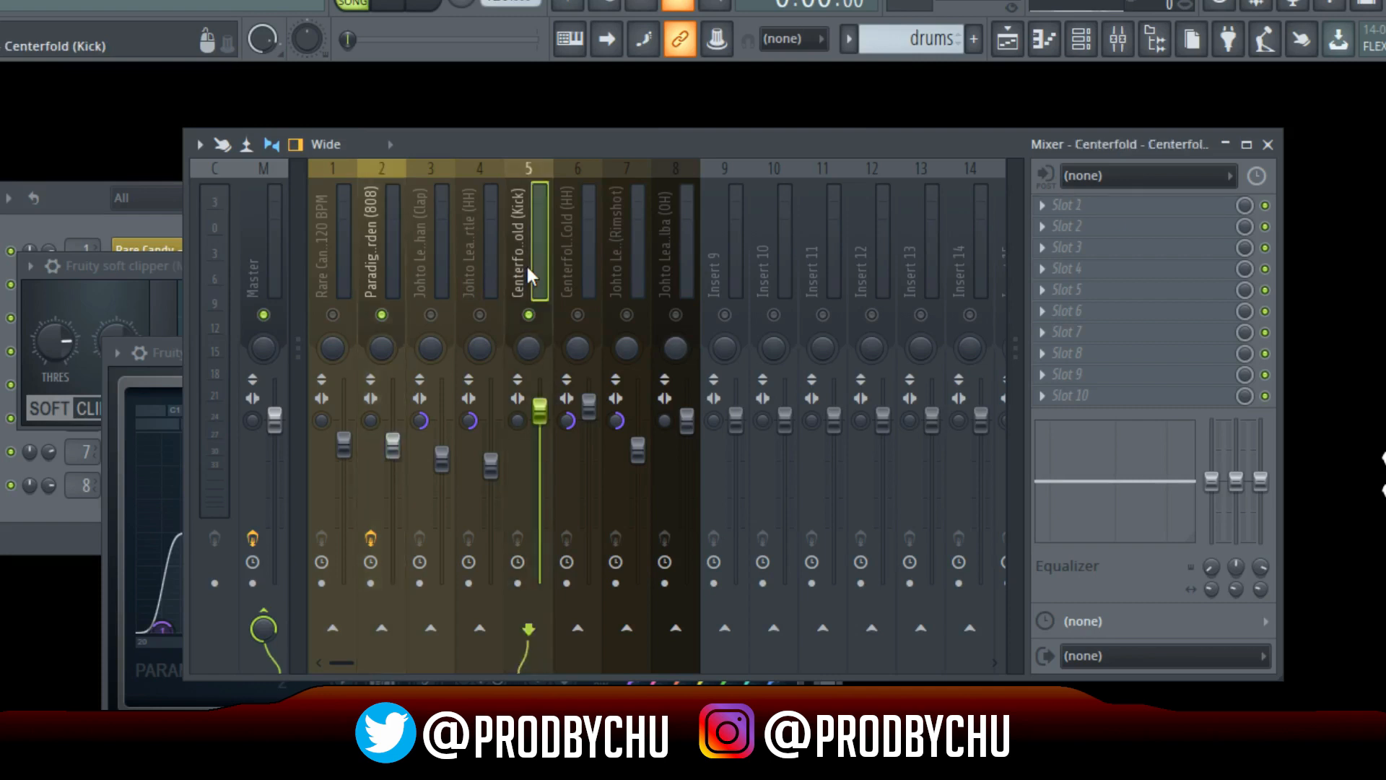
pyautogui.rightClick(381, 629)
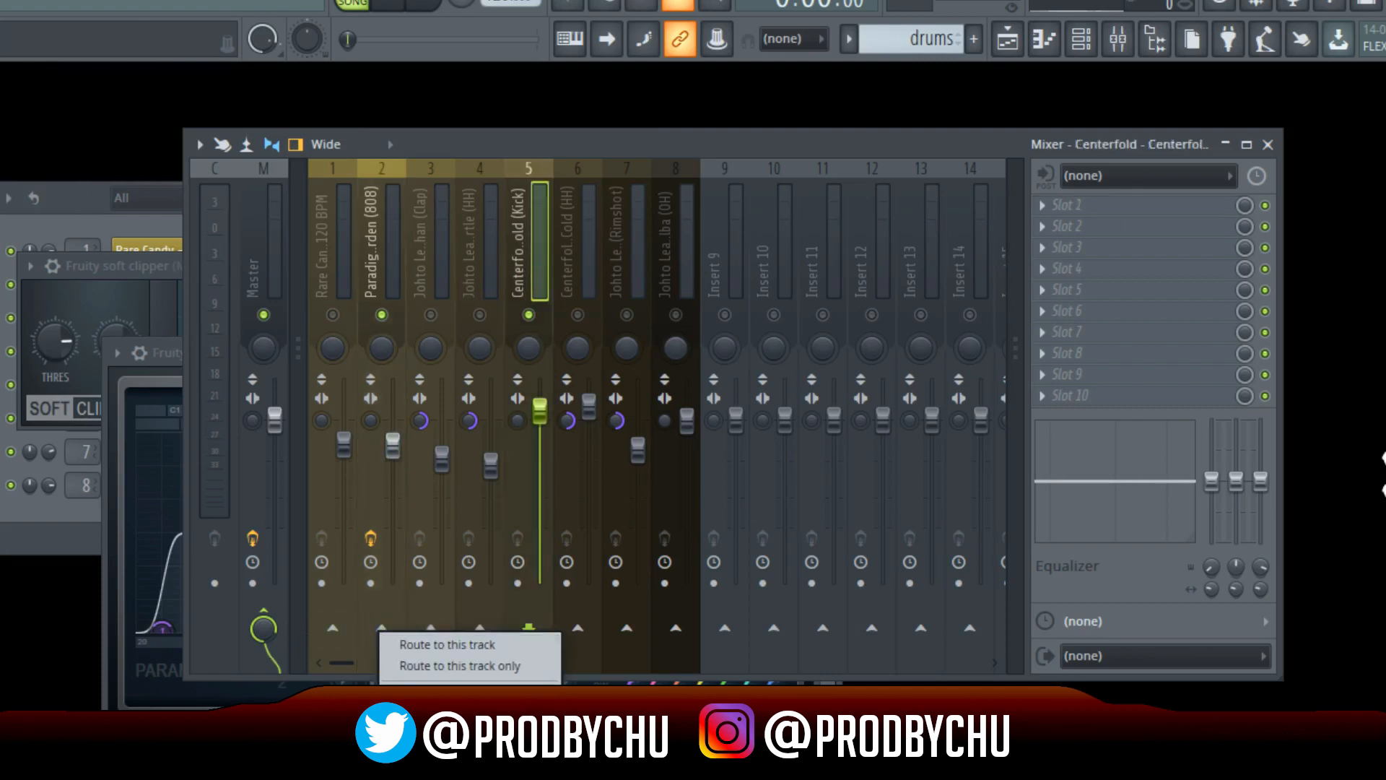
pyautogui.click(448, 645)
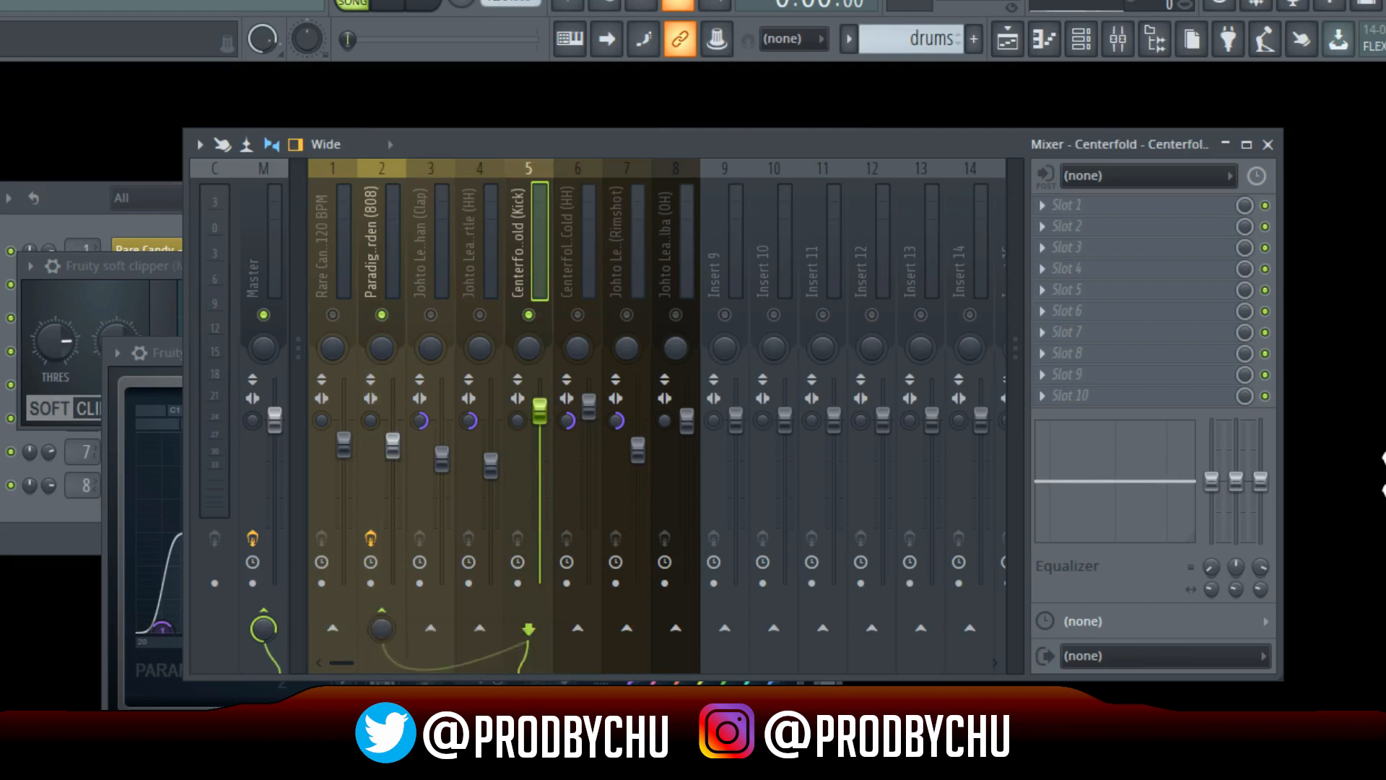
# Insert Fruity Limiter in slot 9 of the Burden 808 track and switch it to compressor mode
pyautogui.click(387, 282)
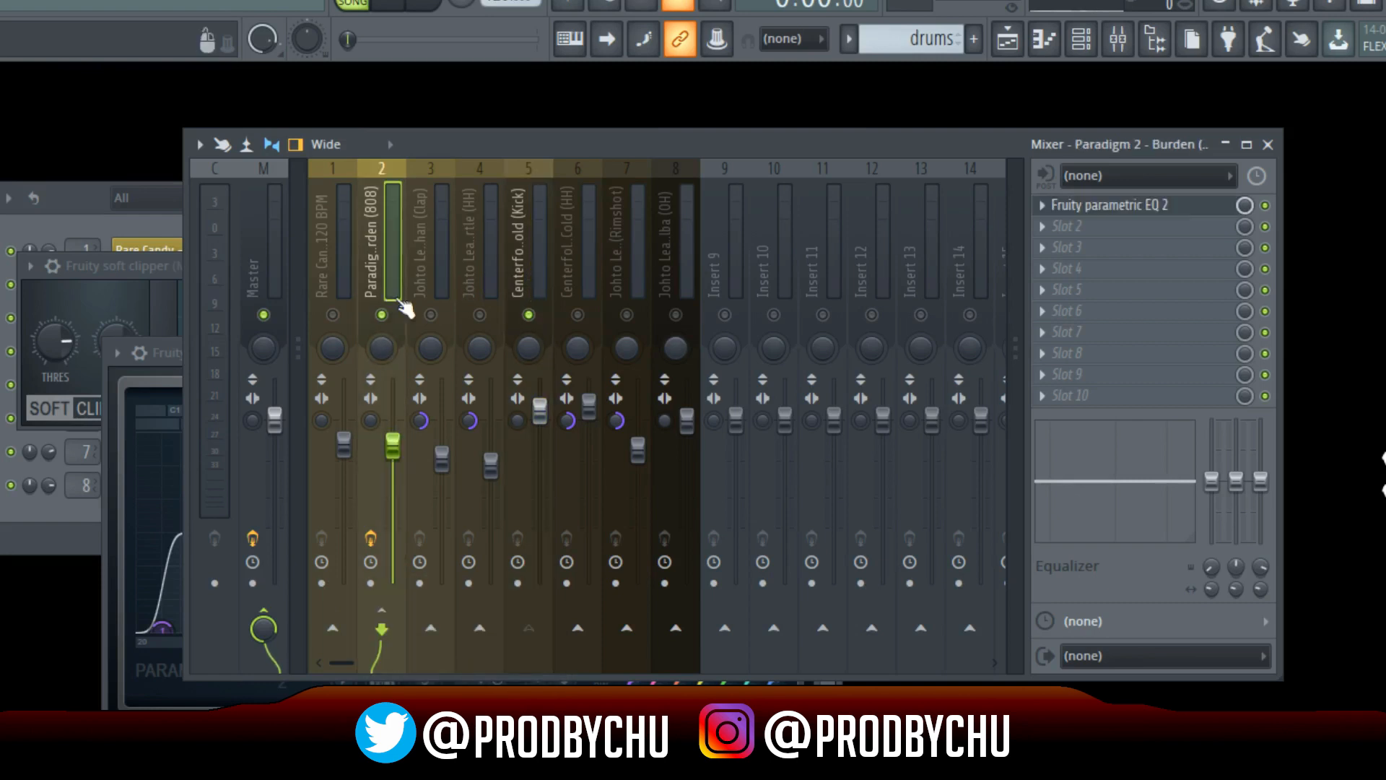
pyautogui.click(1048, 376)
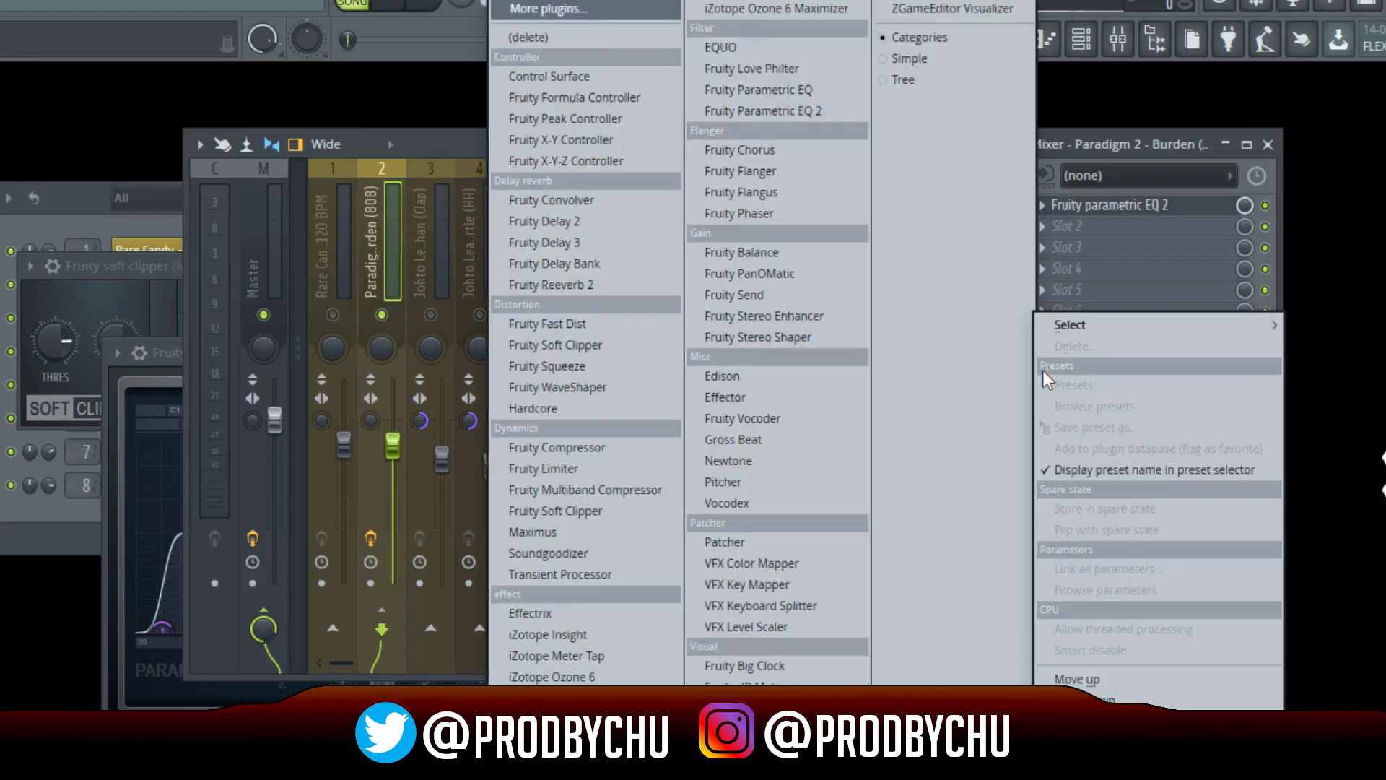
pyautogui.click(552, 470)
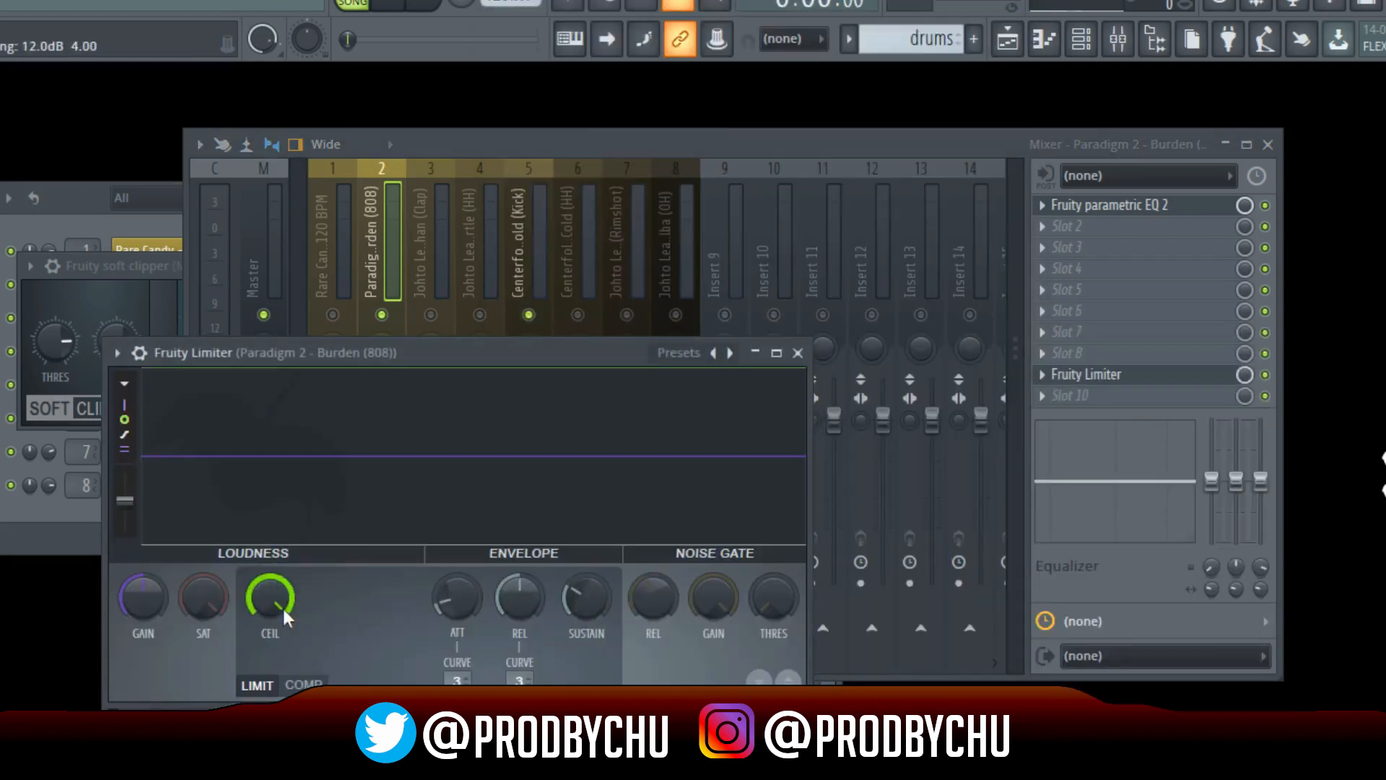
pyautogui.click(298, 686)
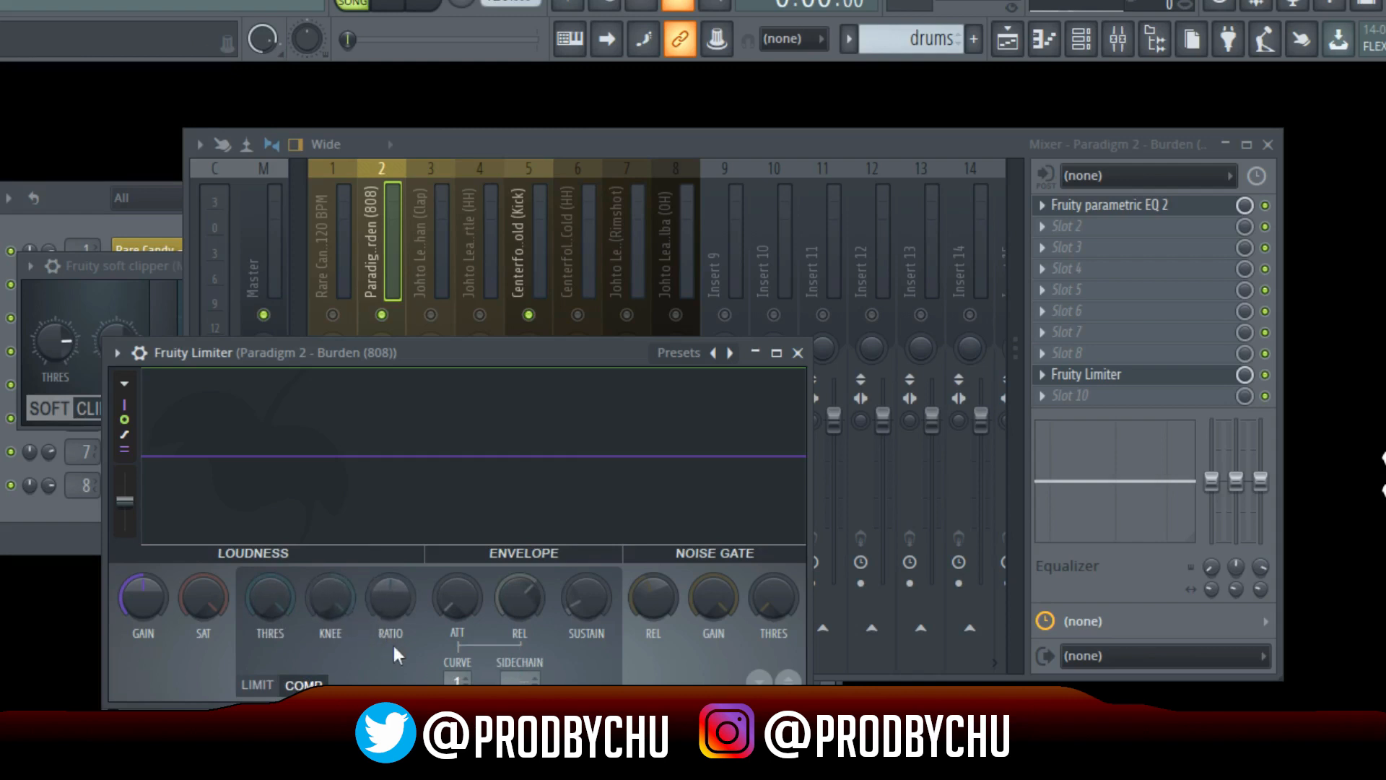
# Set up the 808's kick ducking with sidechain input 1, a lowered threshold, a raised knee and ratio, and about 275 ms release
pyautogui.press('space')
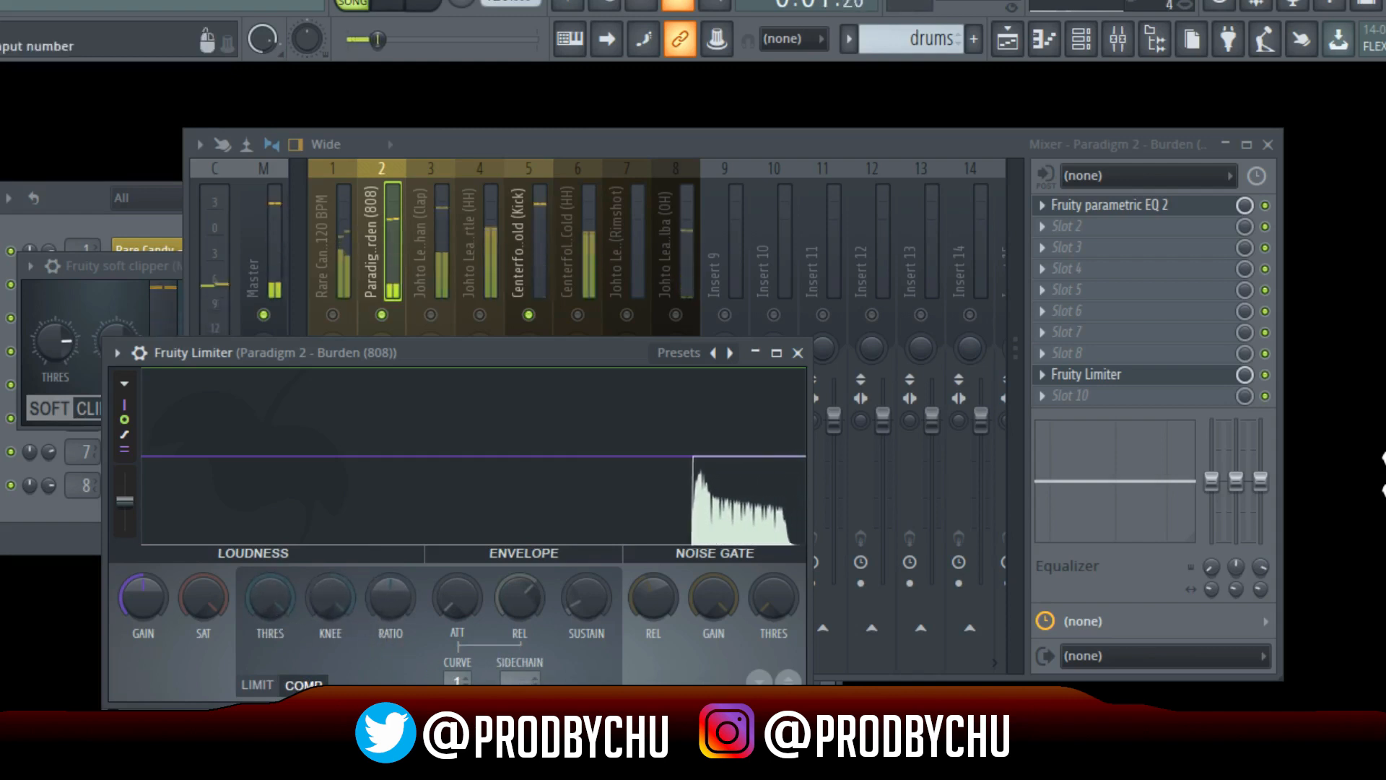
pyautogui.moveTo(278, 622); pyautogui.dragTo(279, 670)
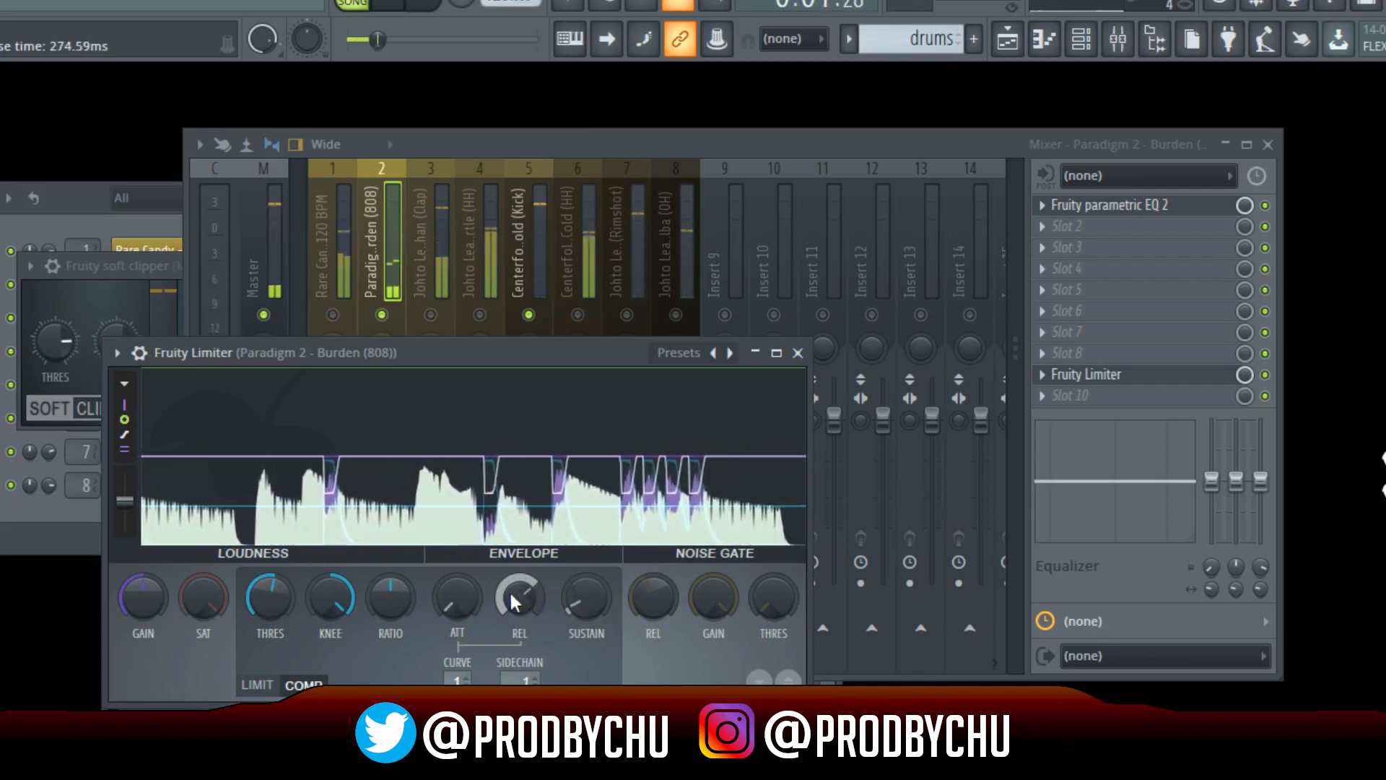
pyautogui.press('space')
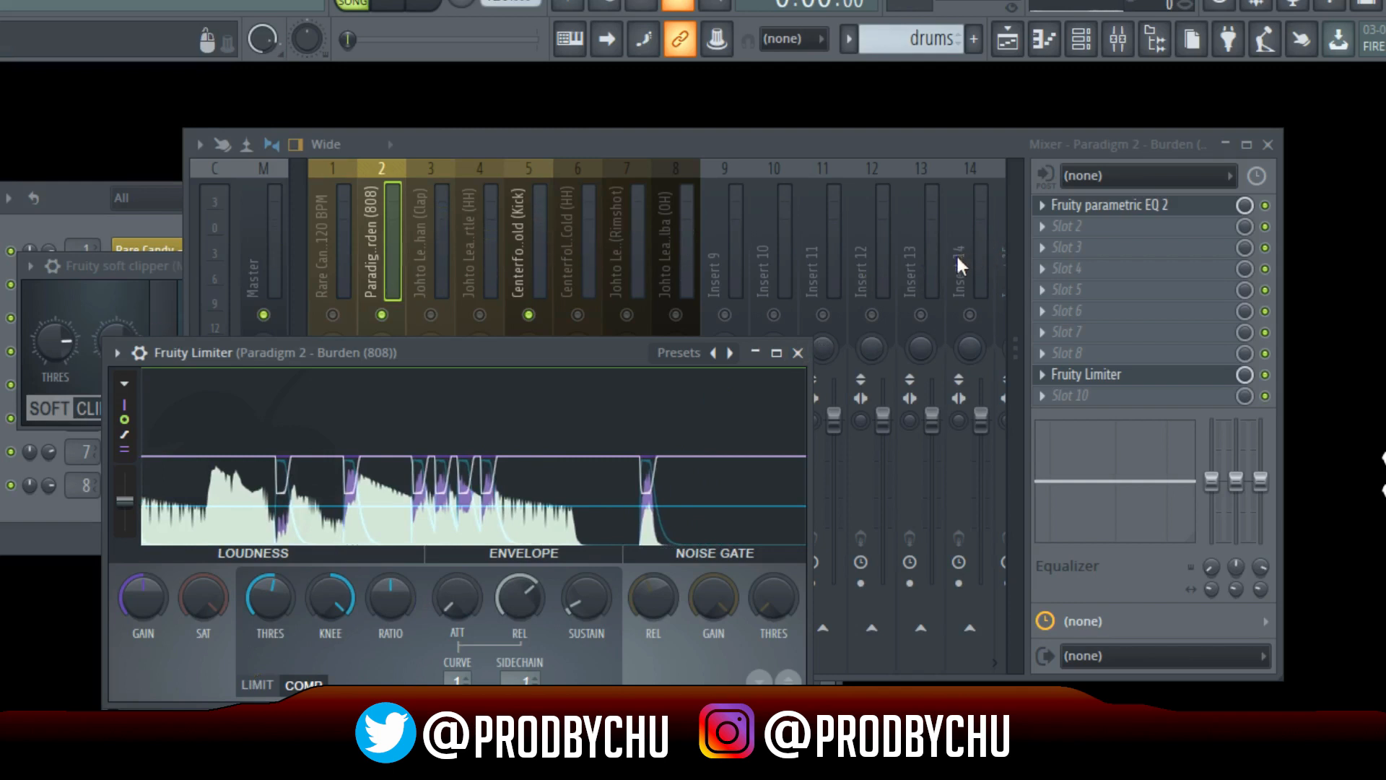
# Insert Fruity Fast Dist in slot 3 of the 808 track and soften its distortion to a linear curve
pyautogui.press('space')
pyautogui.click(1061, 247)
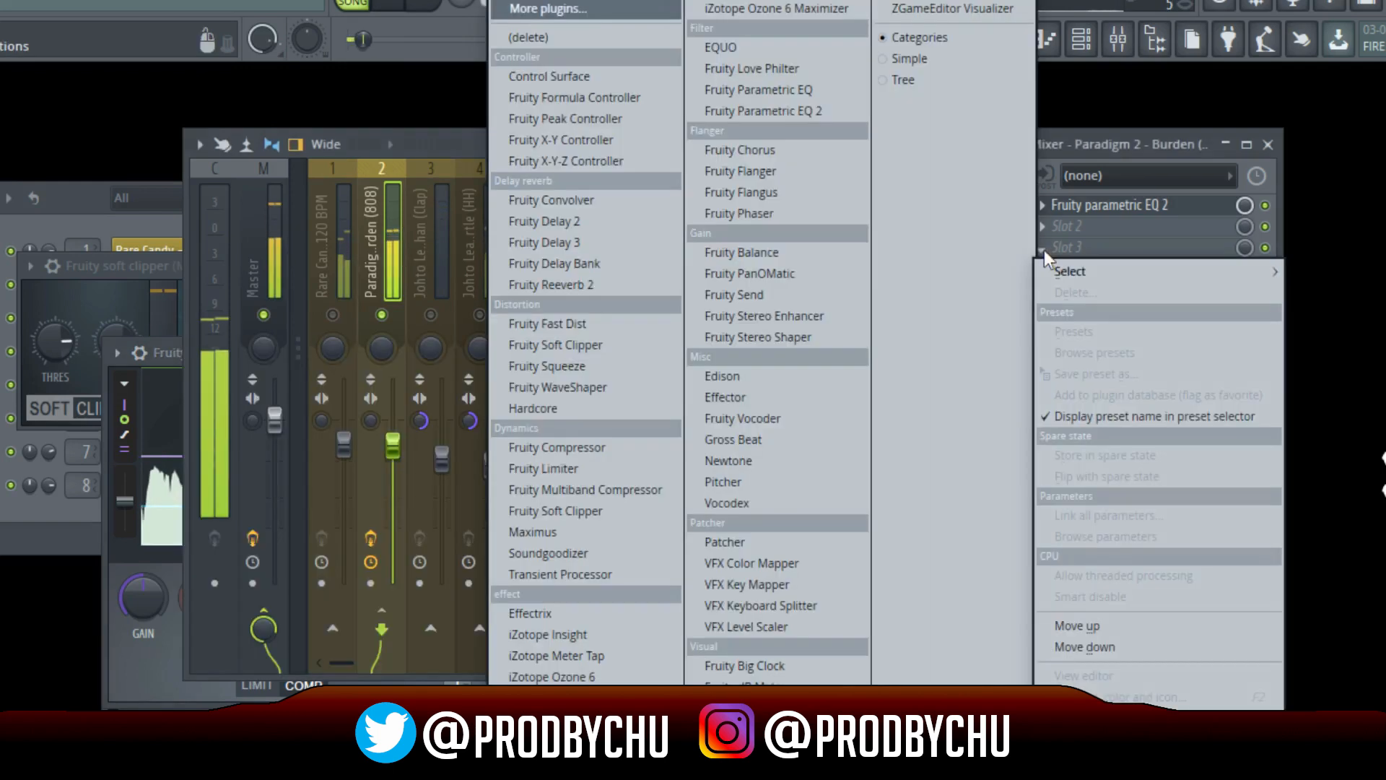
pyautogui.click(614, 326)
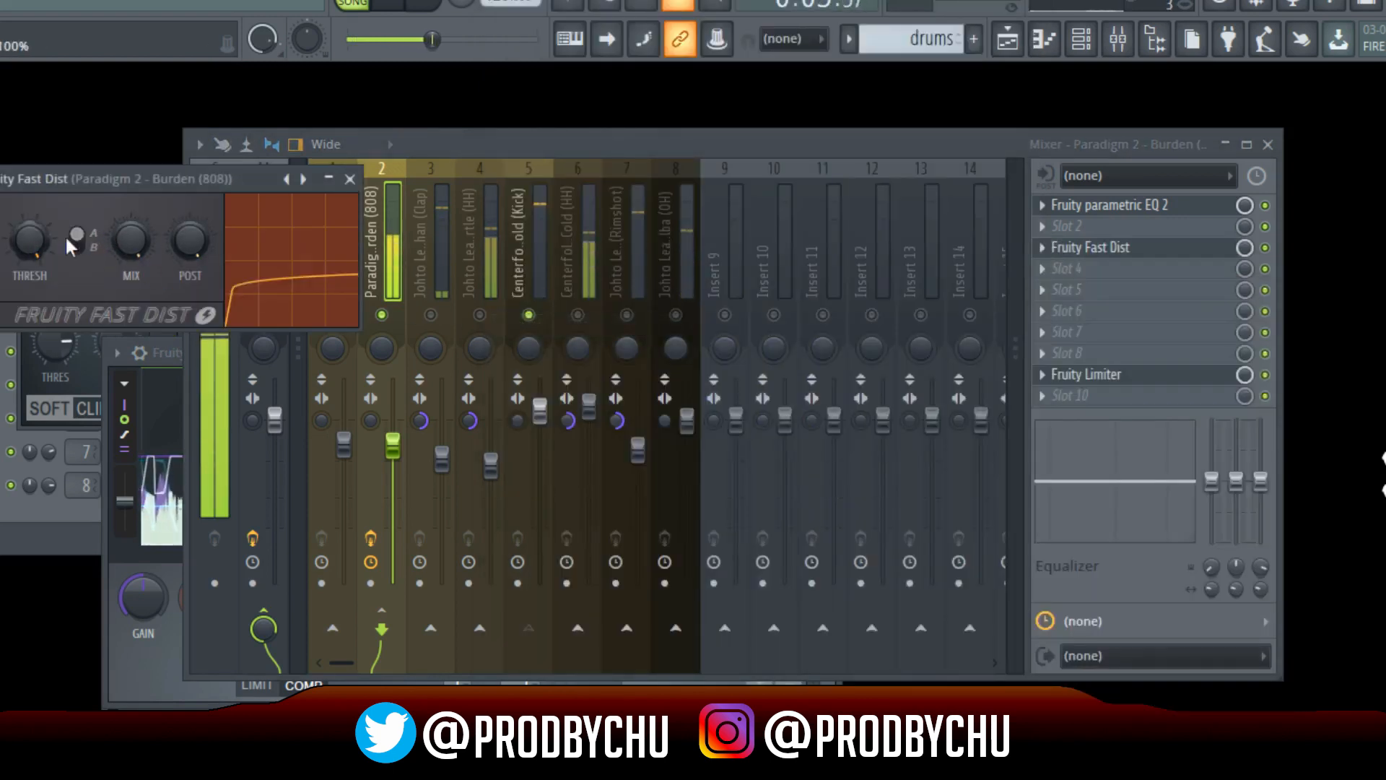
pyautogui.click(76, 240)
pyautogui.moveTo(34, 239); pyautogui.dragTo(34, 375)
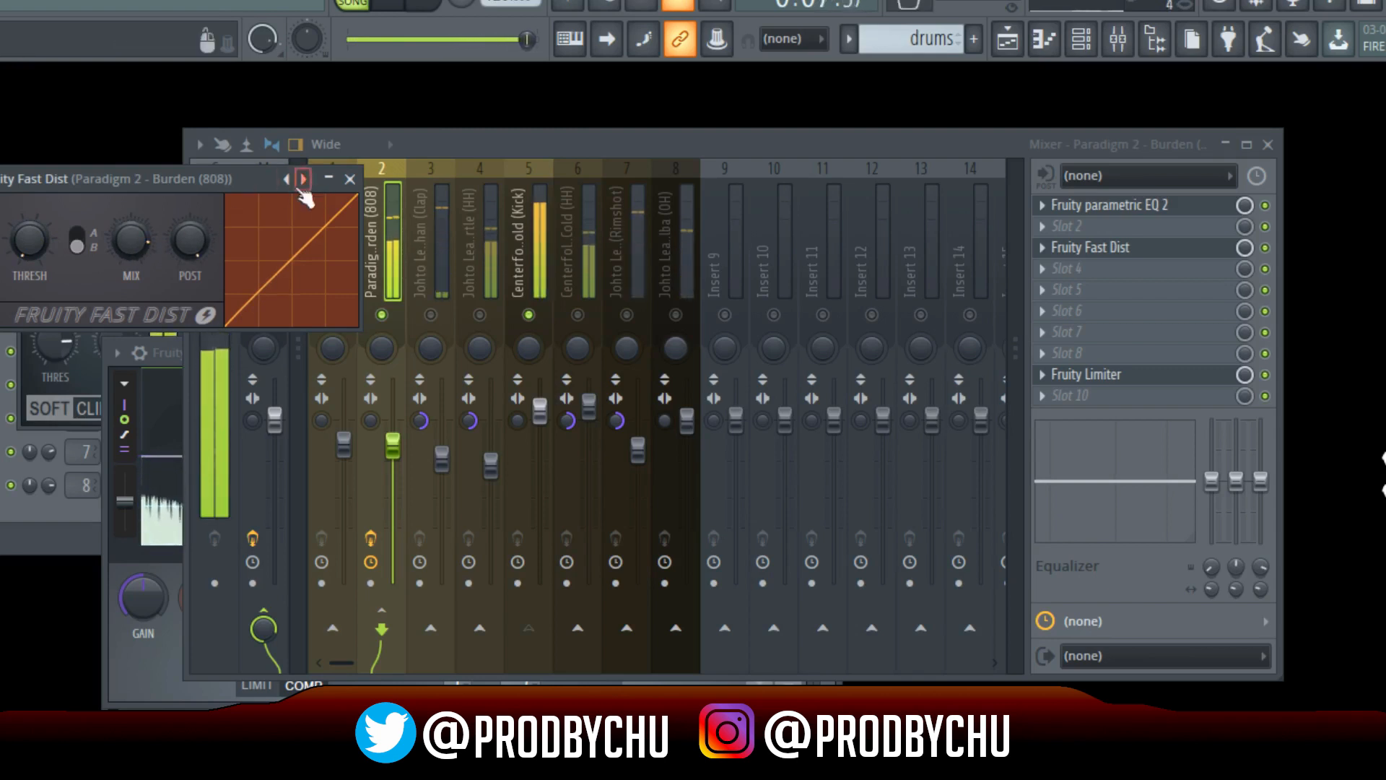
pyautogui.click(349, 178)
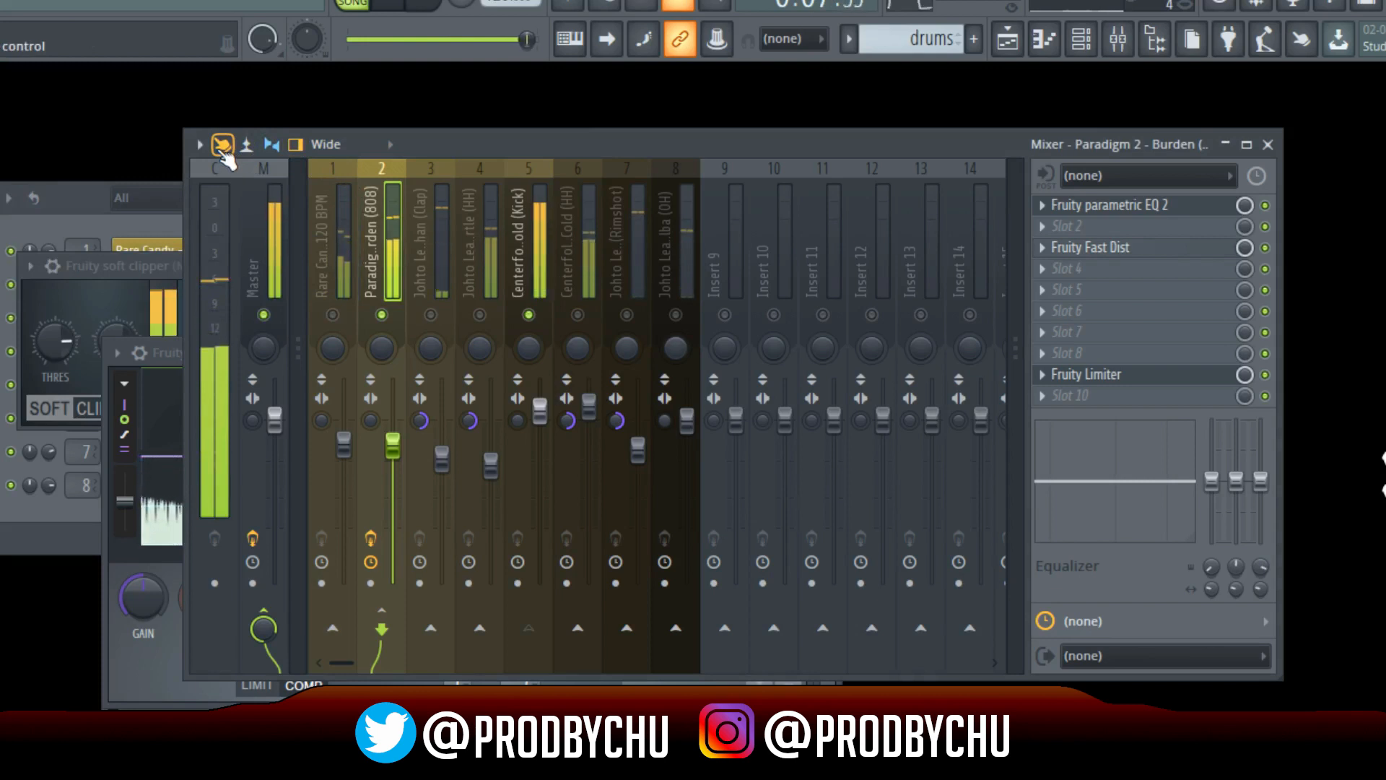
pyautogui.press('space')
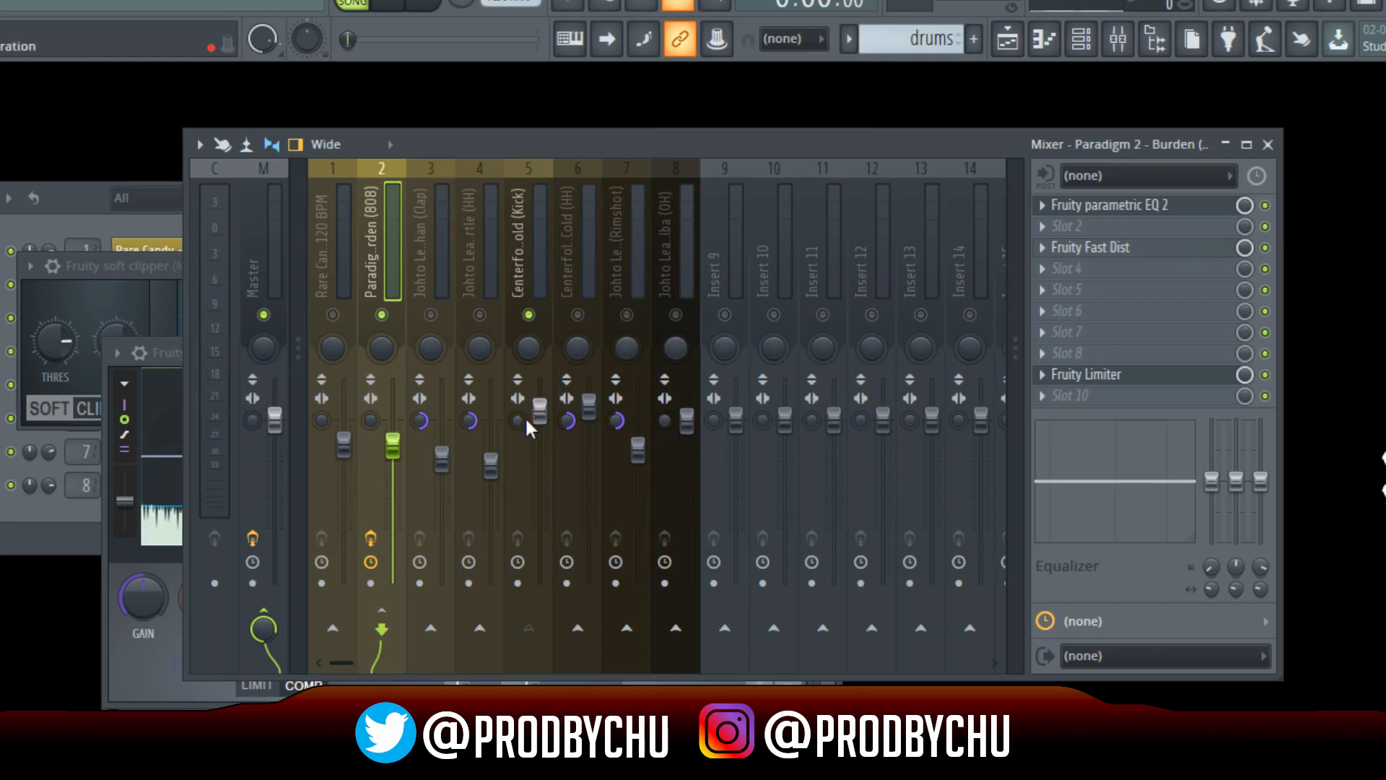
# Insert Fruity WaveShaper in slot 4 of the Burden 808 track and bend the middle of its curve upward
pyautogui.click(1044, 270)
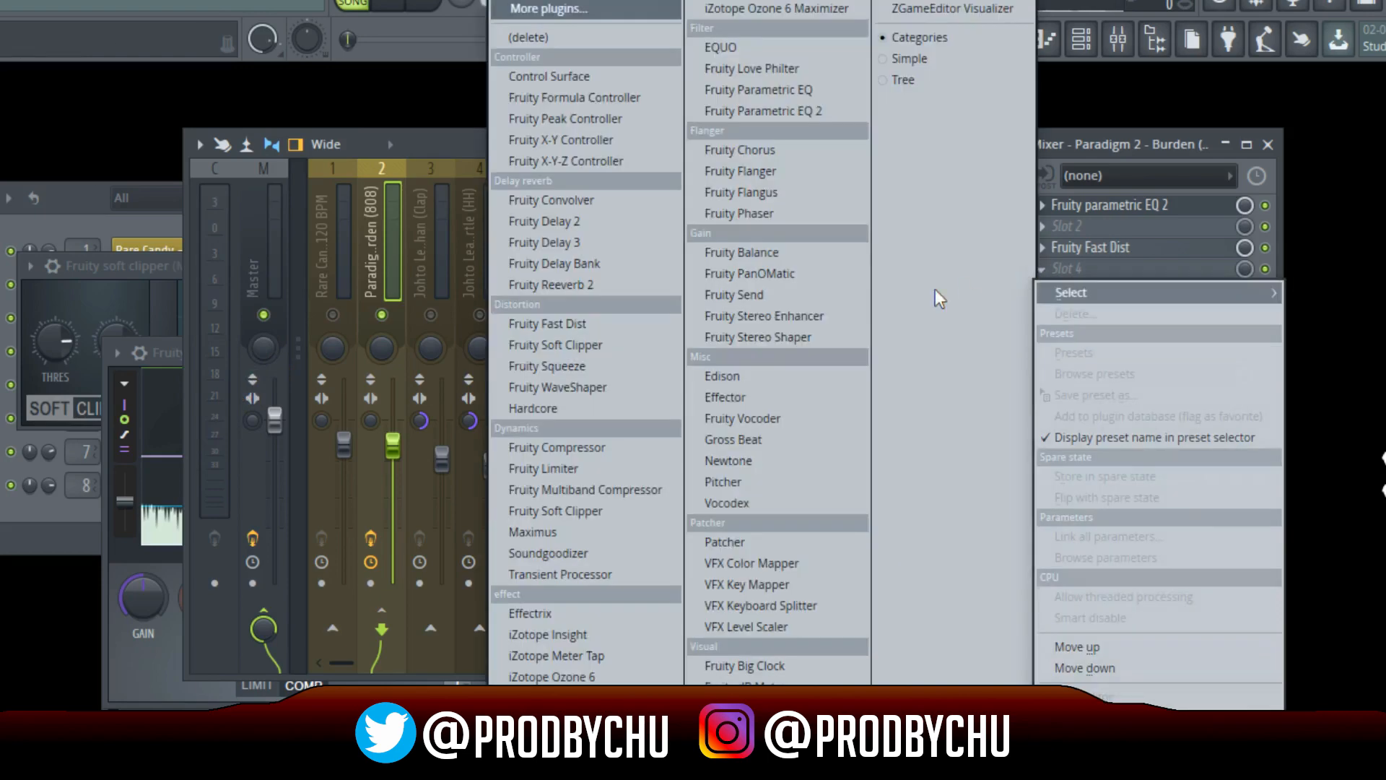
pyautogui.click(576, 387)
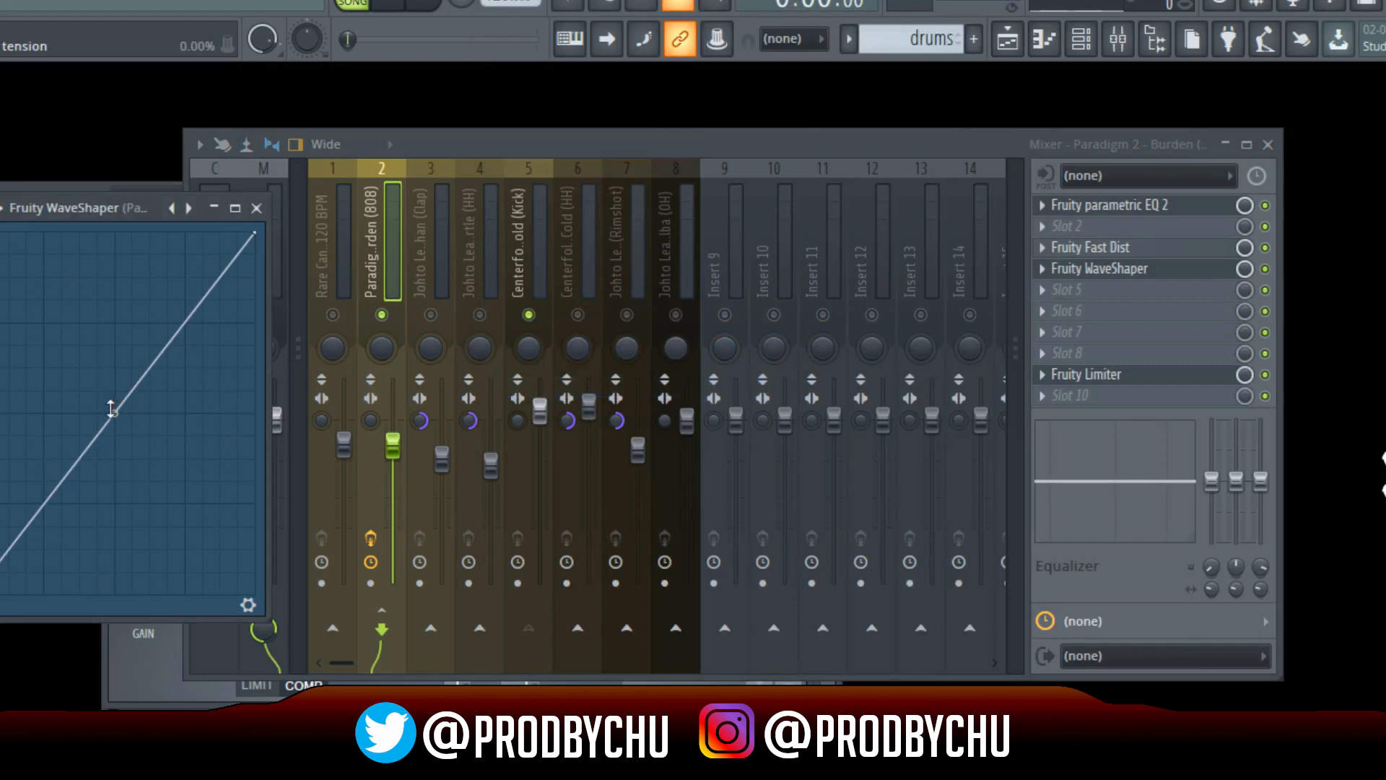
pyautogui.moveTo(115, 413); pyautogui.dragTo(114, 381)
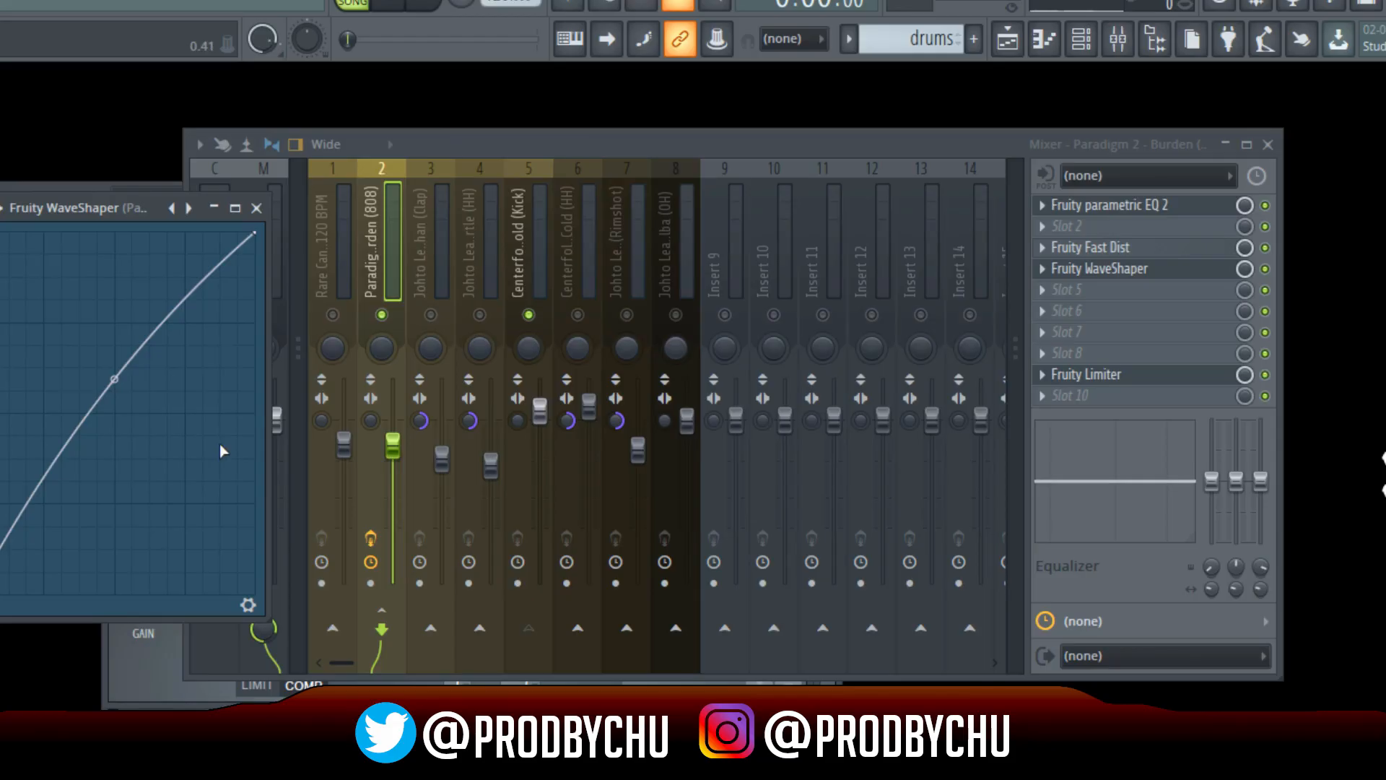
# Compare playback of the 808 and kick with Fruity WaveShaper bypassed and re-enabled
pyautogui.click(1265, 268)
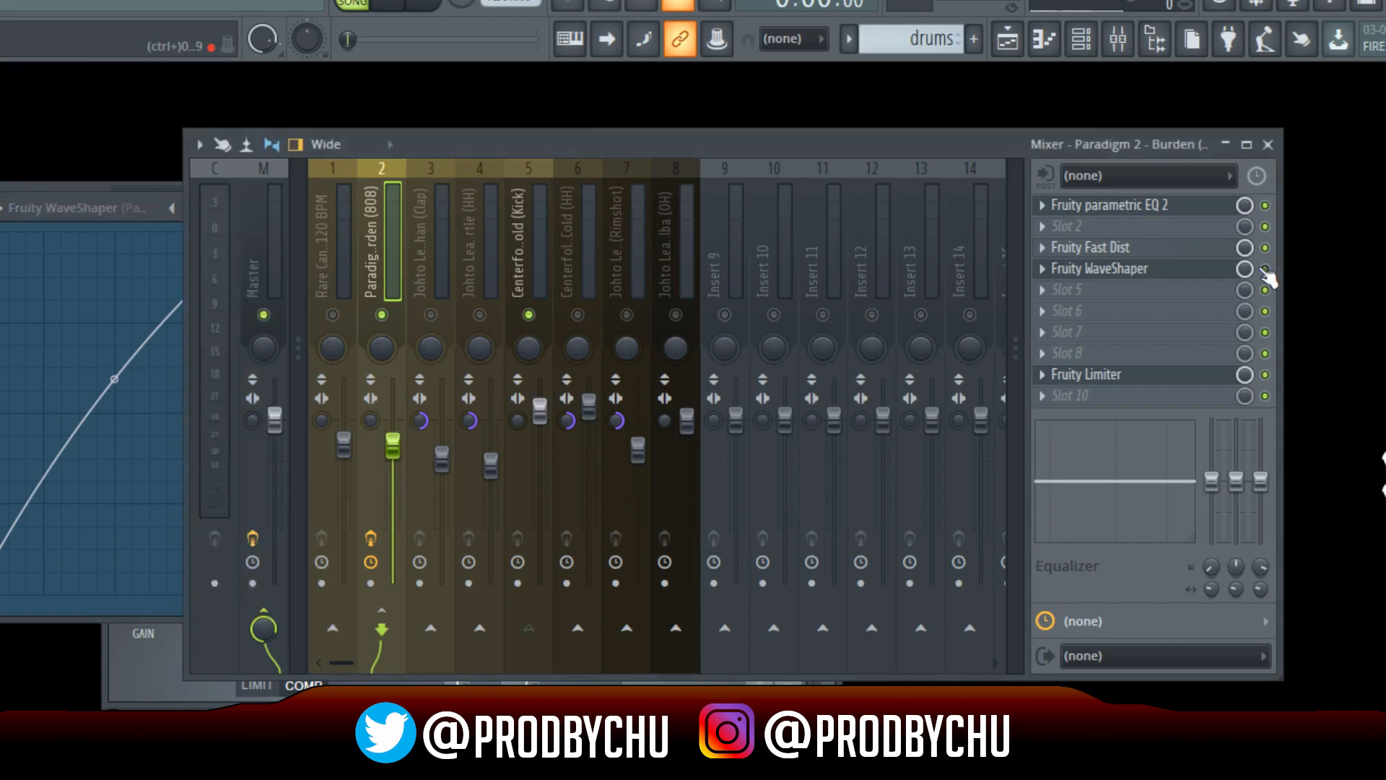
pyautogui.press('space')
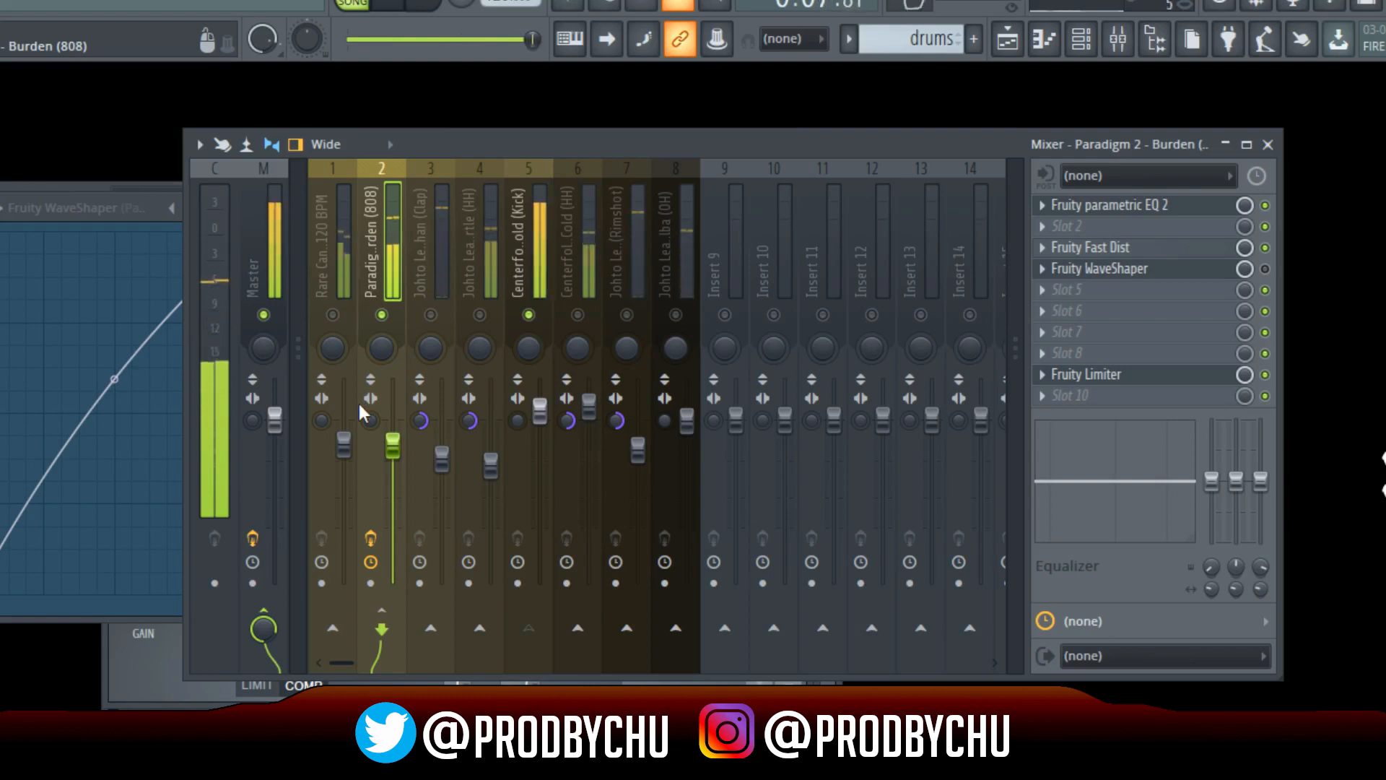
pyautogui.press('space')
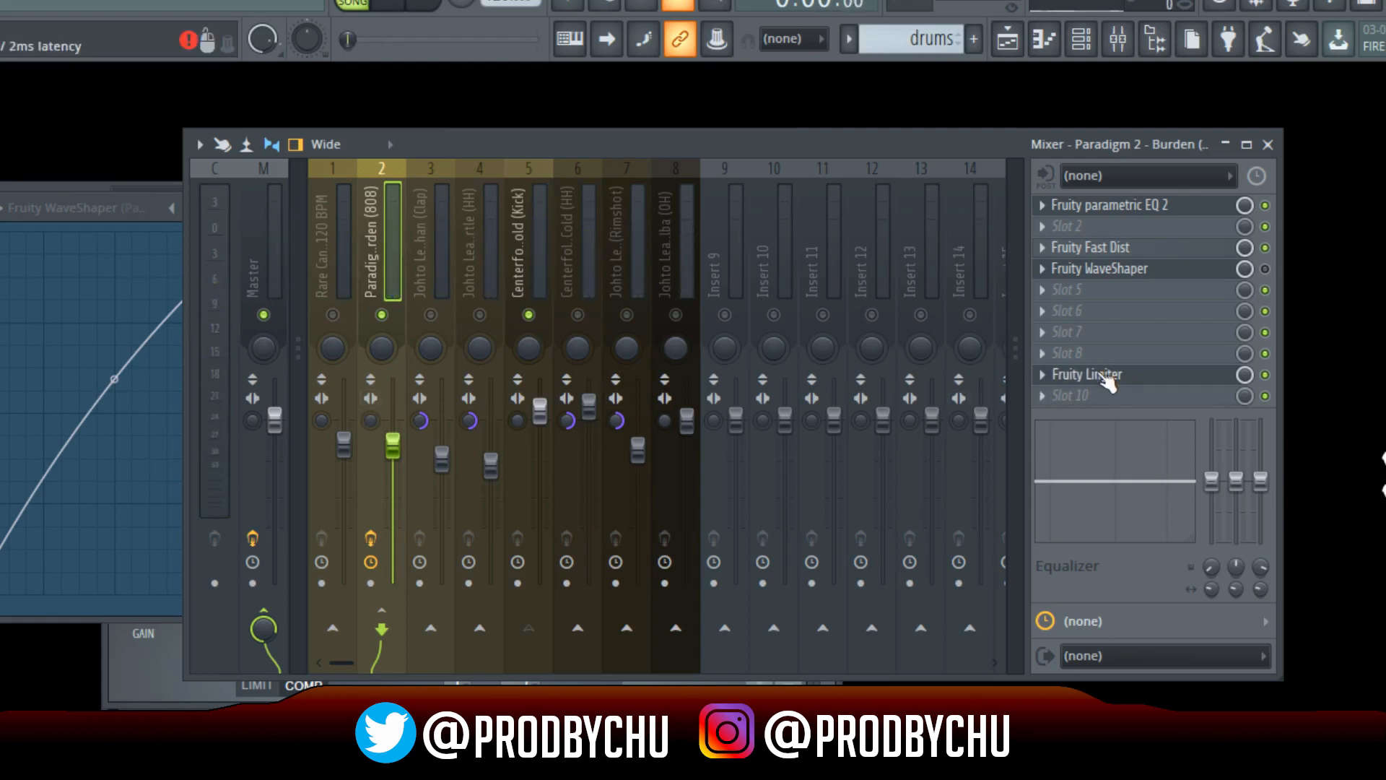
pyautogui.press('space')
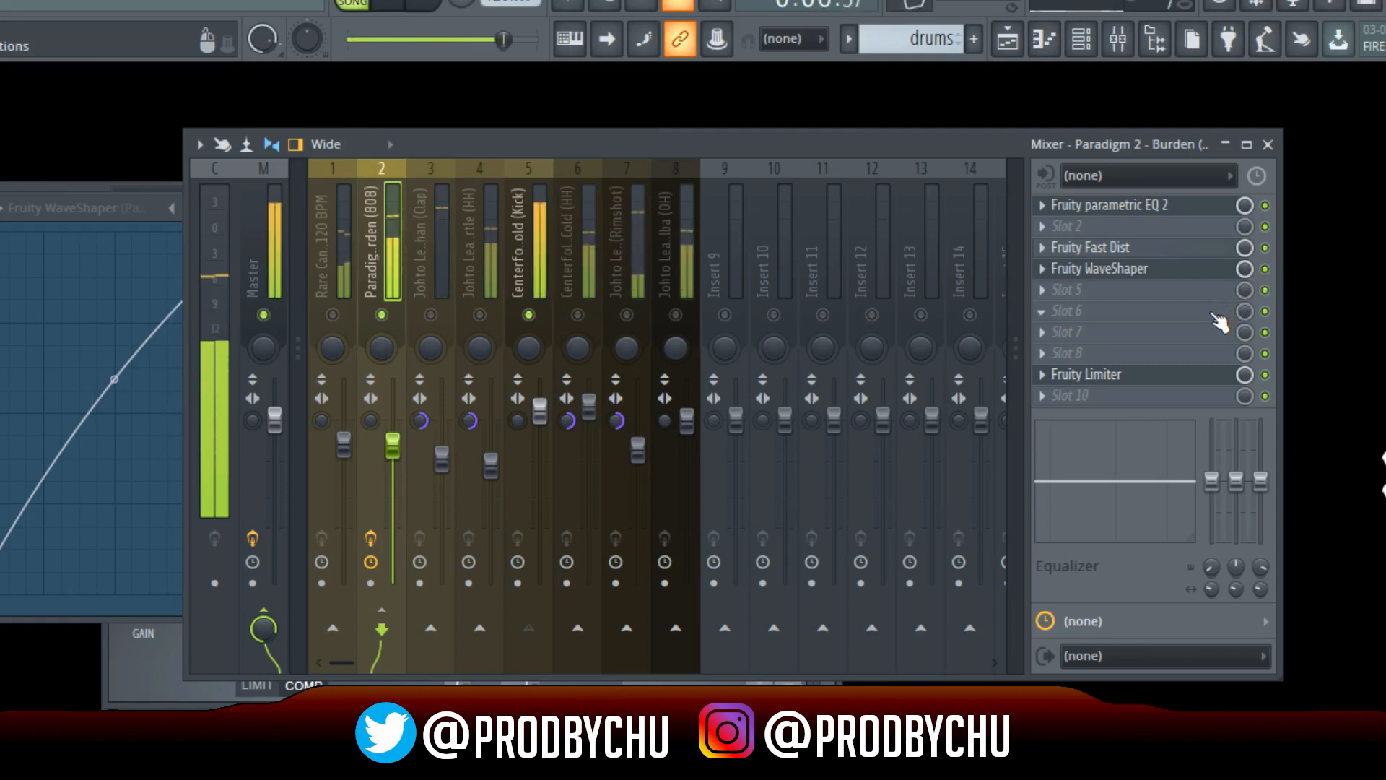
pyautogui.press('space')
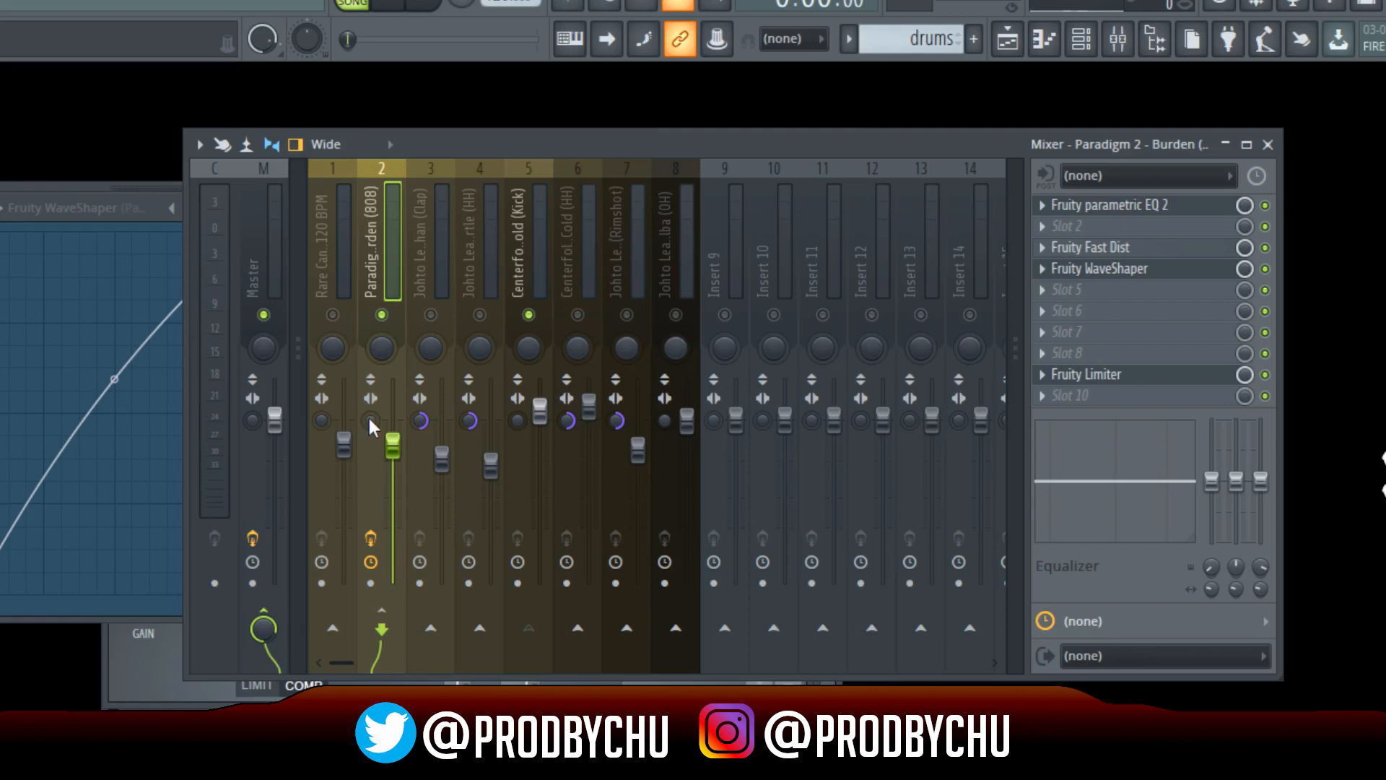
# Widen the Burden 808 track slightly with its stereo separation control while auditioning it with the kick
pyautogui.press('space')
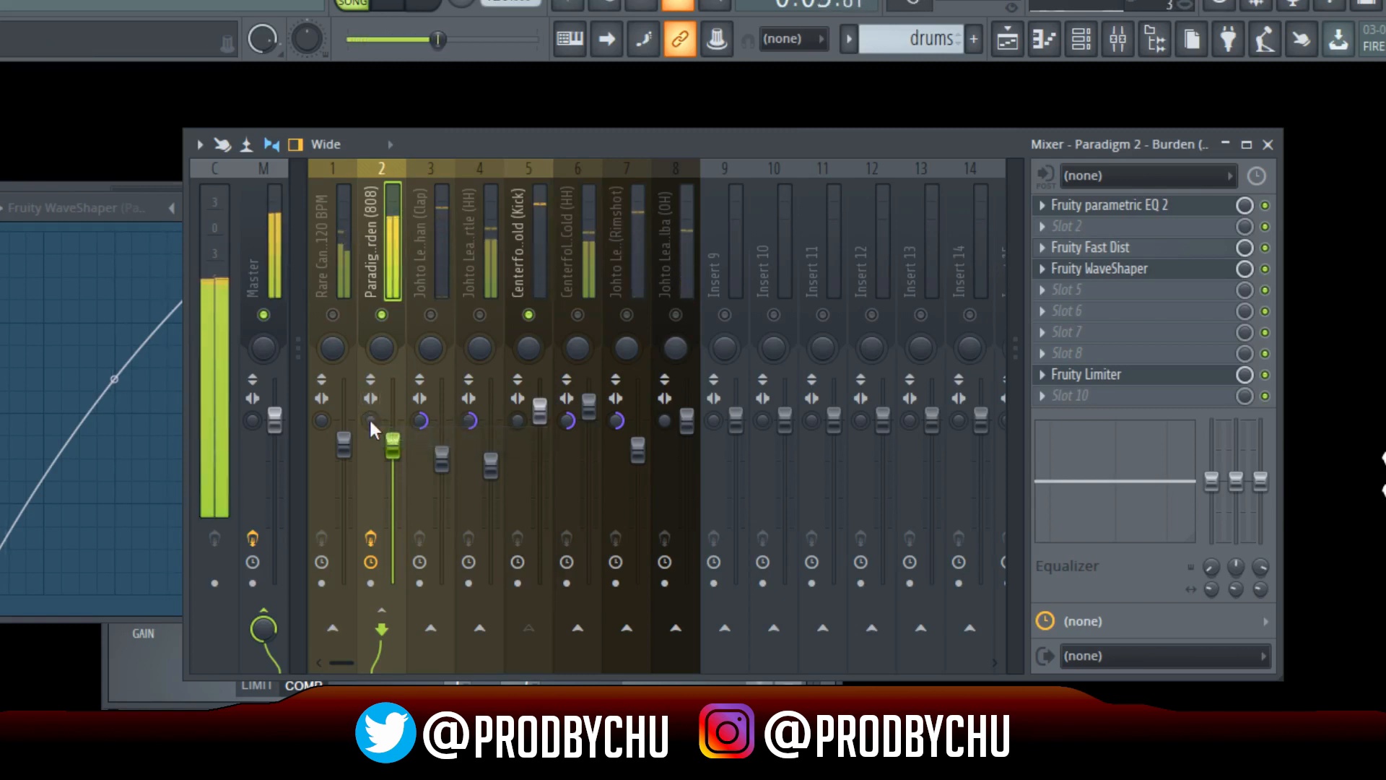
pyautogui.moveTo(370, 420)
pyautogui.mouseDown()
pyautogui.moveTo(369, 403)
pyautogui.moveTo(369, 426)
pyautogui.mouseUp()
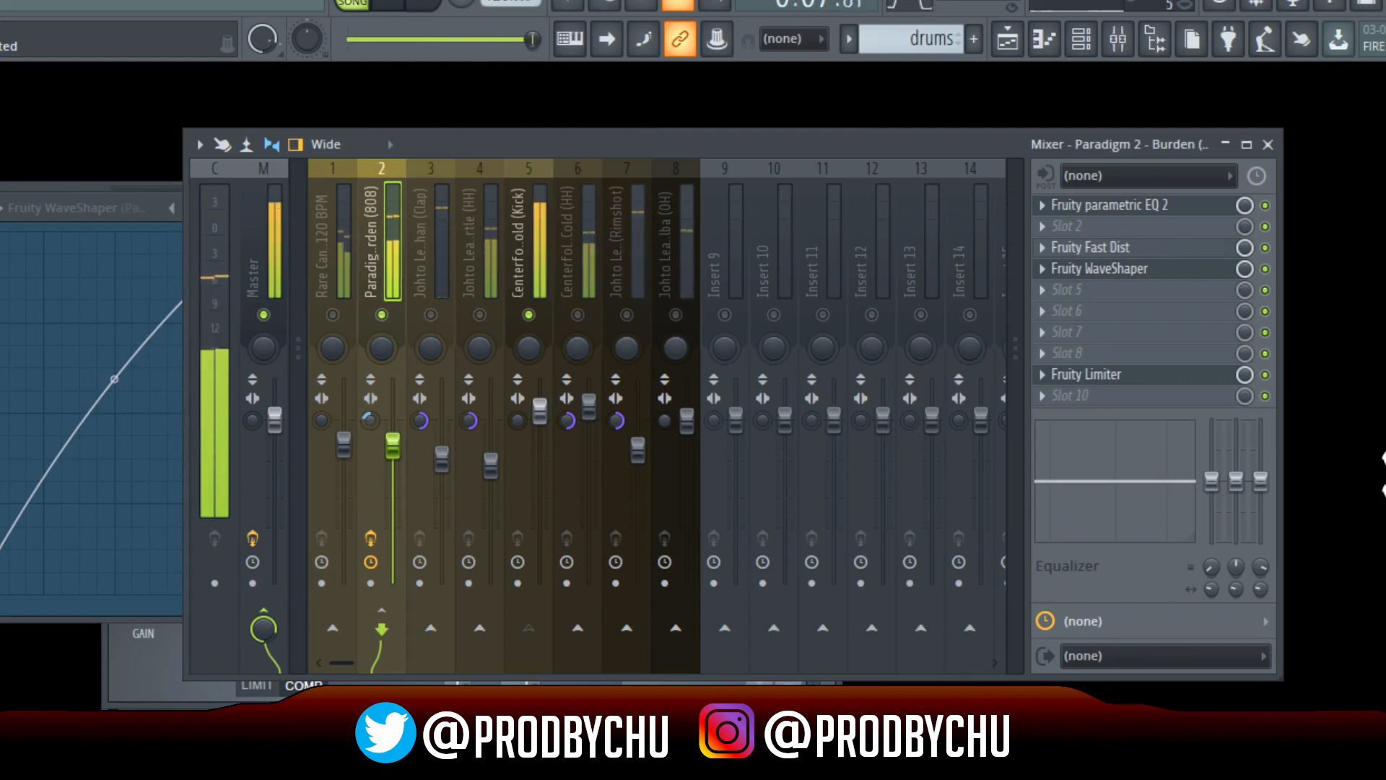
pyautogui.press('space')
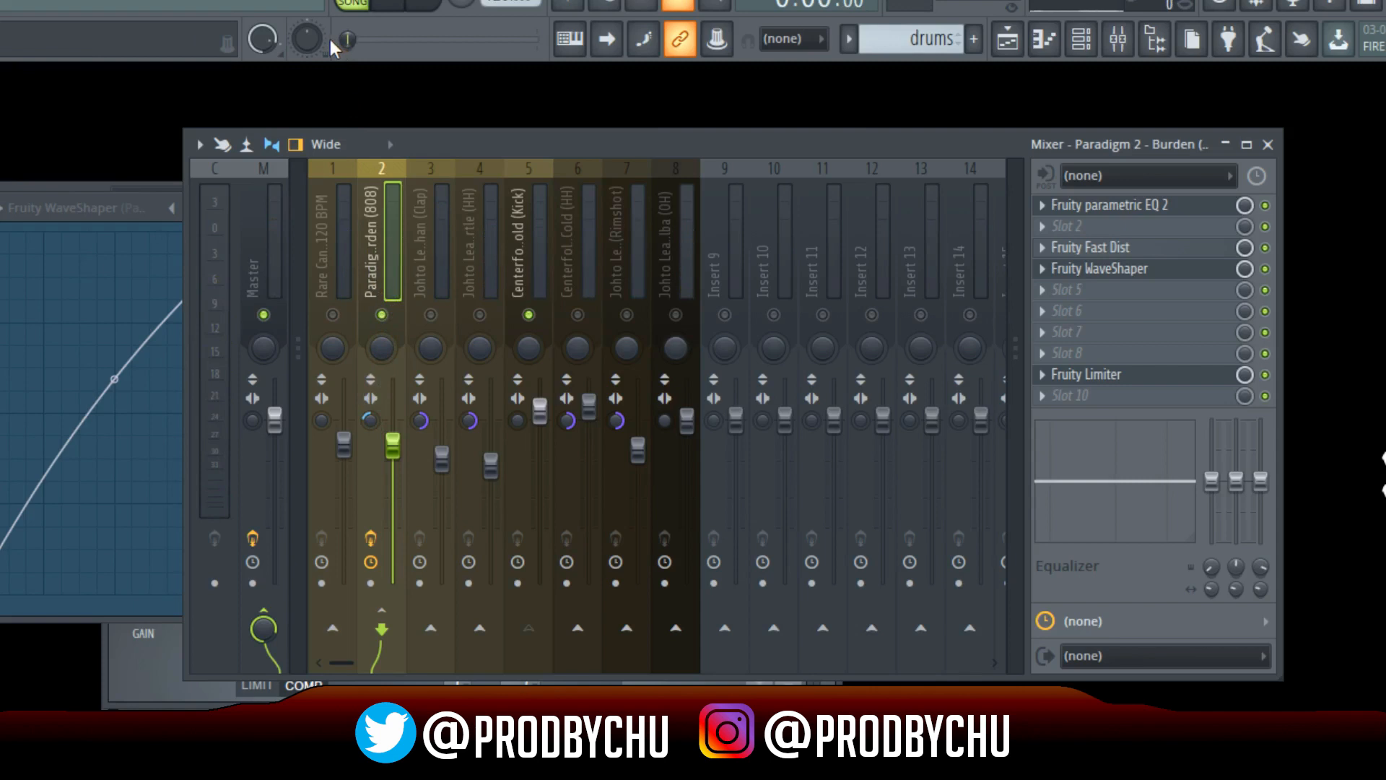
# Unmute all mixer tracks and compare full beat playback with the Burden 808 track's effects bypassed and re-enabled
pyautogui.press('space')
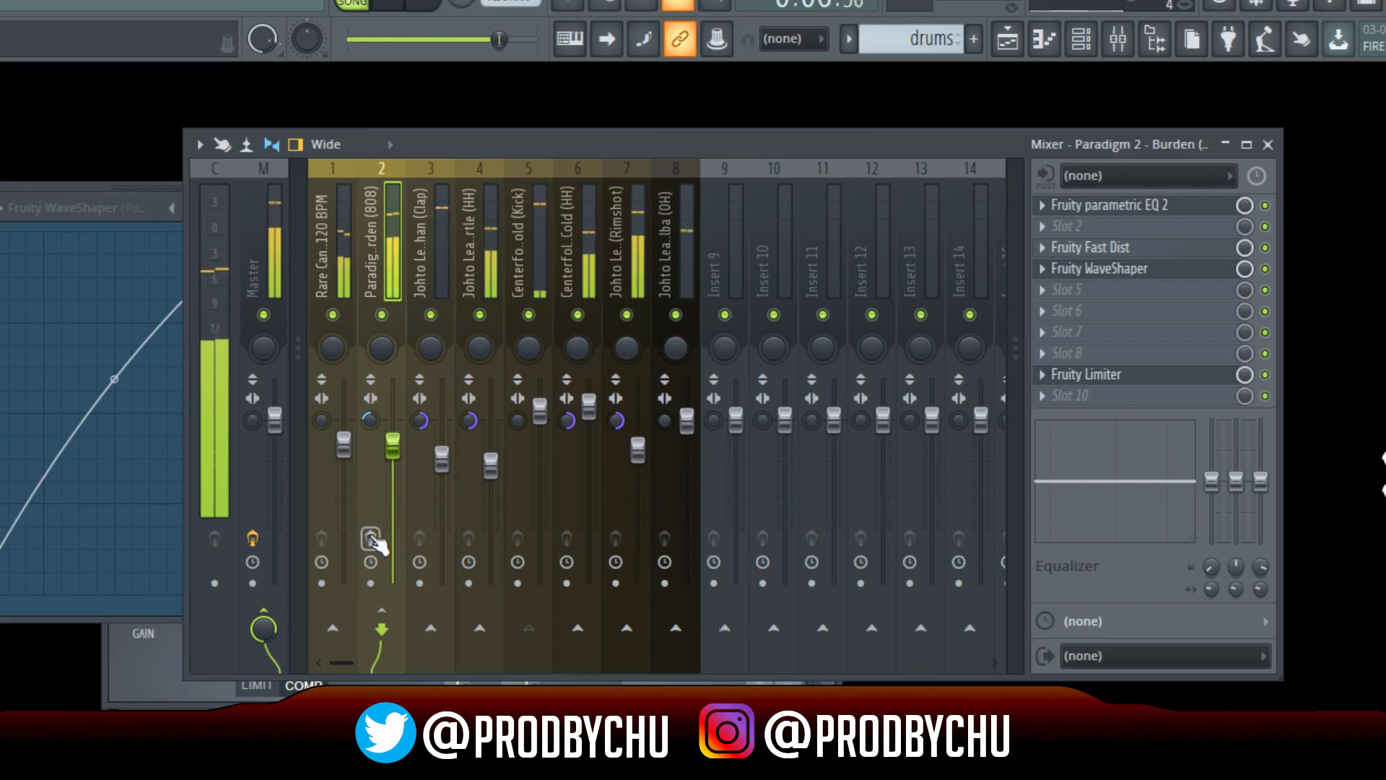
pyautogui.press('space')
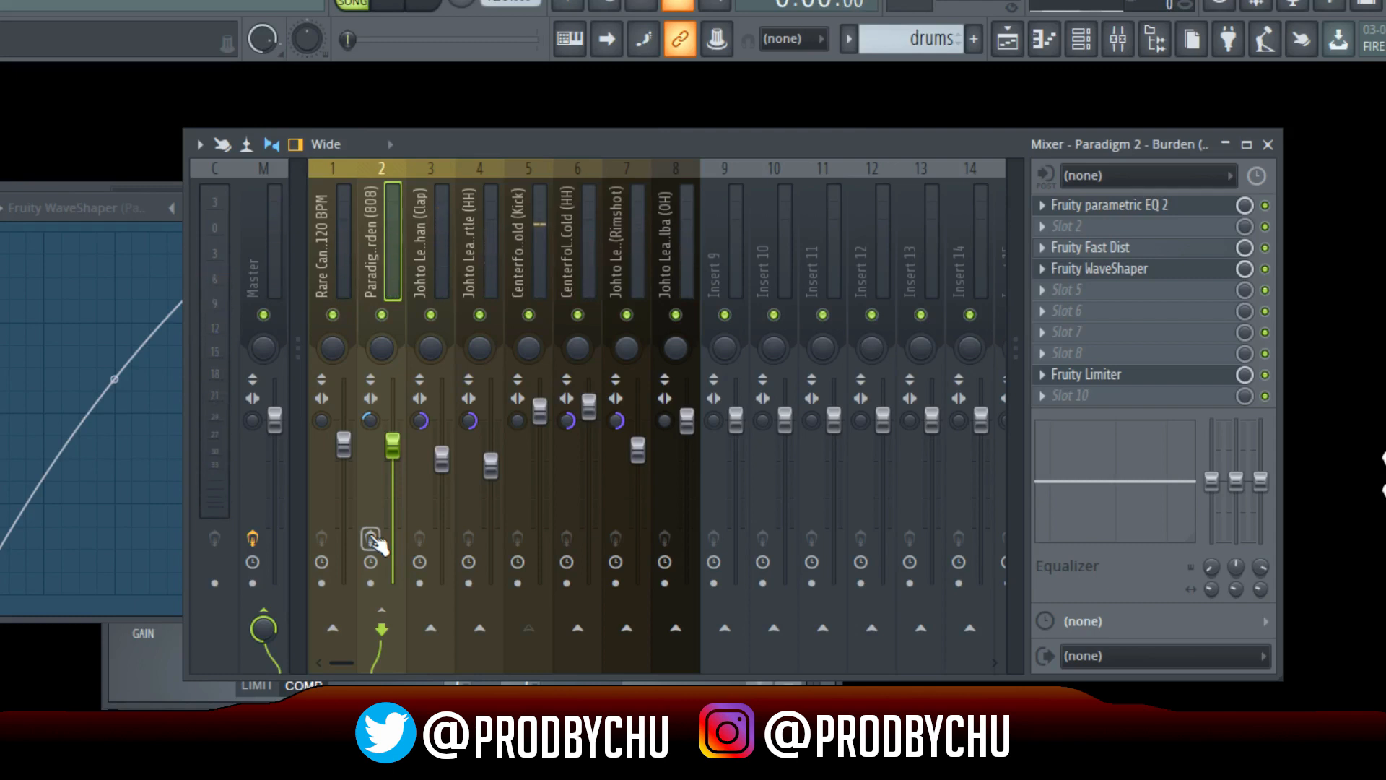
pyautogui.press('space')
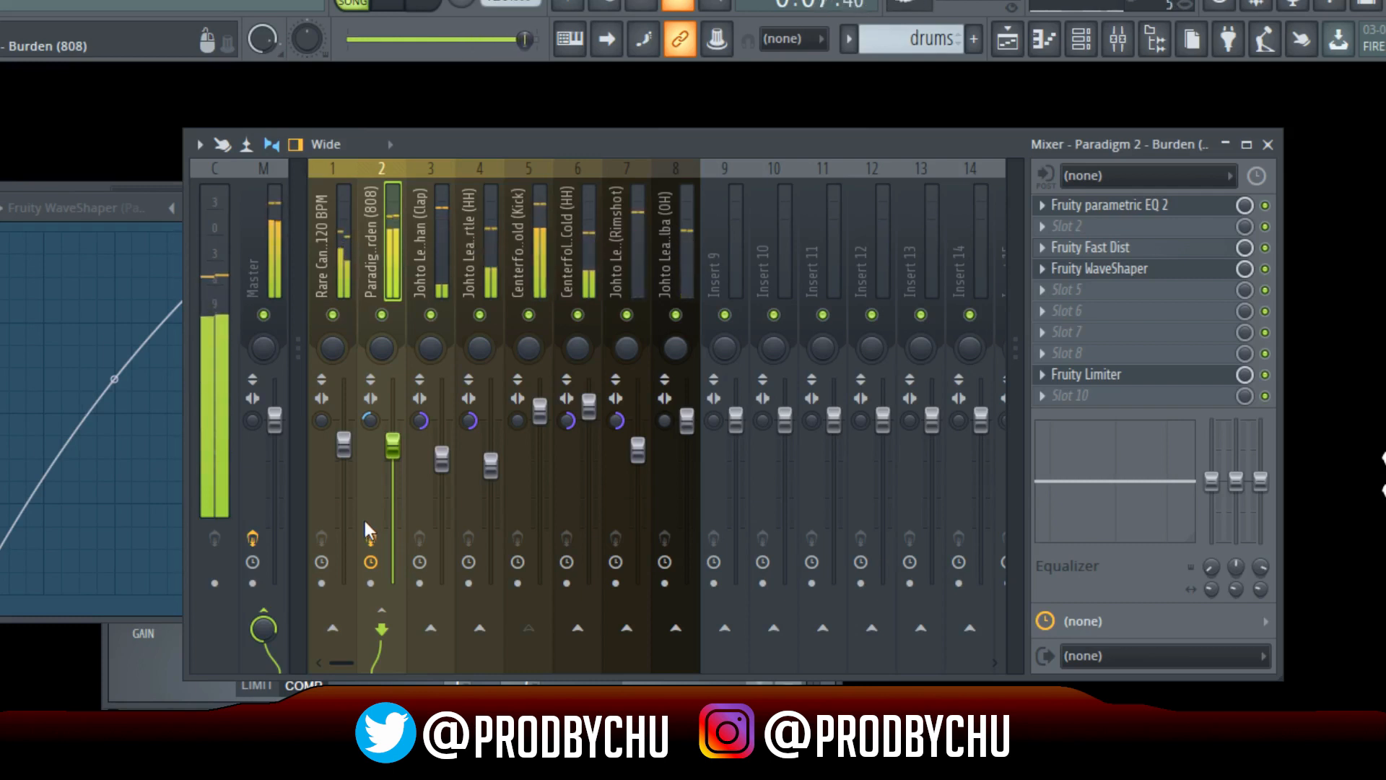
pyautogui.press('space')
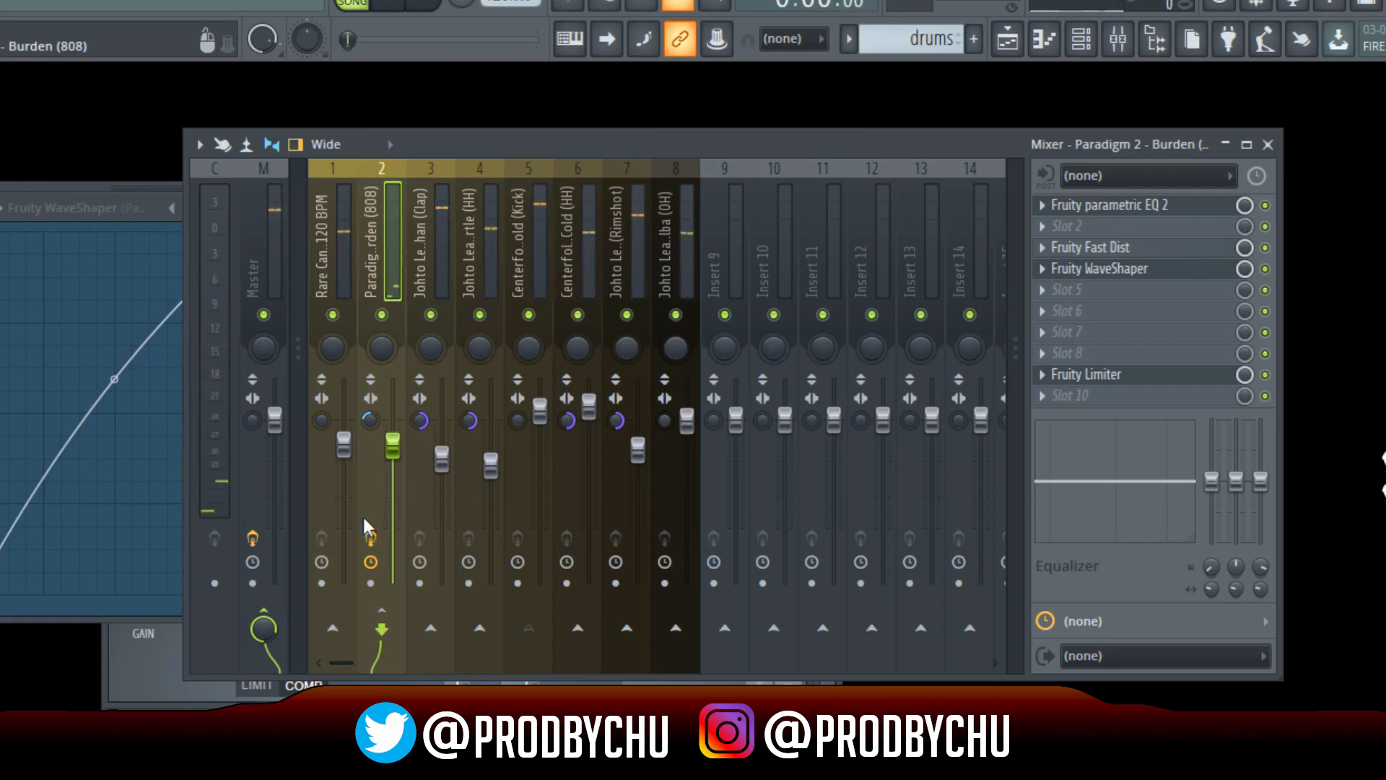